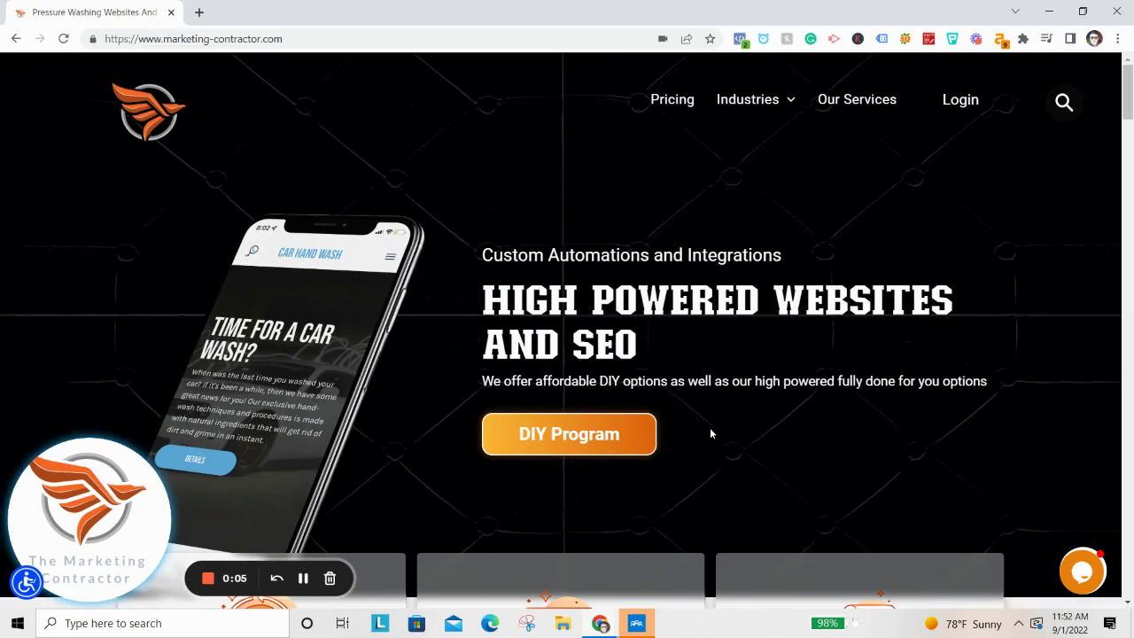
Open the Build DIY Site page using the home page's DIY Program button.
click(516, 454)
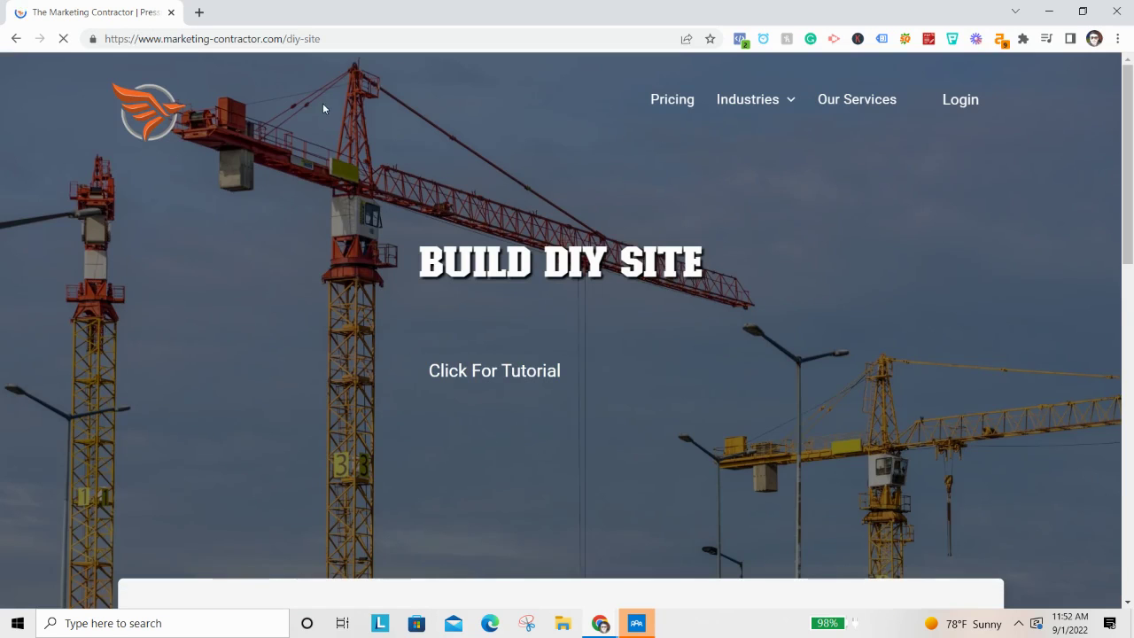
drag(346, 36, 152, 44)
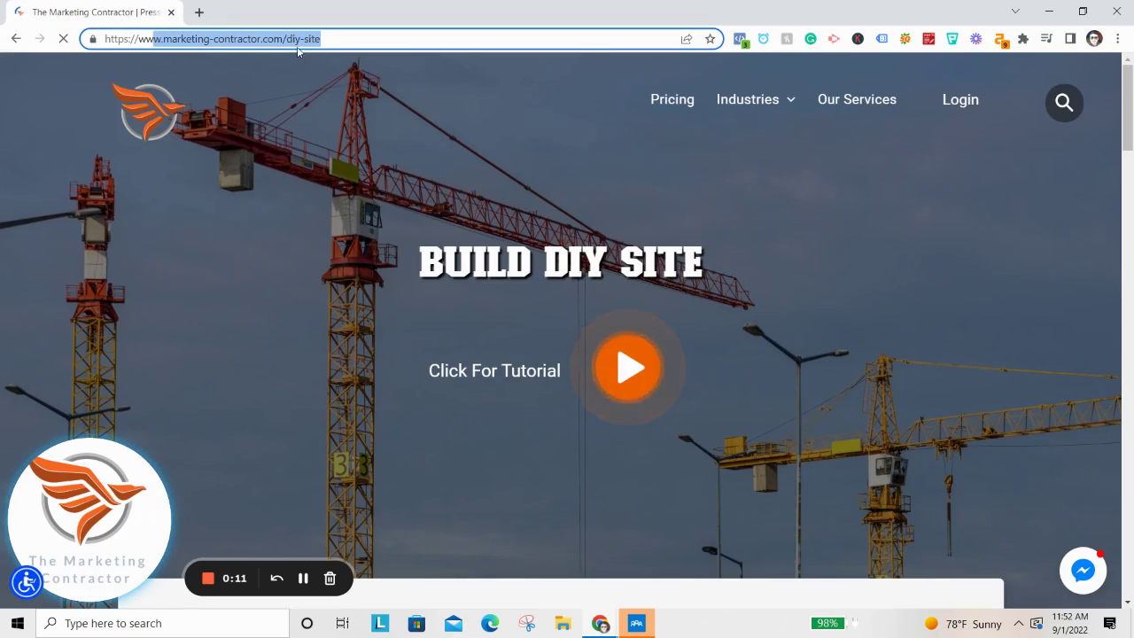
click(323, 40)
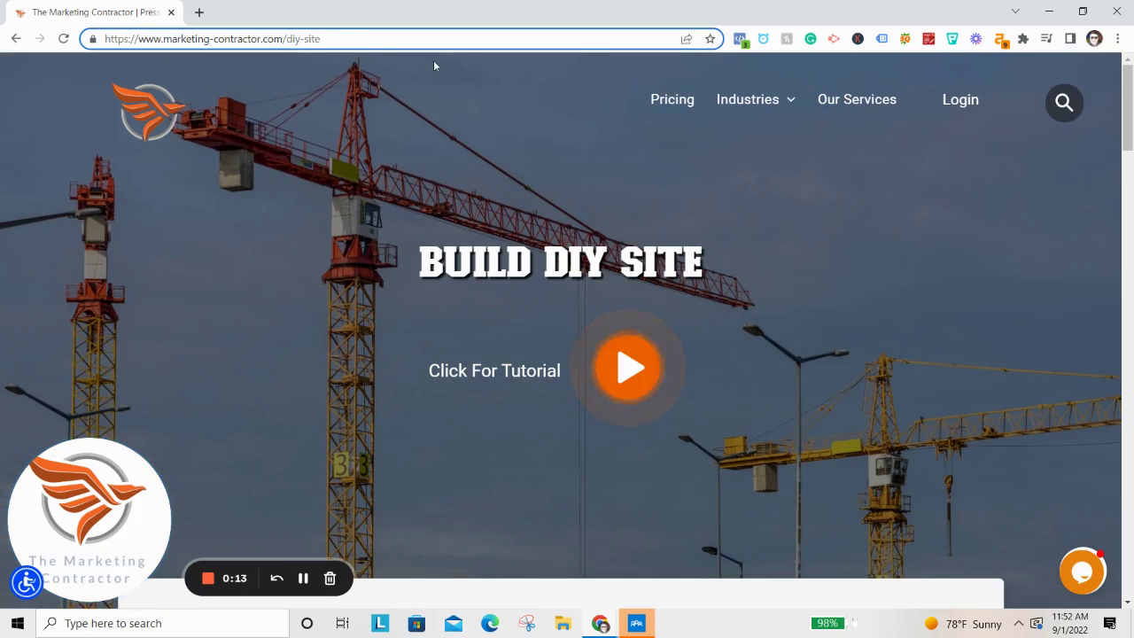
Scroll down to the Choose Your Website Template gallery.
scroll(492, 163, down, 1)
scroll(440, 171, down, 4)
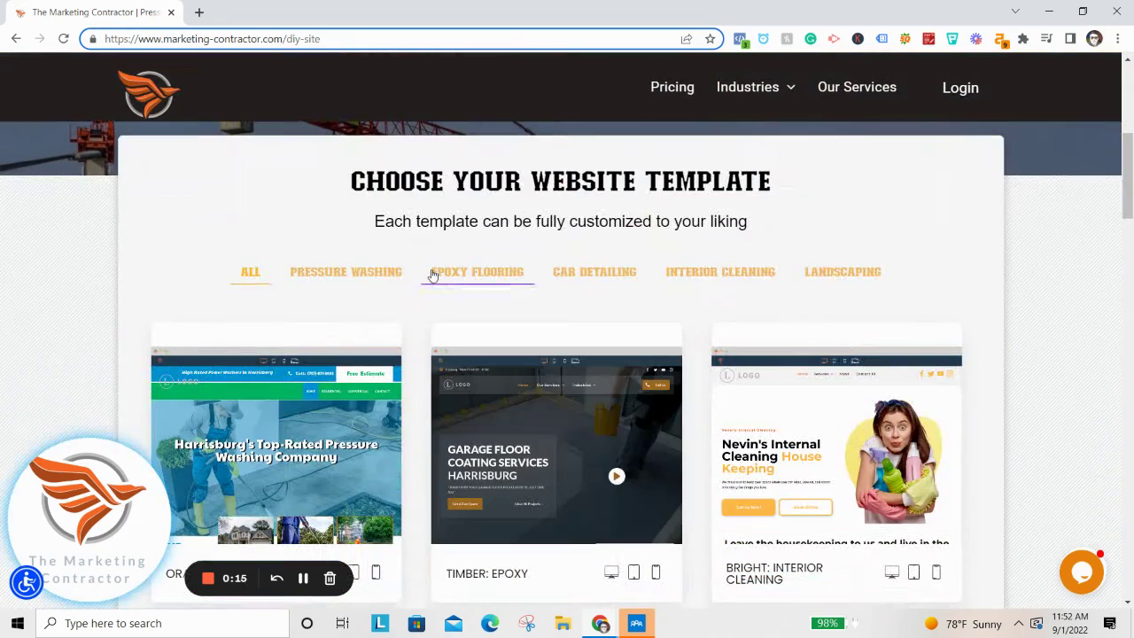
scroll(457, 248, down, 2)
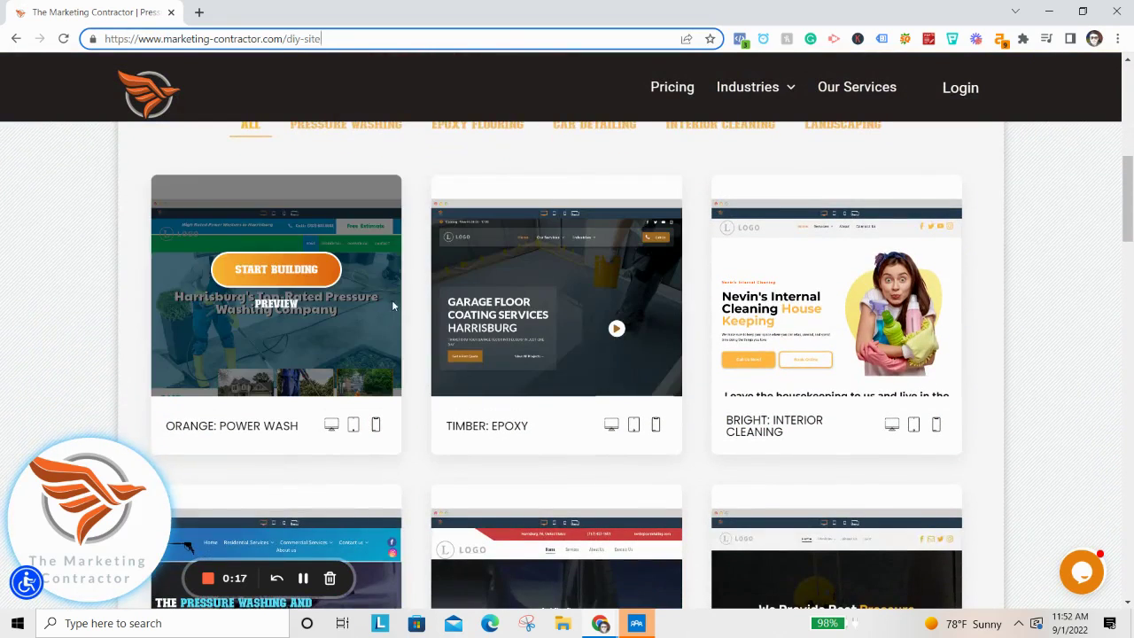
scroll(380, 266, up, 1)
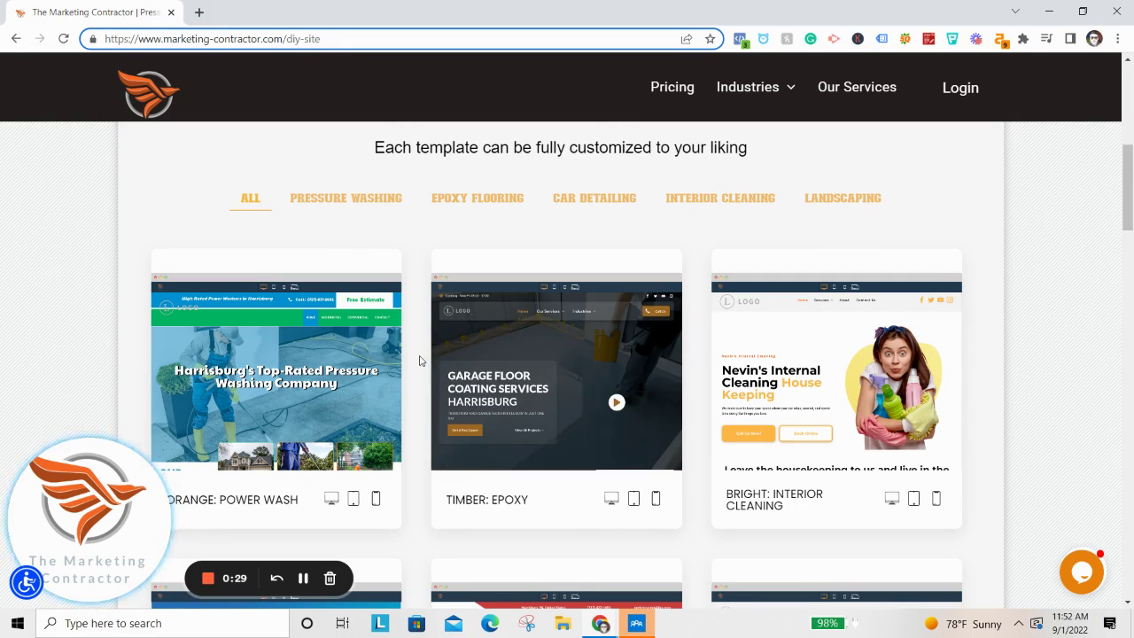
mouse_move(432, 385)
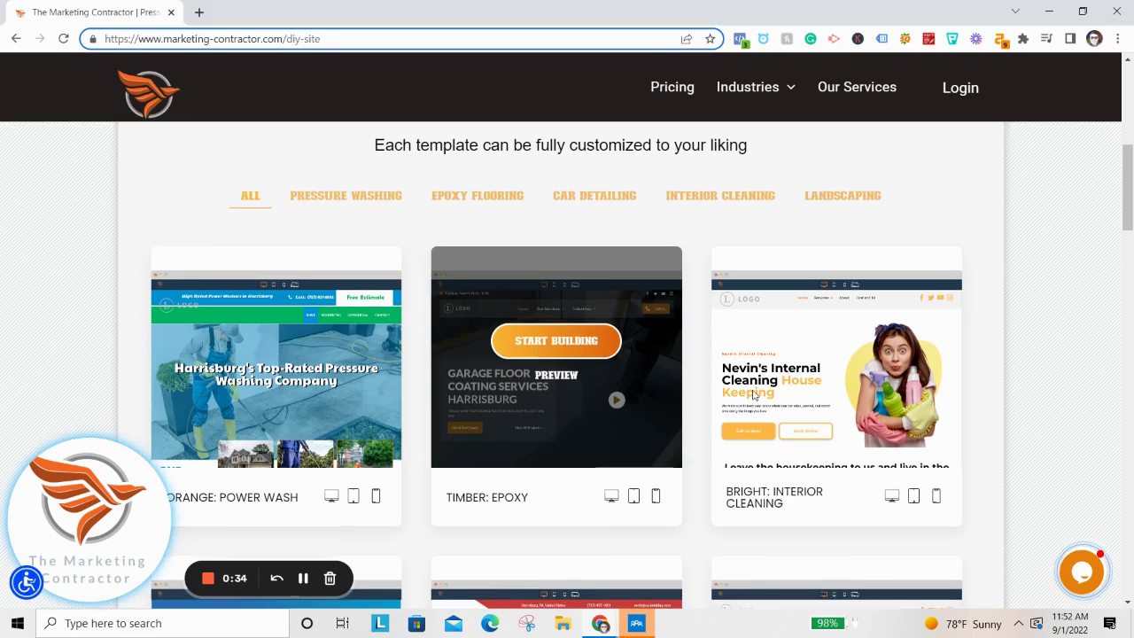
scroll(664, 355, down, 3)
scroll(709, 376, up, 5)
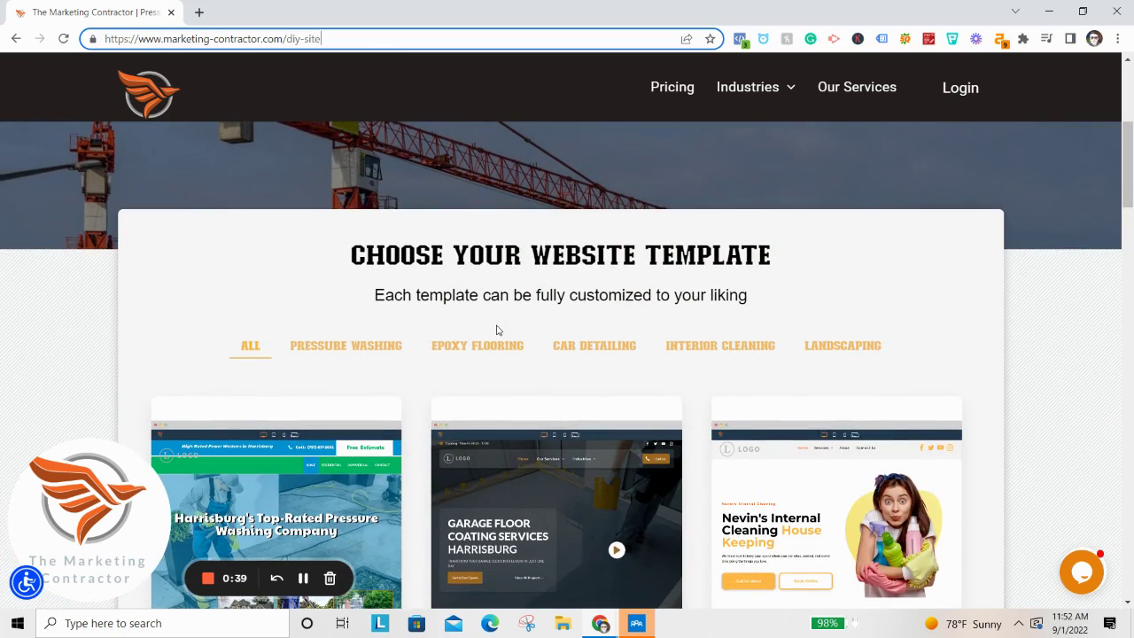
Filter the templates to Pressure Washing and browse Orange, Texas, Dark Green and Leafy designs.
click(356, 351)
scroll(443, 337, down, 2)
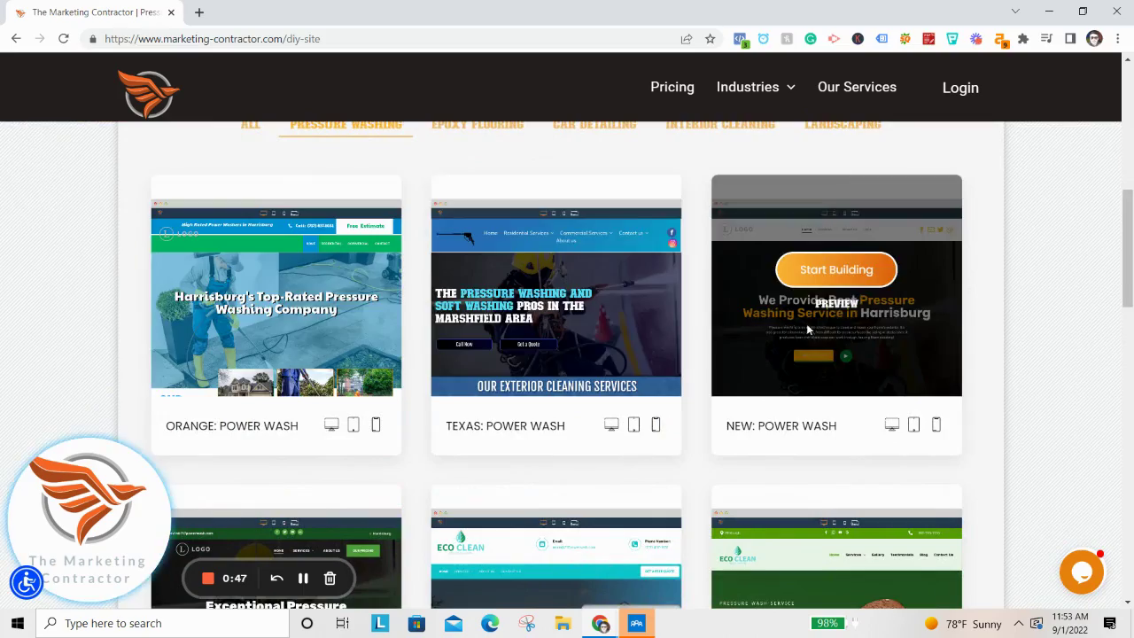
scroll(577, 315, down, 2)
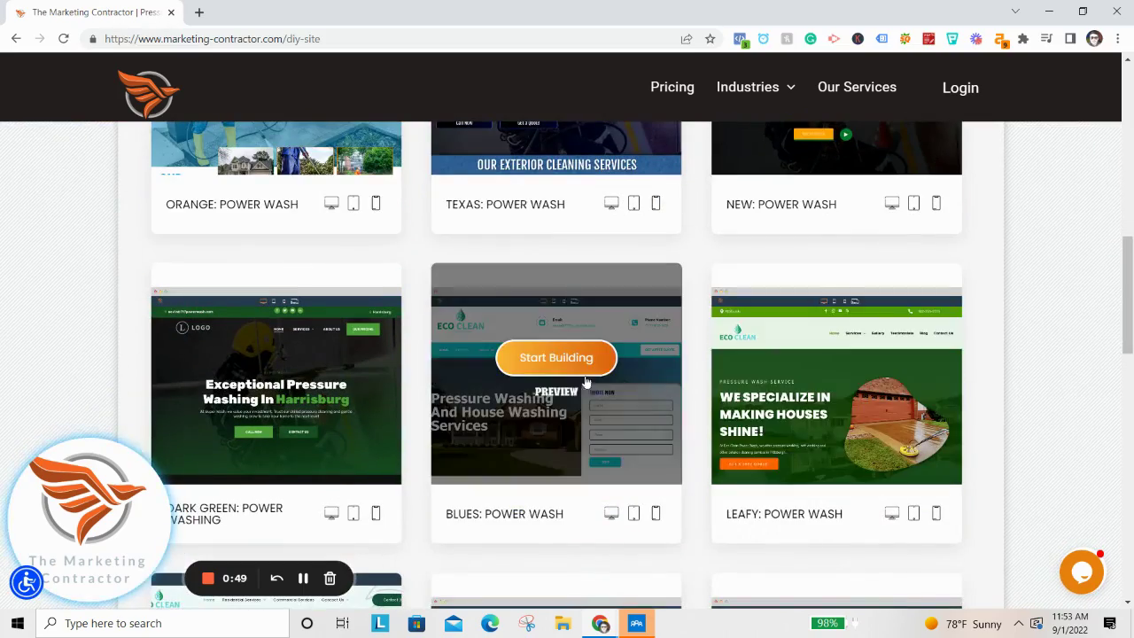
scroll(597, 381, down, 4)
scroll(602, 387, up, 2)
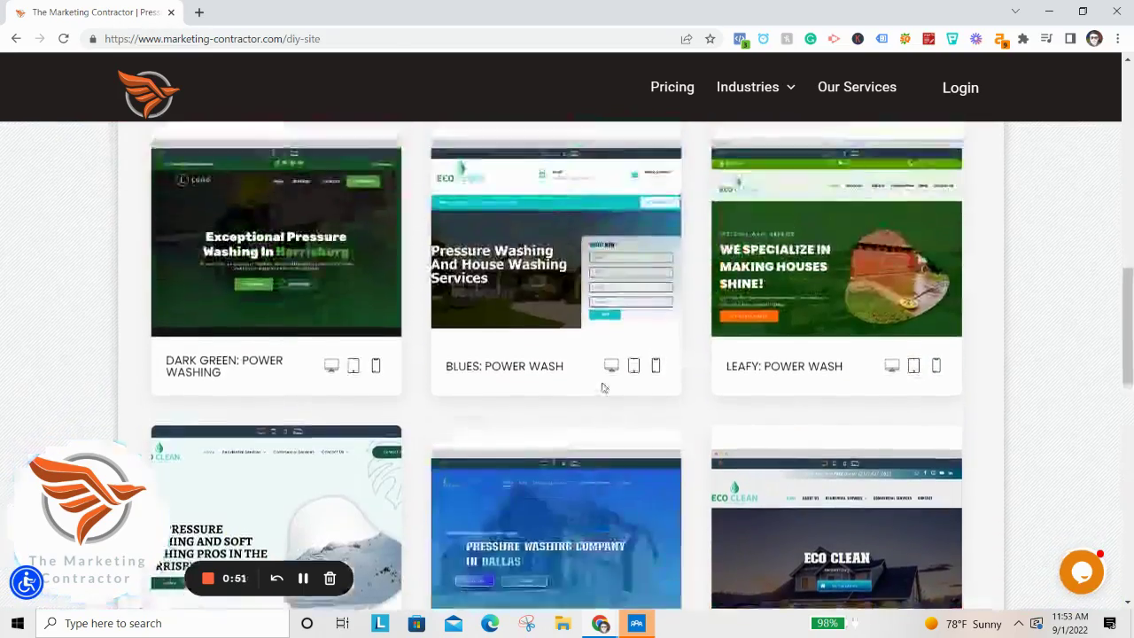
scroll(612, 386, up, 5)
scroll(633, 379, down, 2)
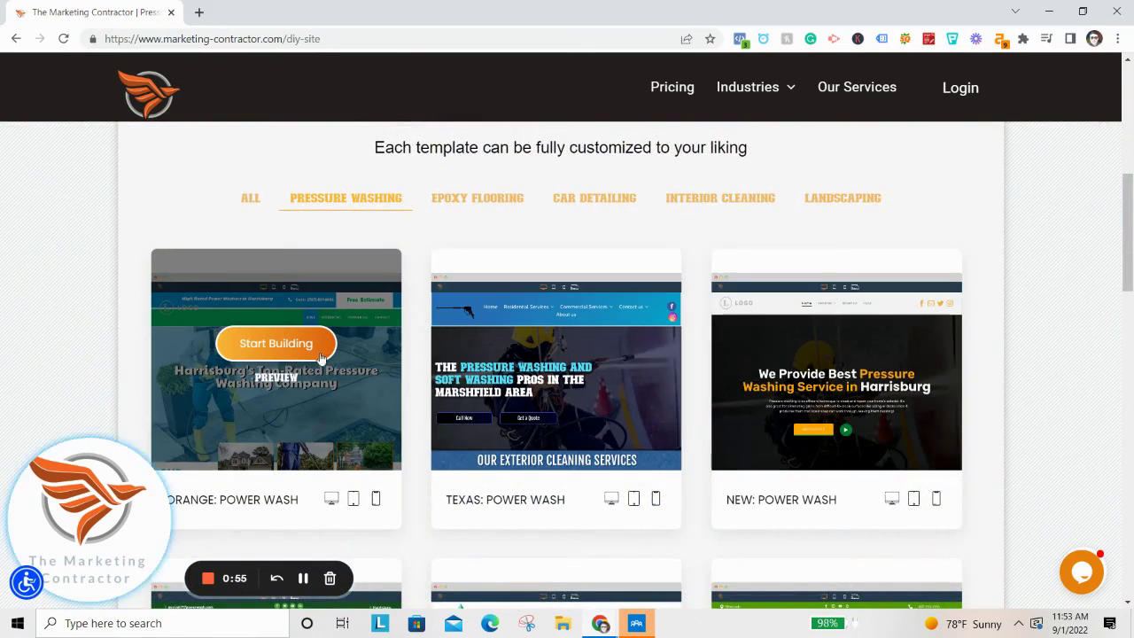
click(275, 377)
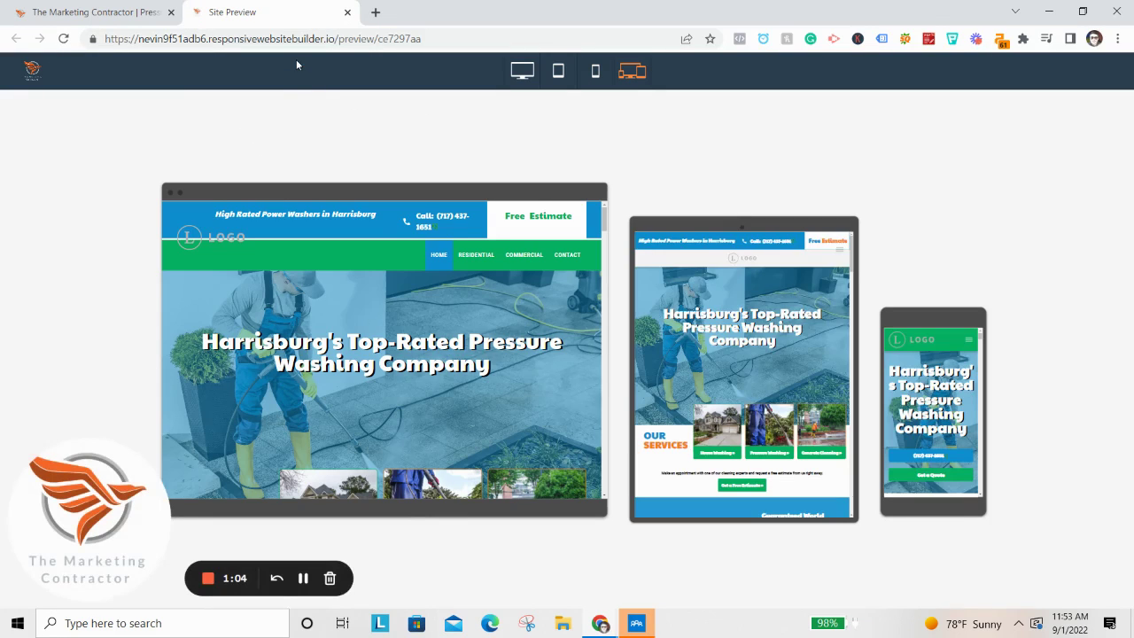
click(511, 66)
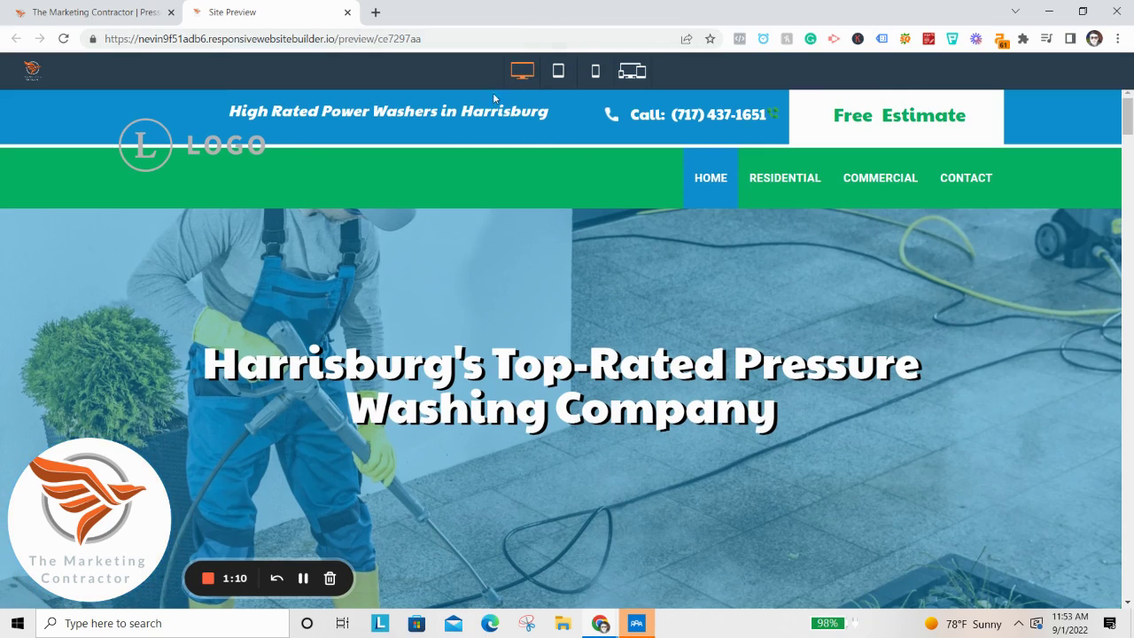
scroll(638, 264, down, 3)
scroll(551, 303, down, 10)
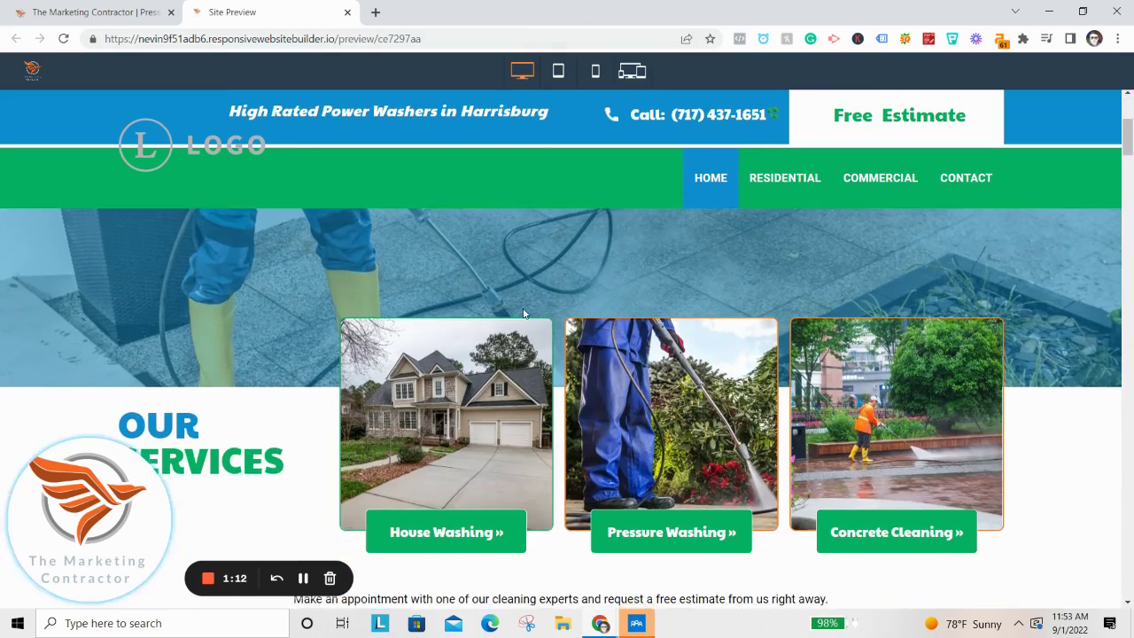
scroll(488, 256, up, 1)
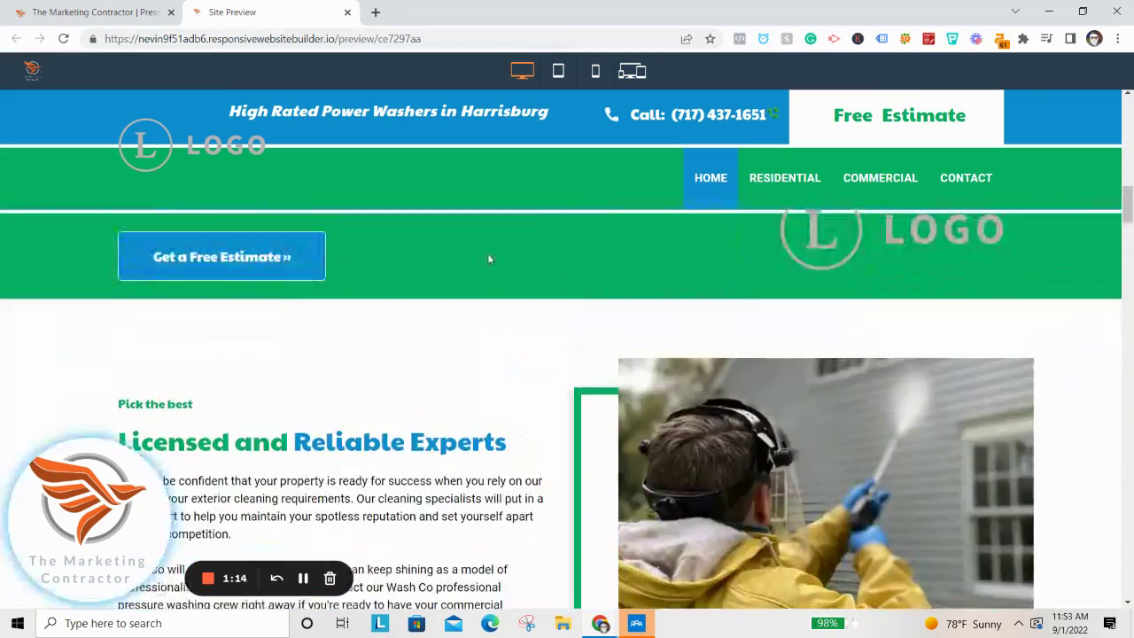
scroll(474, 248, down, 12)
scroll(474, 248, down, 8)
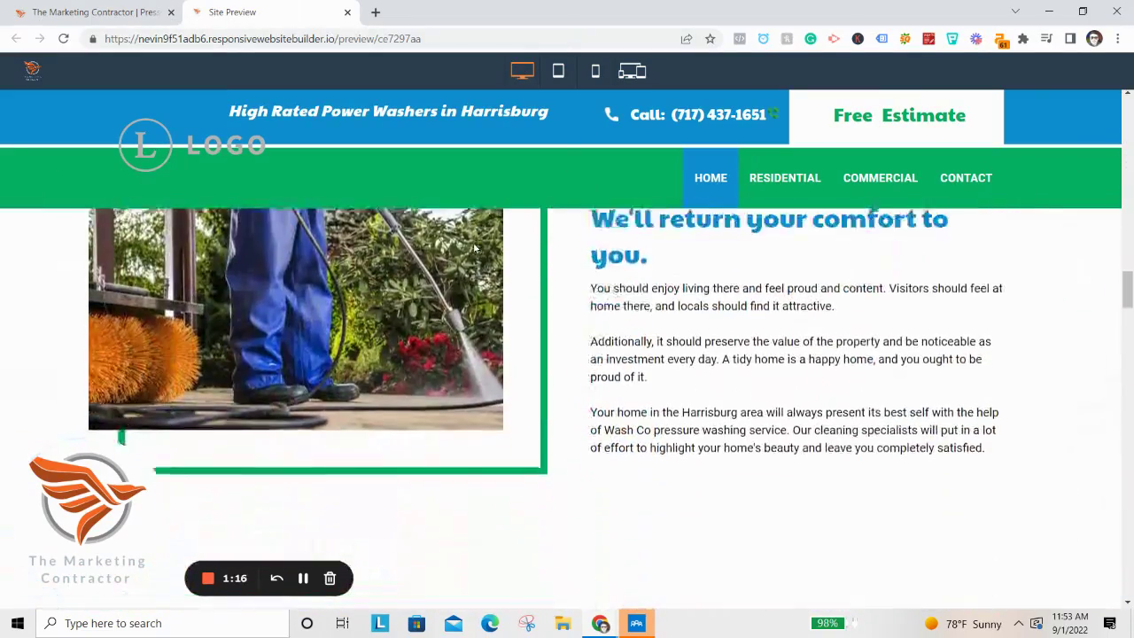
scroll(534, 178, down, 3)
scroll(387, 170, up, 10)
scroll(280, 169, up, 10)
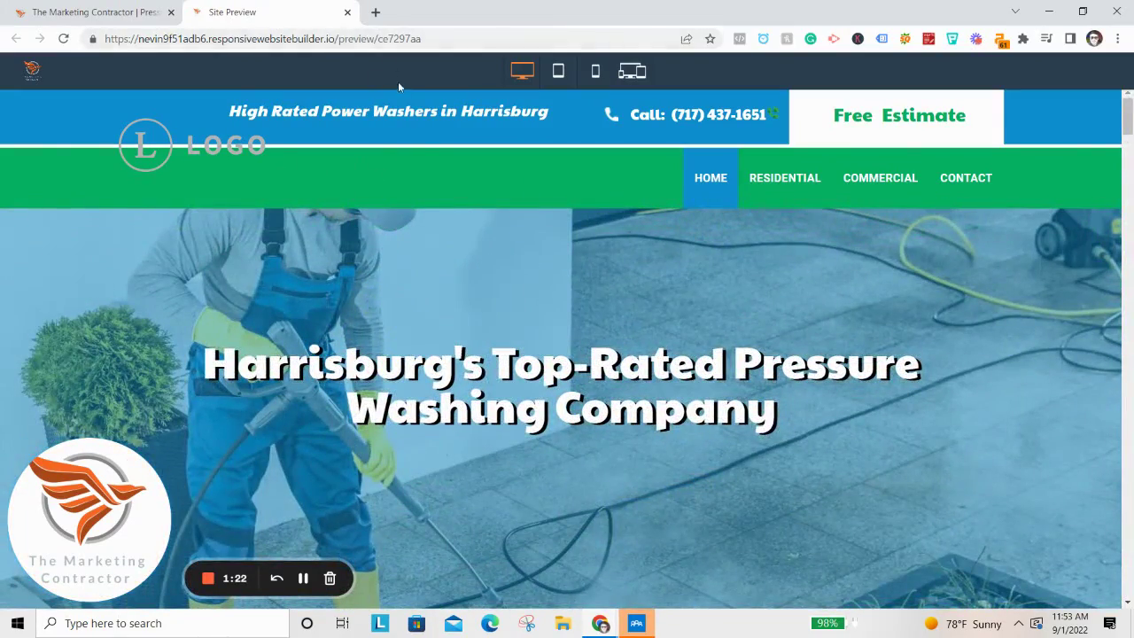
click(347, 12)
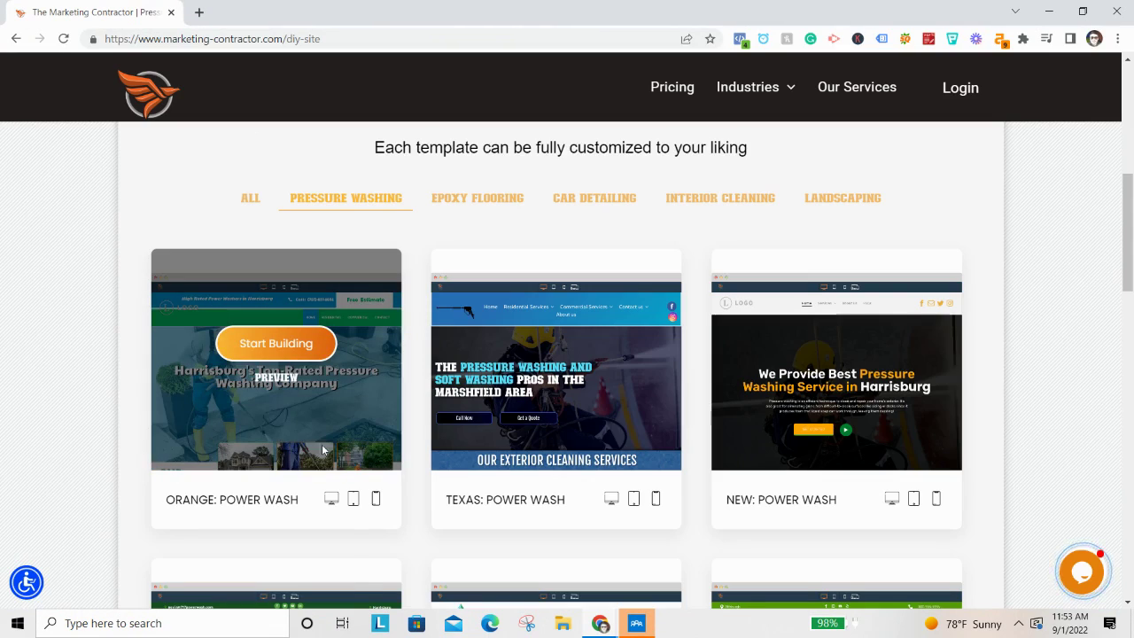
Start from Orange: Power Wash, enter account details, and reuse the account e-mail as business e-mail.
click(276, 343)
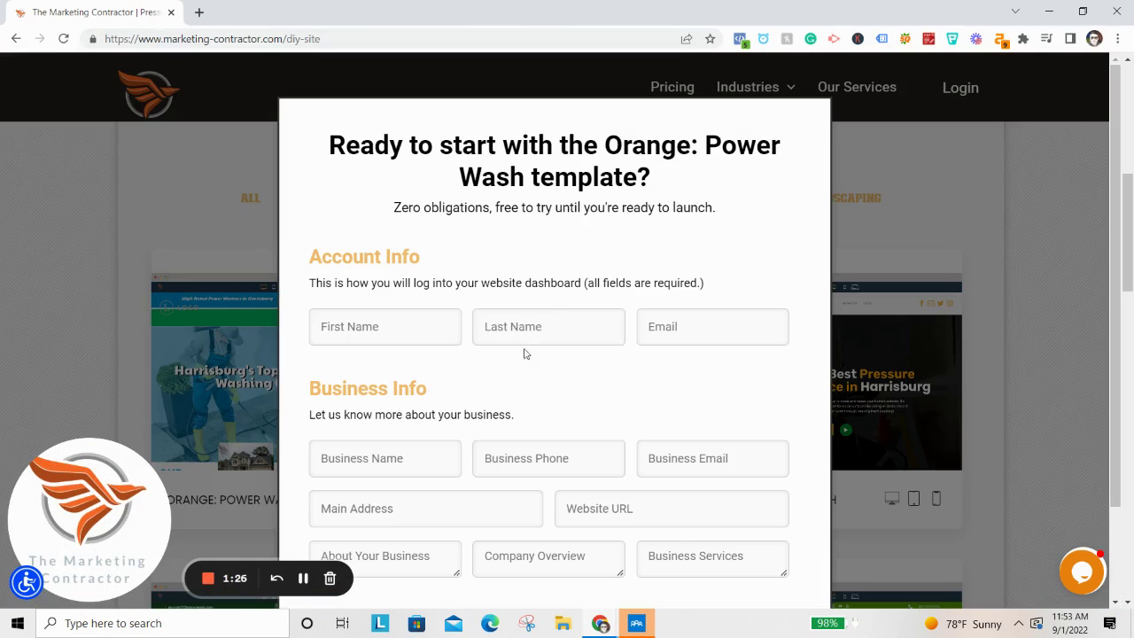
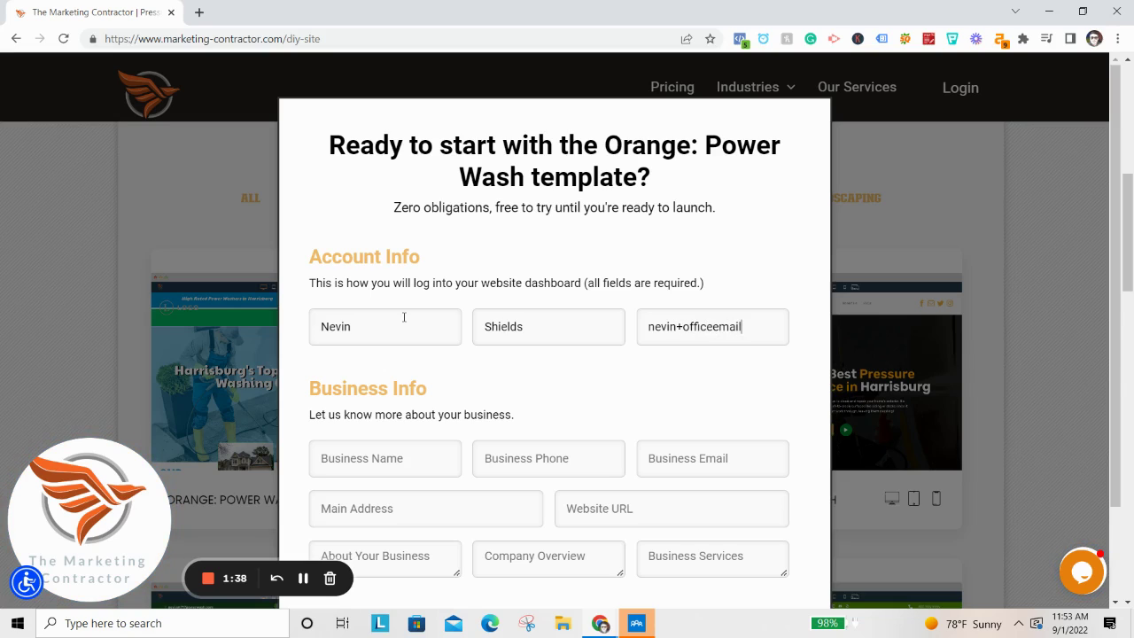
text(powerwash.com)
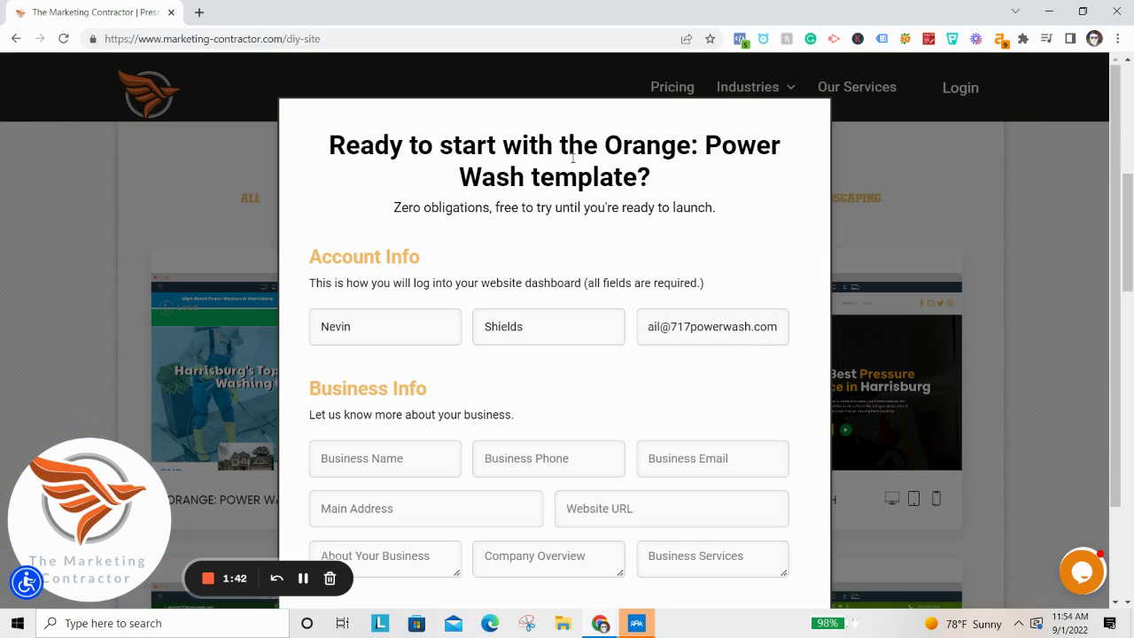
triple_click(712, 317)
key(ctrl+c)
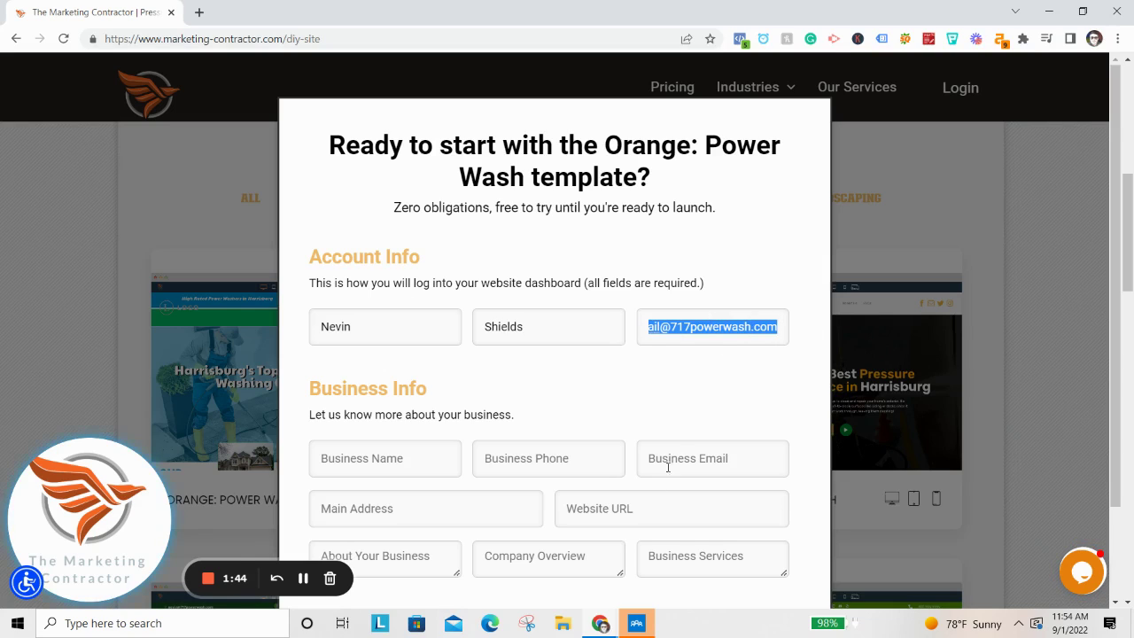
click(661, 471)
key(ctrl+v)
Enter the Eco Clean business name, phone number and main address, then submit.
click(347, 456)
text(Eco C)
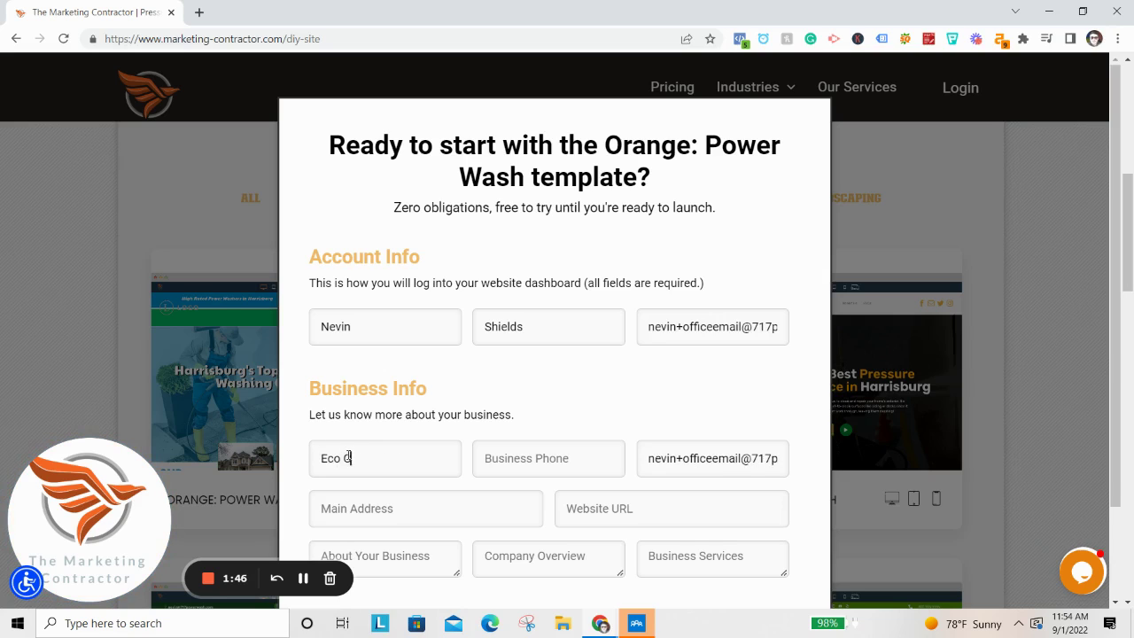
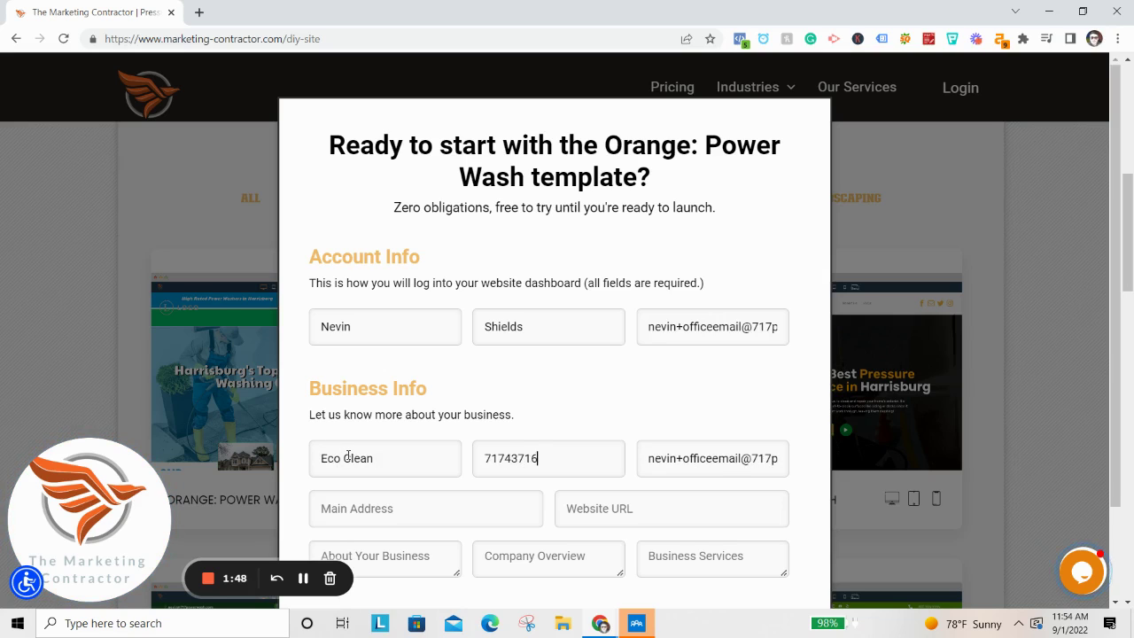
key(Tab)
scroll(331, 547, down, 1)
click(413, 432)
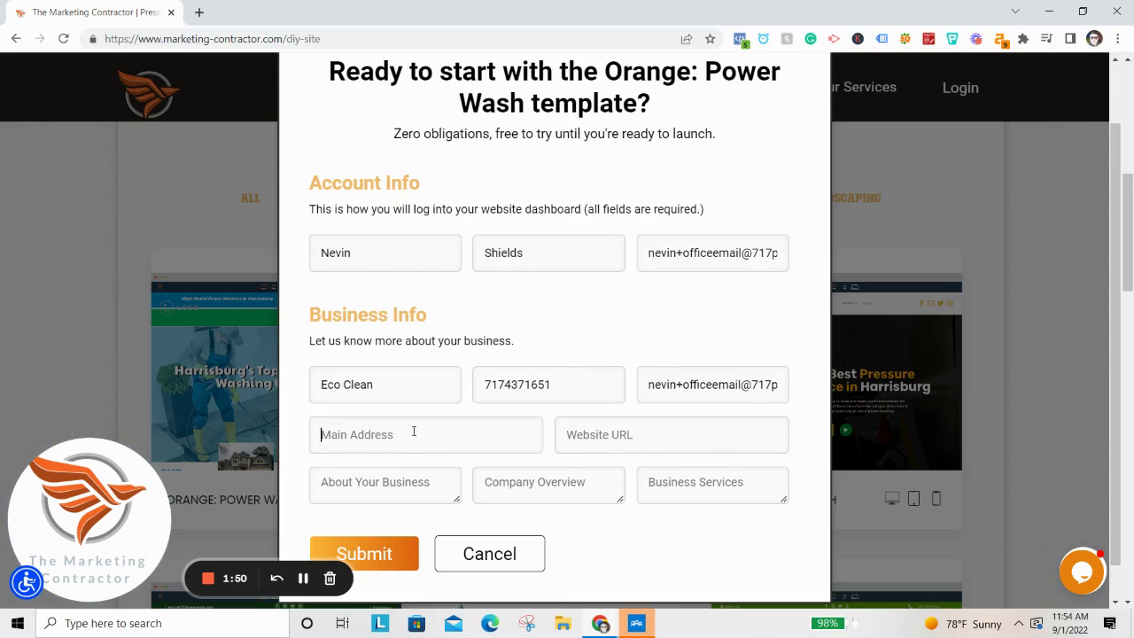
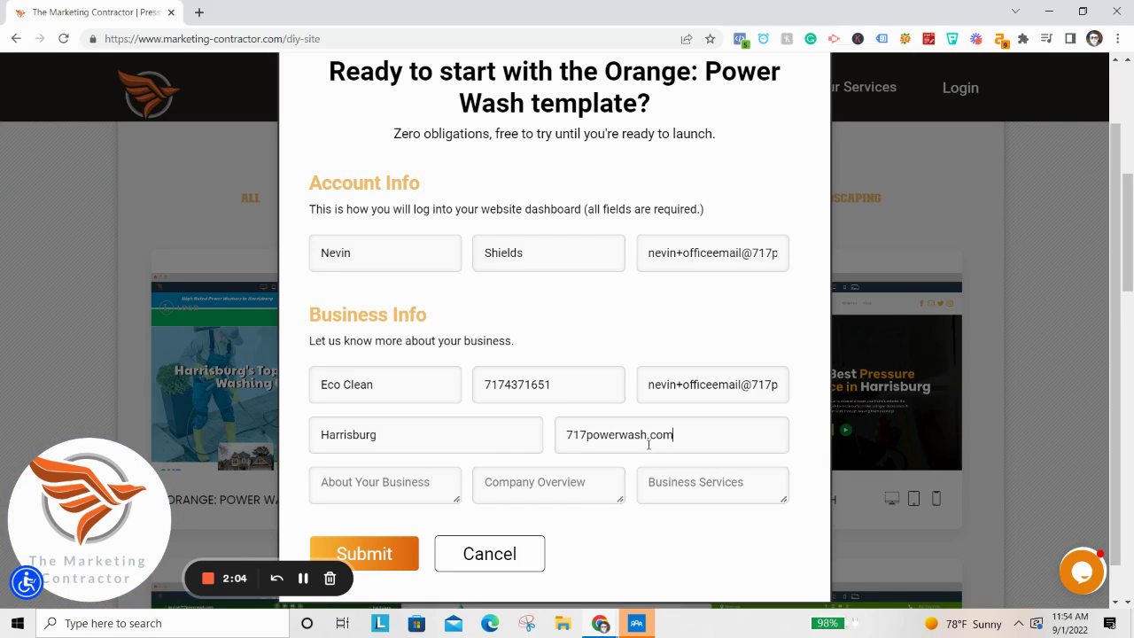
scroll(432, 415, down, 1)
triple_click(678, 447)
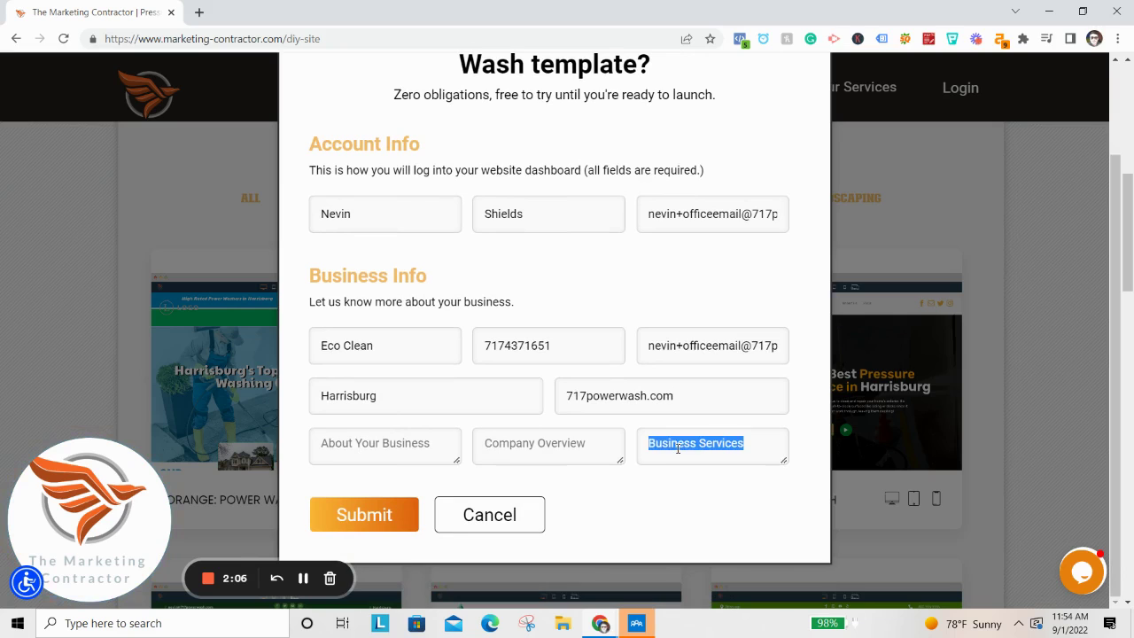
click(392, 526)
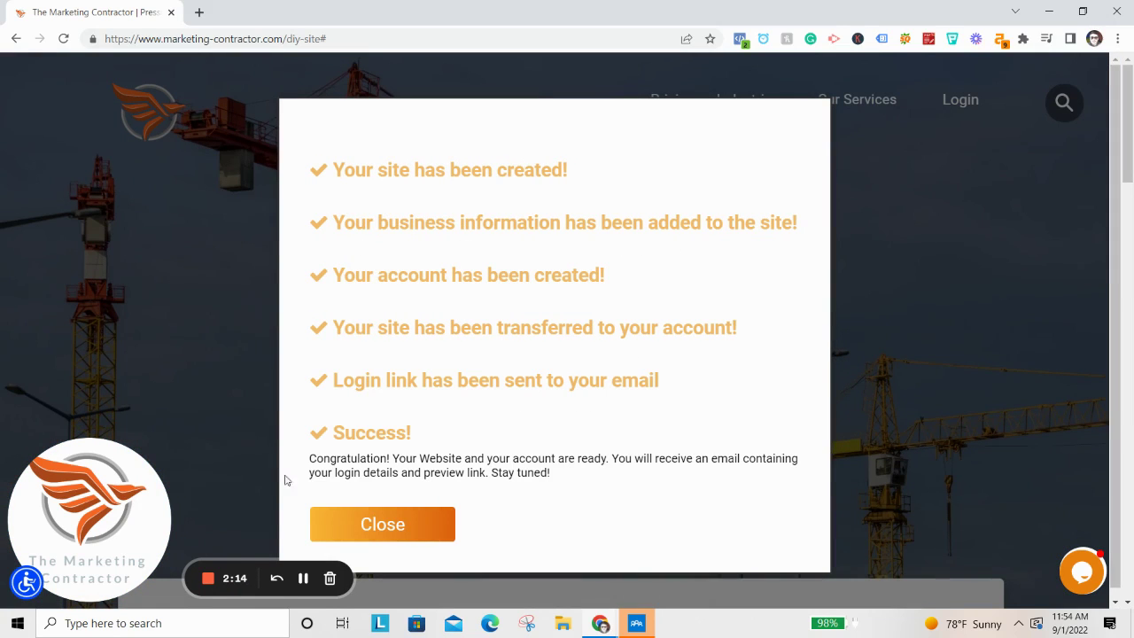
Set and confirm a new account password.
click(390, 526)
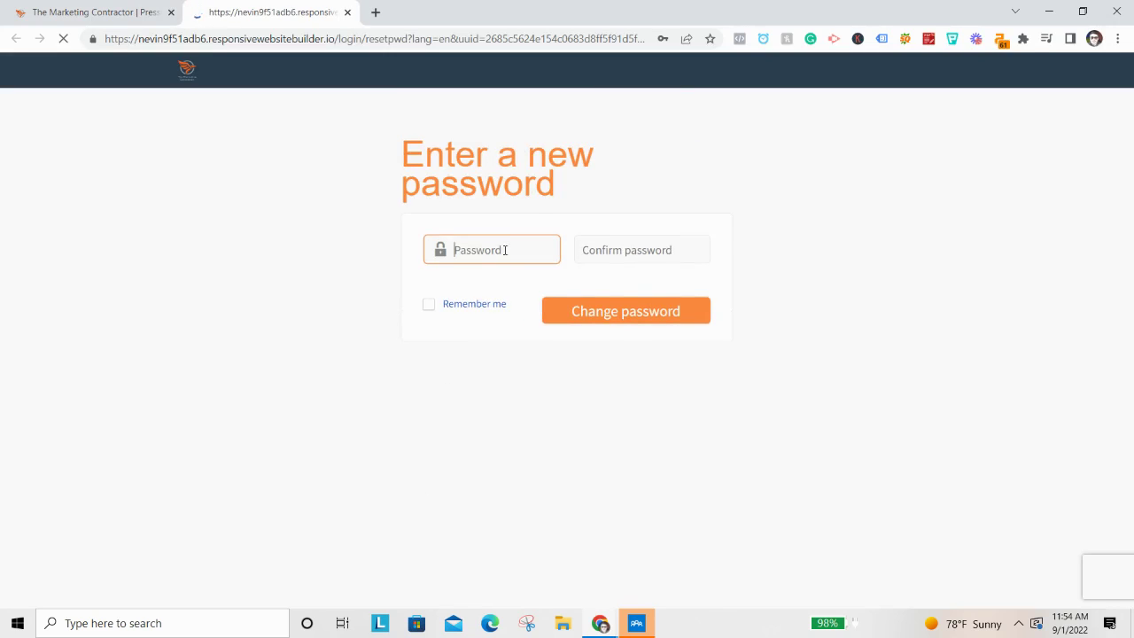
click(504, 253)
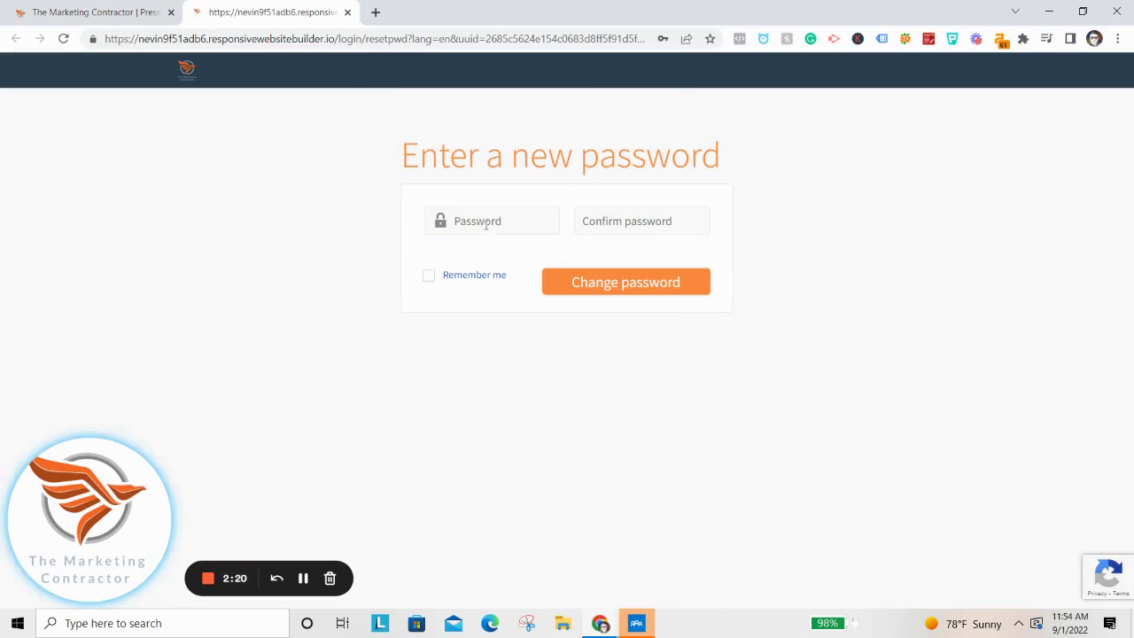
click(484, 222)
text(•••)
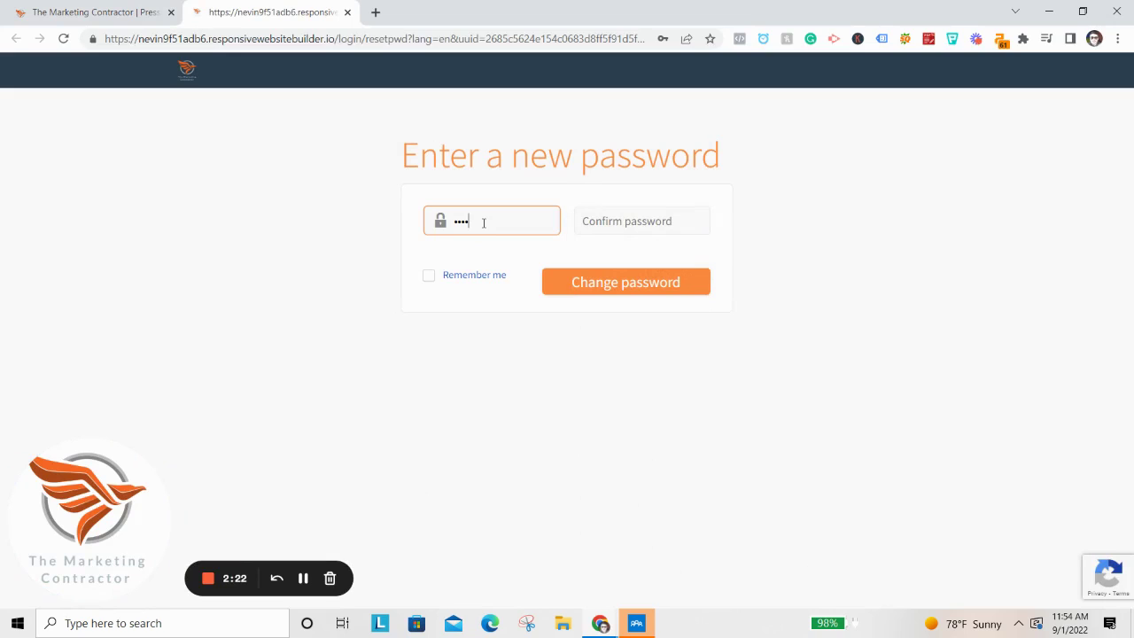
key(Tab)
text(•••)
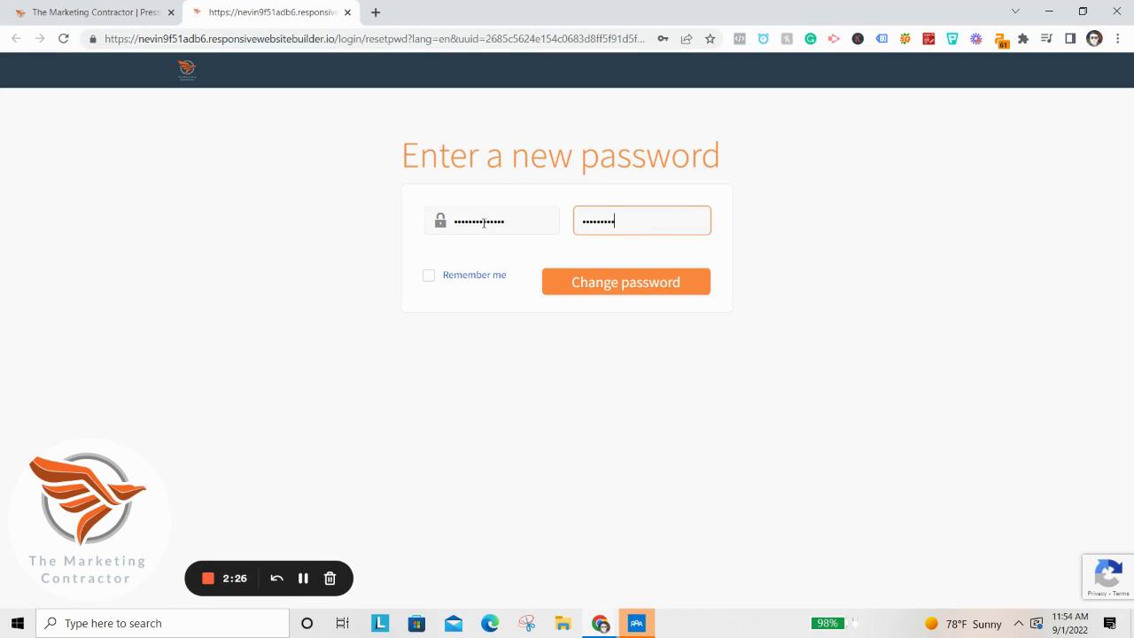
key(Return)
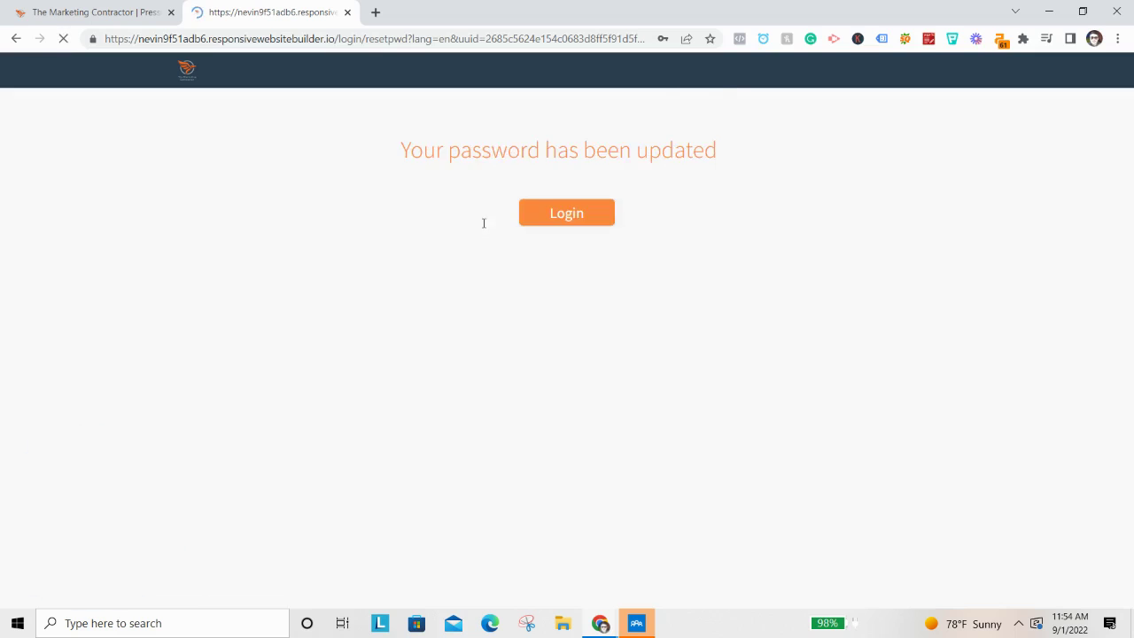
click(671, 249)
Log in with the office account e-mail and its password.
click(599, 224)
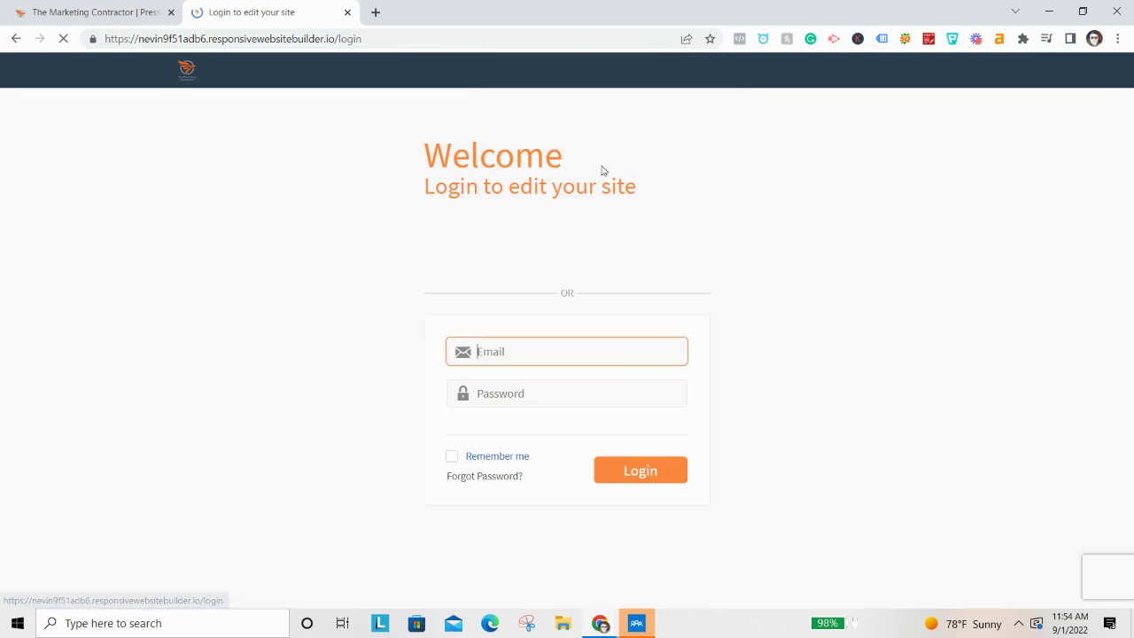
double_click(556, 351)
triple_click(556, 351)
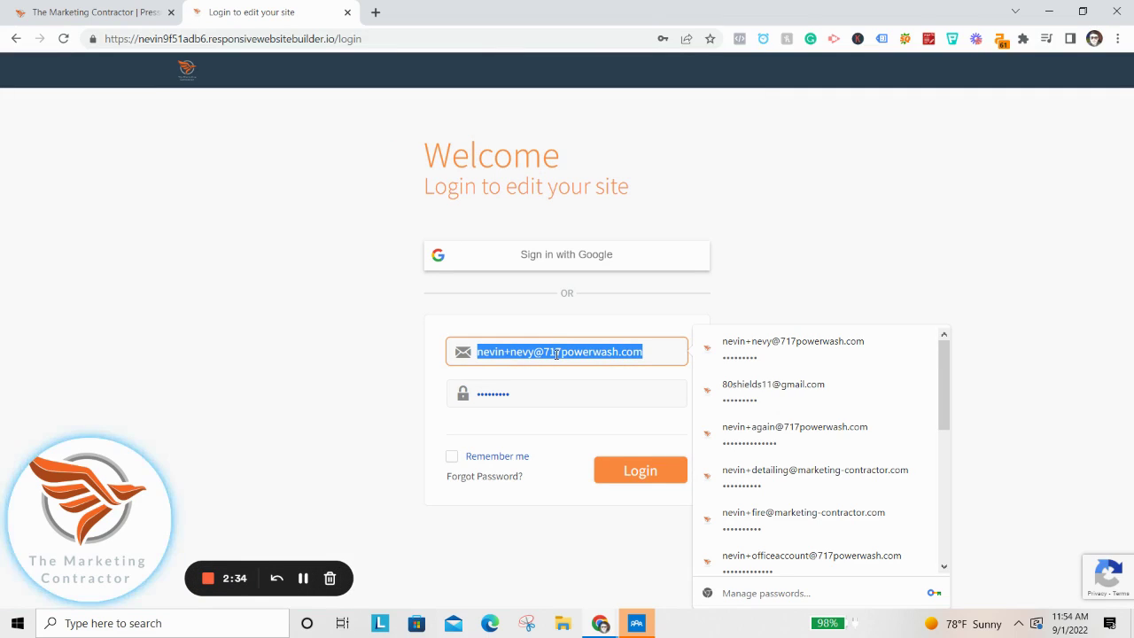
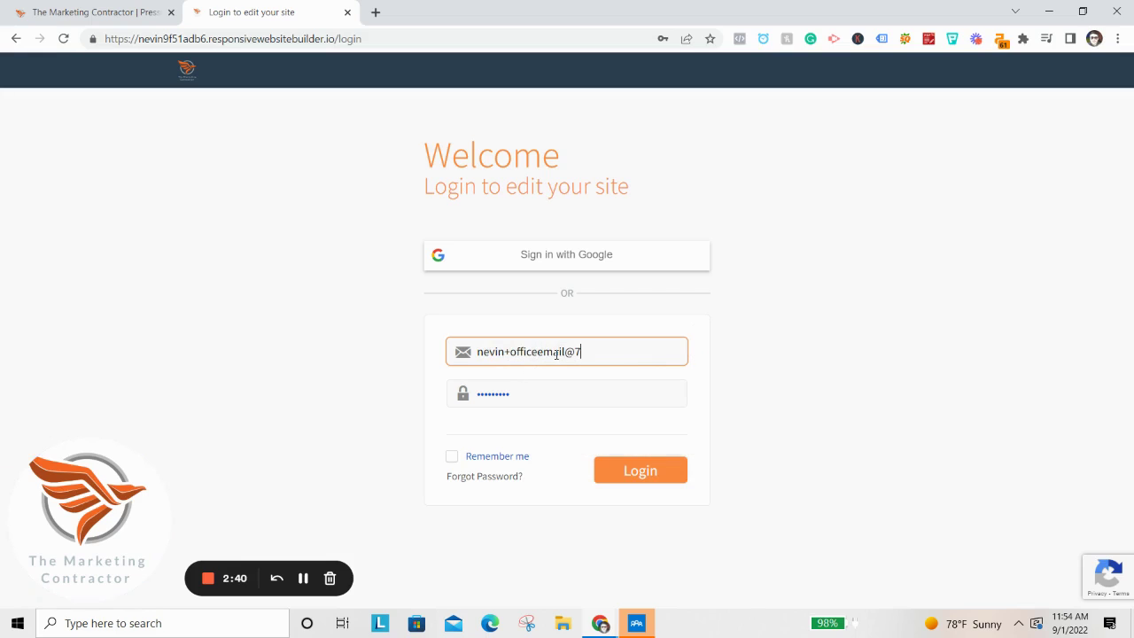
key(Num_Lock)
key(Tab)
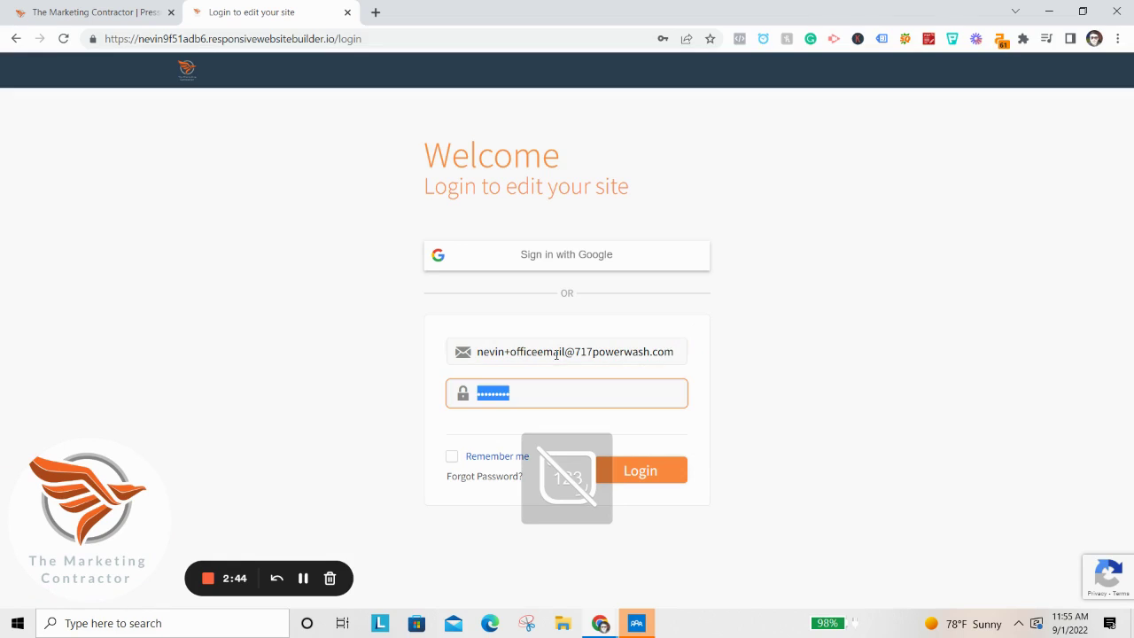
text(•••••••••)
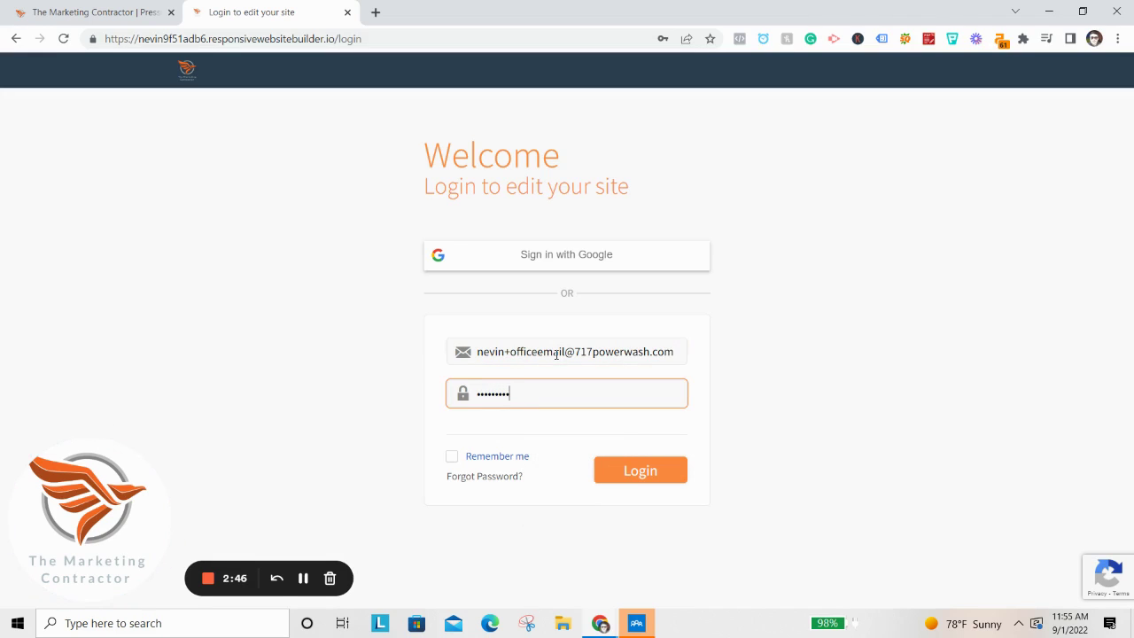
key(Return)
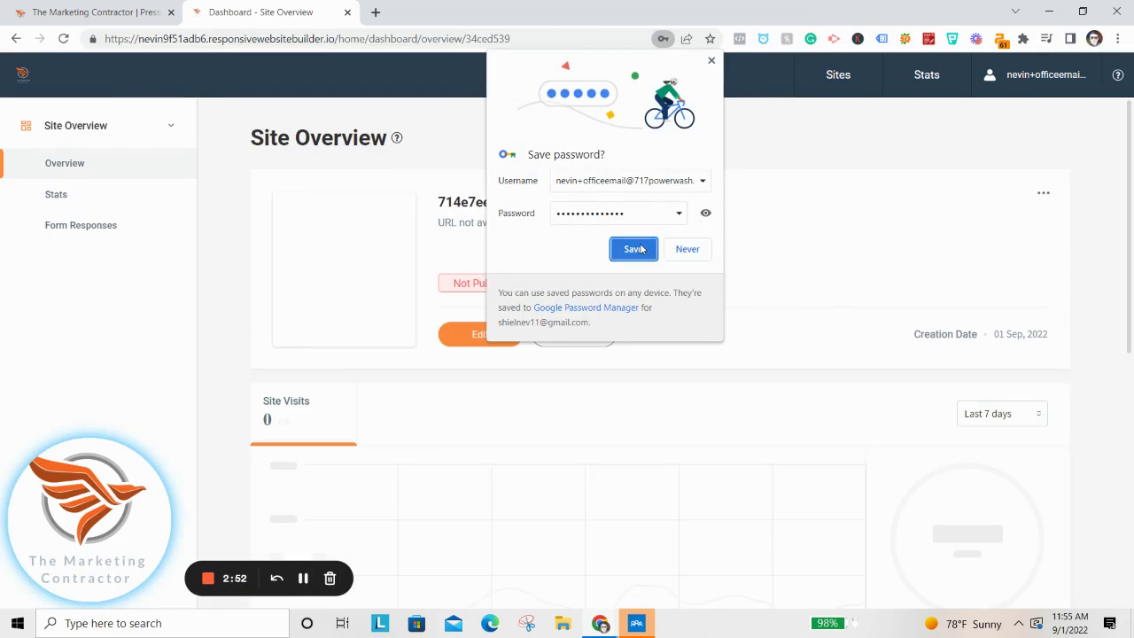
Open the new site's Home page in the Site Editor from the Site Overview dashboard.
click(761, 319)
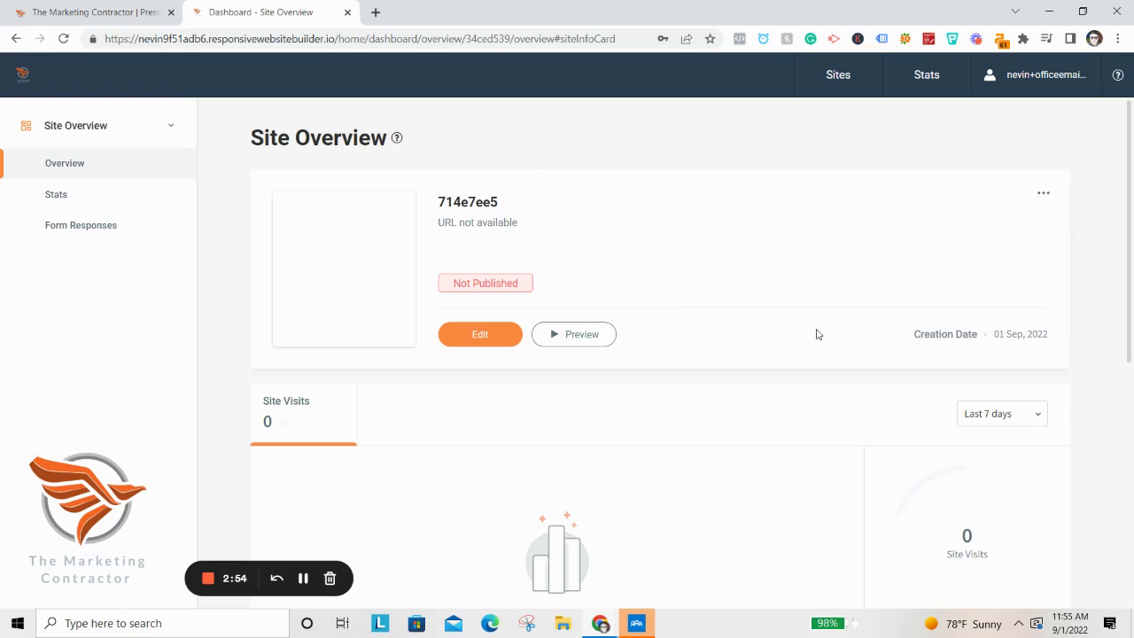
scroll(759, 326, down, 3)
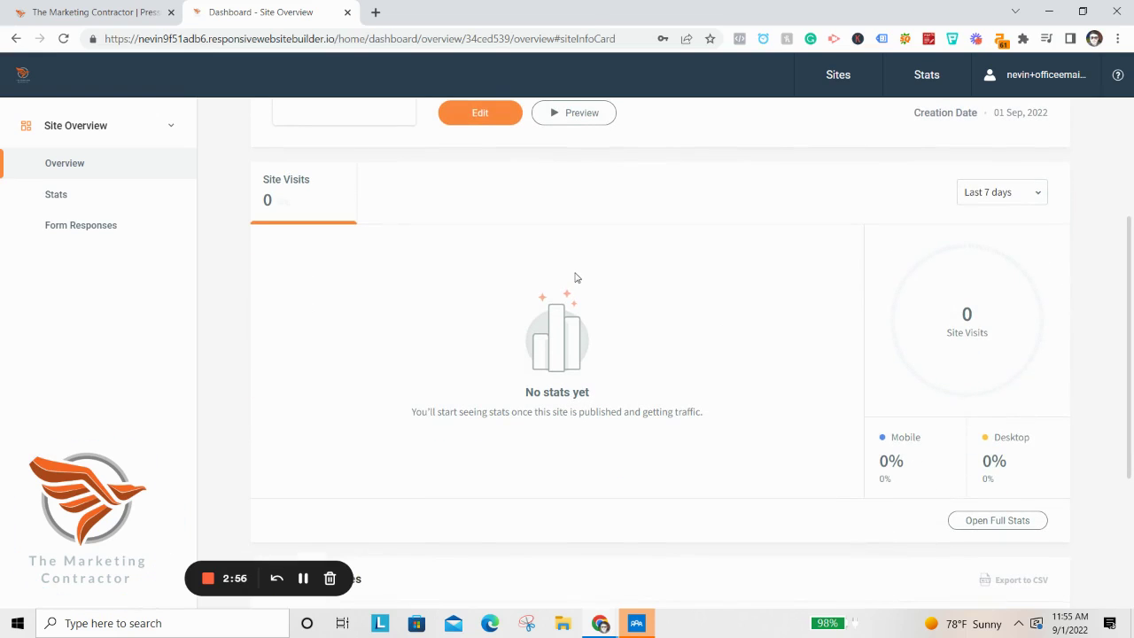
scroll(580, 279, down, 2)
scroll(595, 287, up, 2)
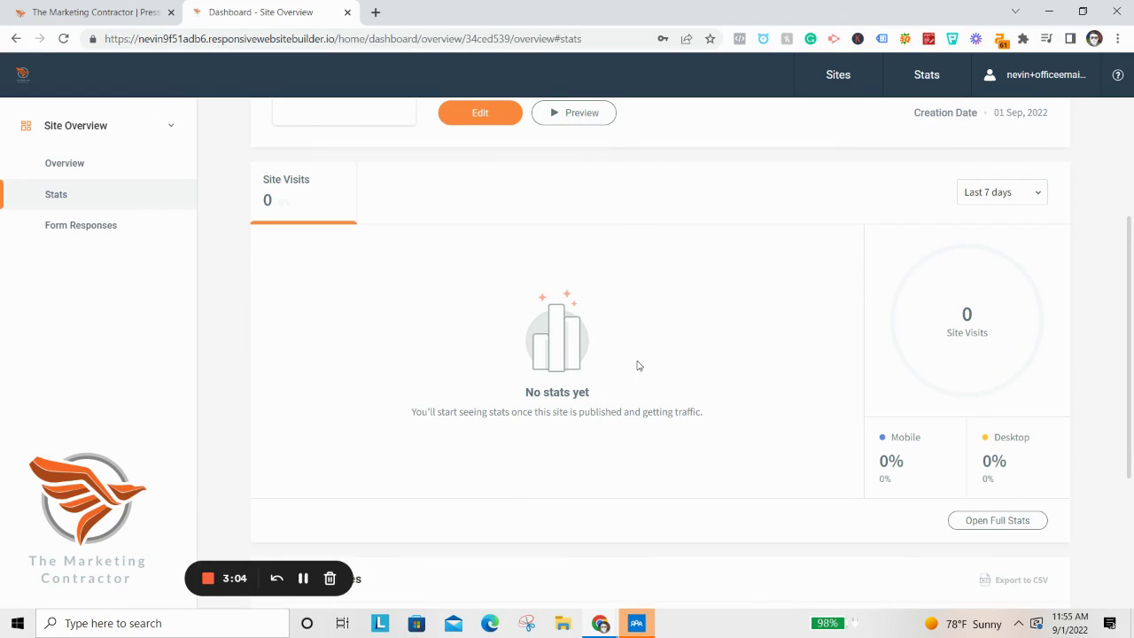
scroll(641, 399, up, 3)
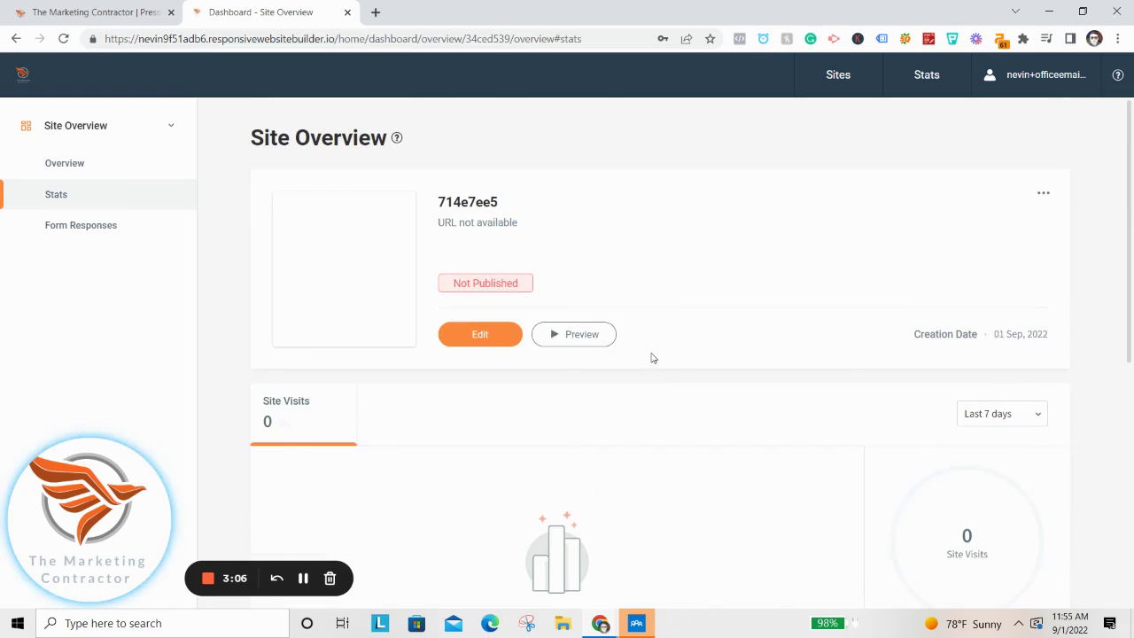
click(500, 334)
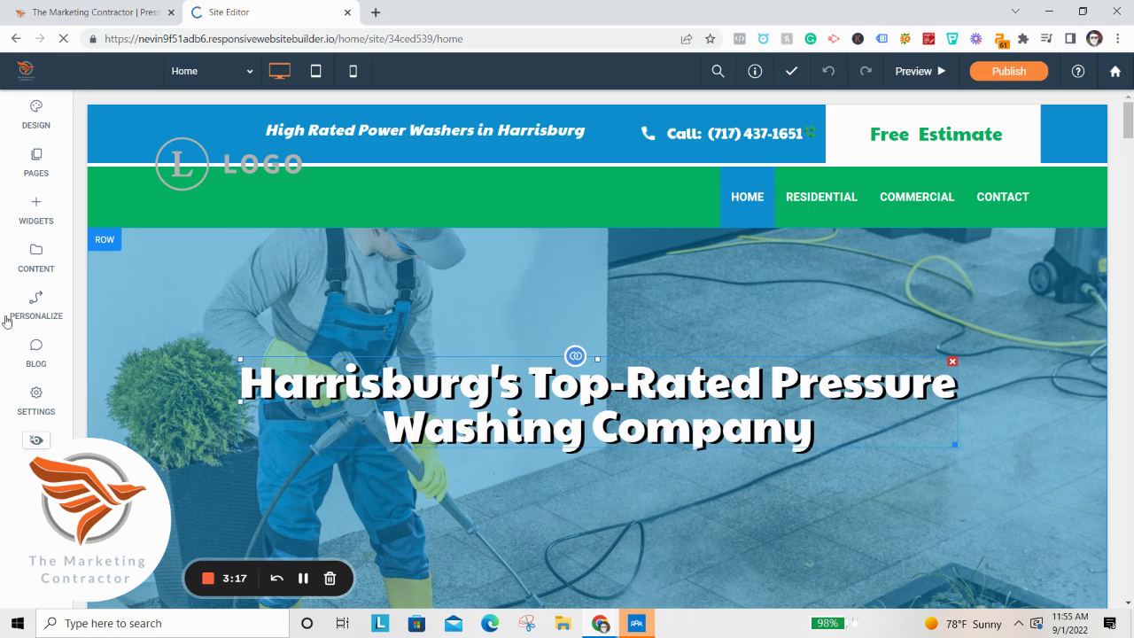
Change the business name to Eco Clean Power Washing in Business Info.
click(35, 351)
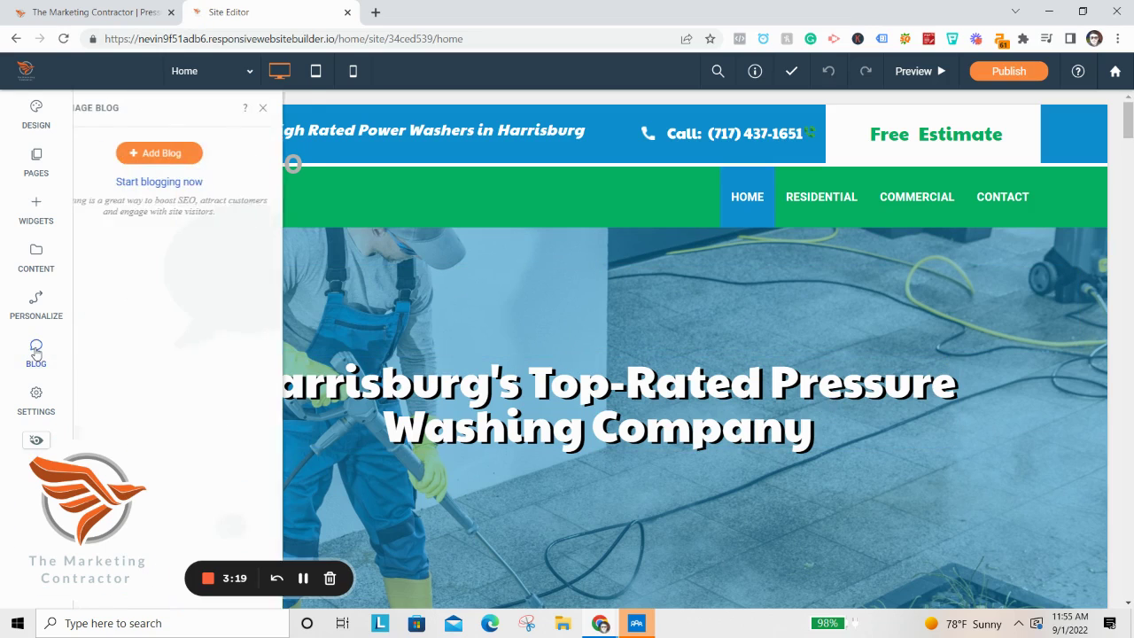
click(34, 253)
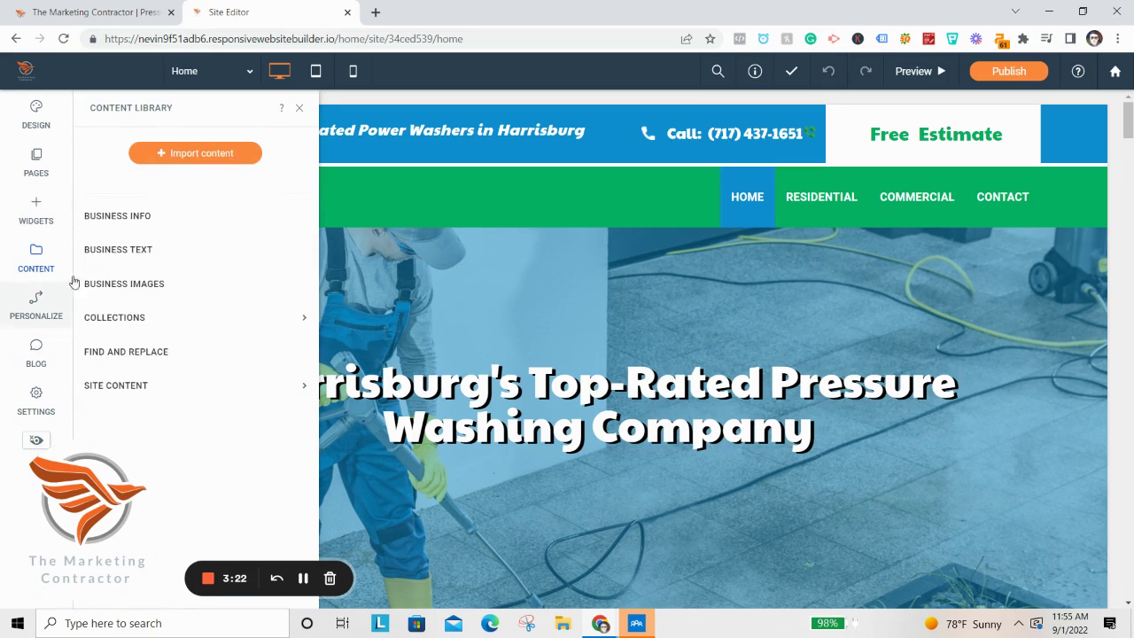
click(168, 219)
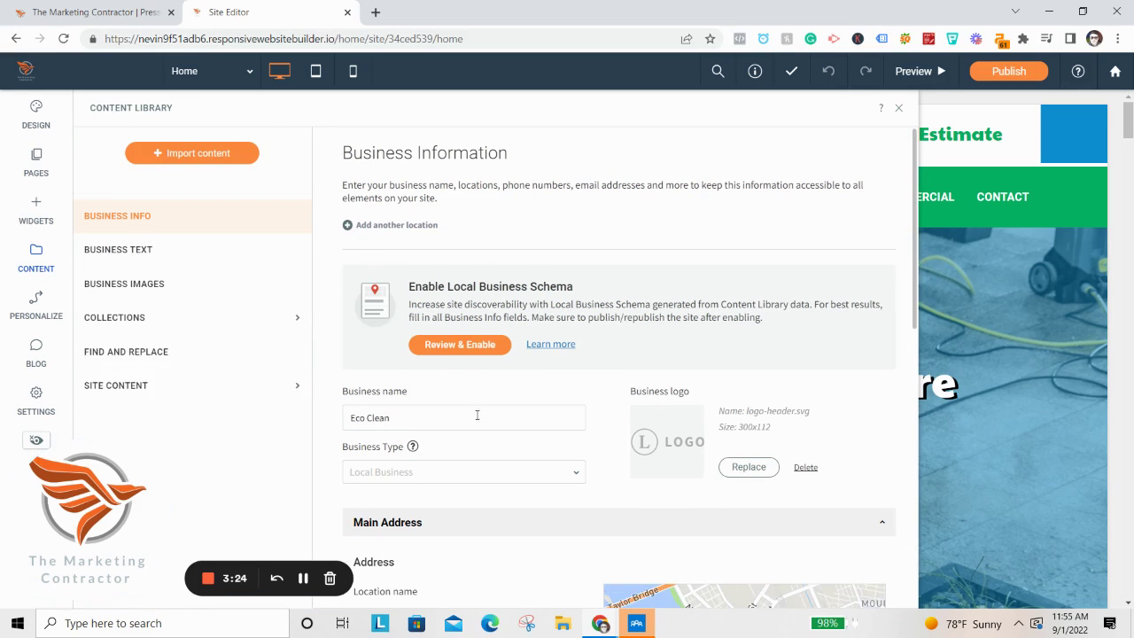
scroll(430, 367, down, 1)
text(Power Washing)
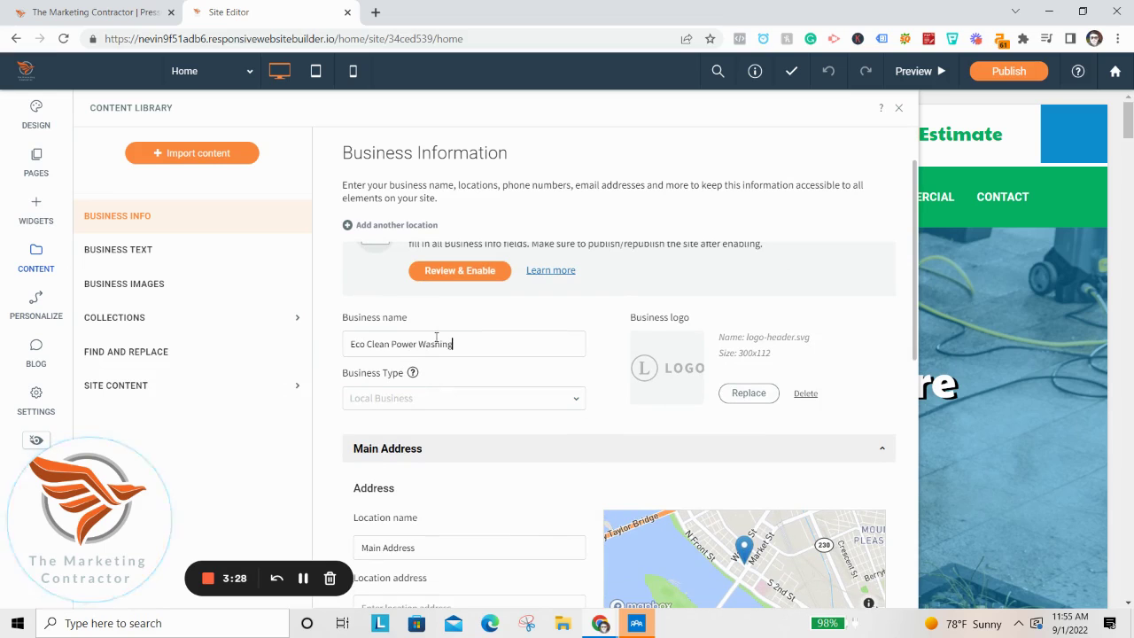
Upload Pictures/2019-04/Eco Clean Logo as the business logo.
click(741, 399)
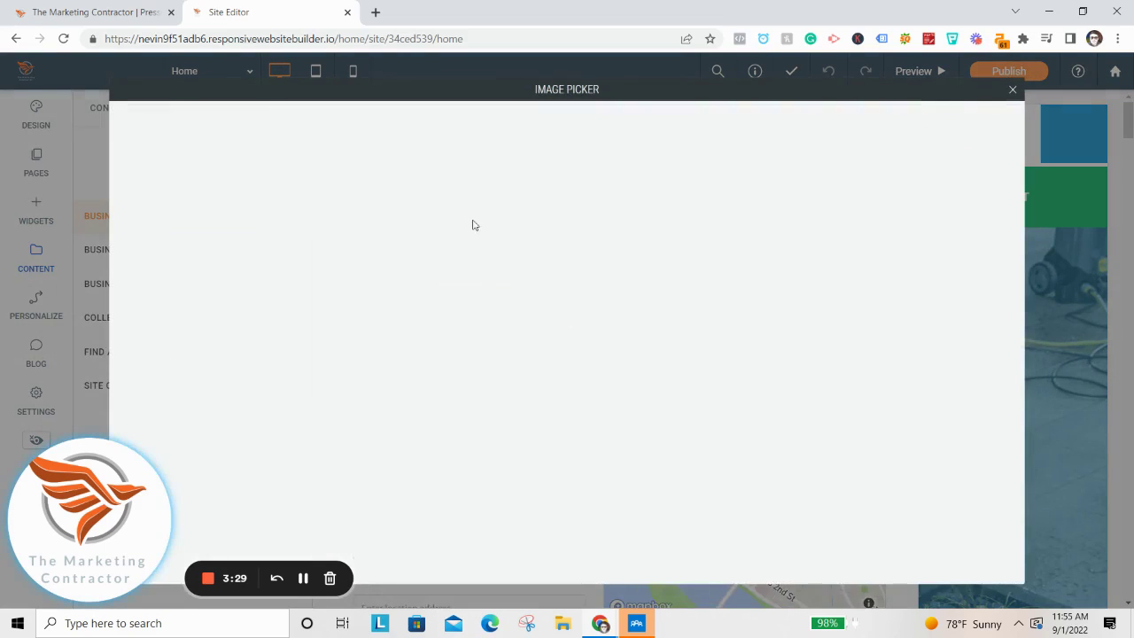
click(226, 181)
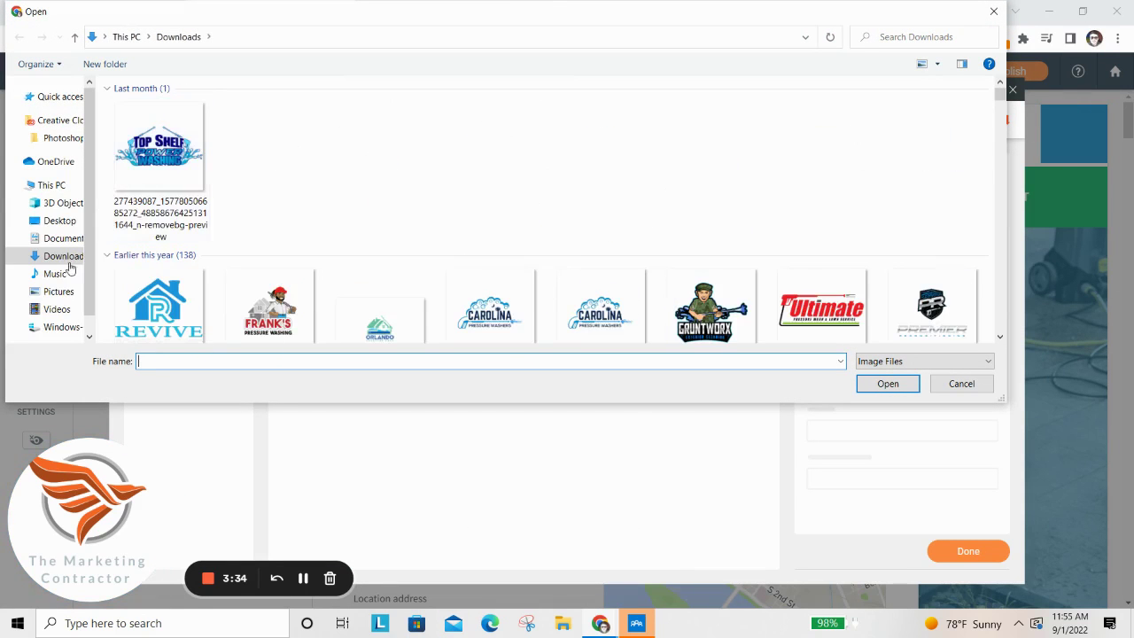
click(56, 292)
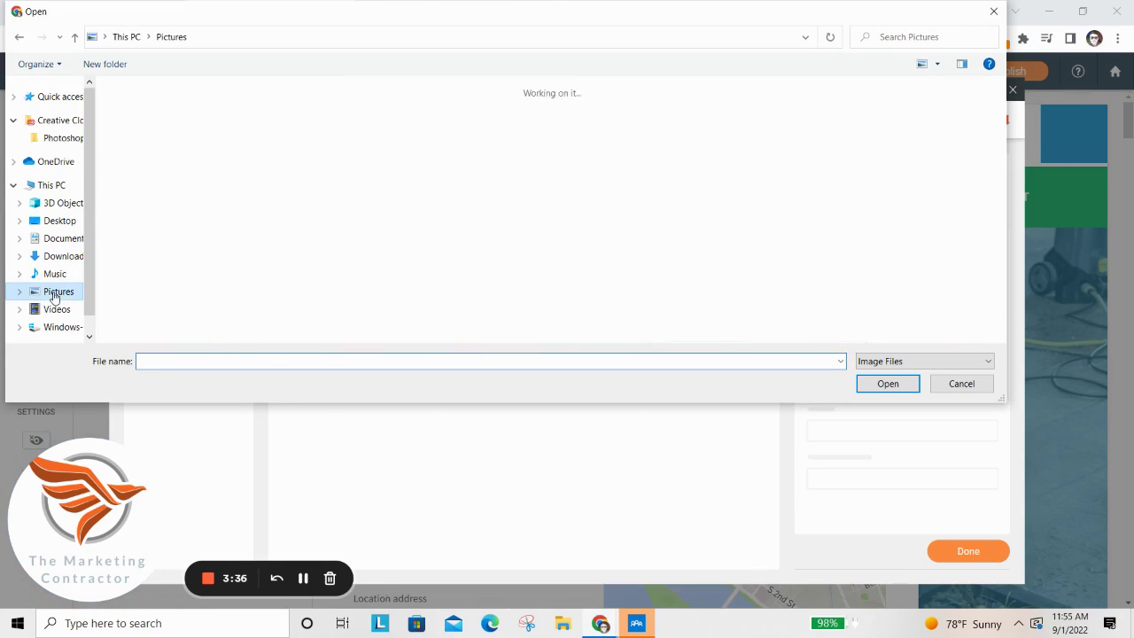
double_click(650, 148)
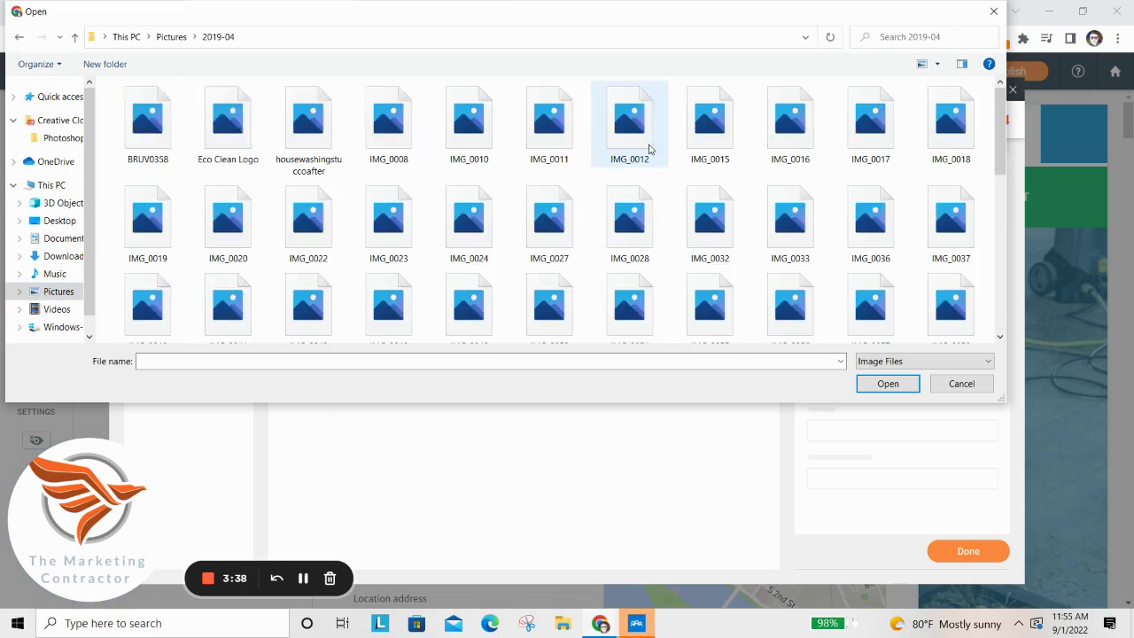
double_click(229, 133)
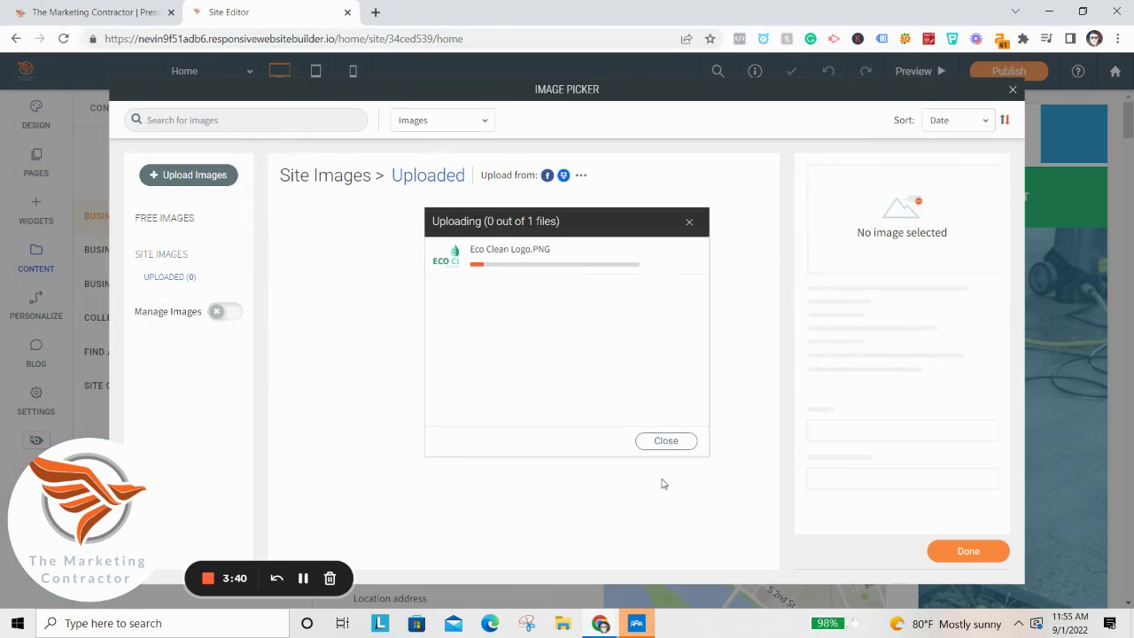
click(952, 548)
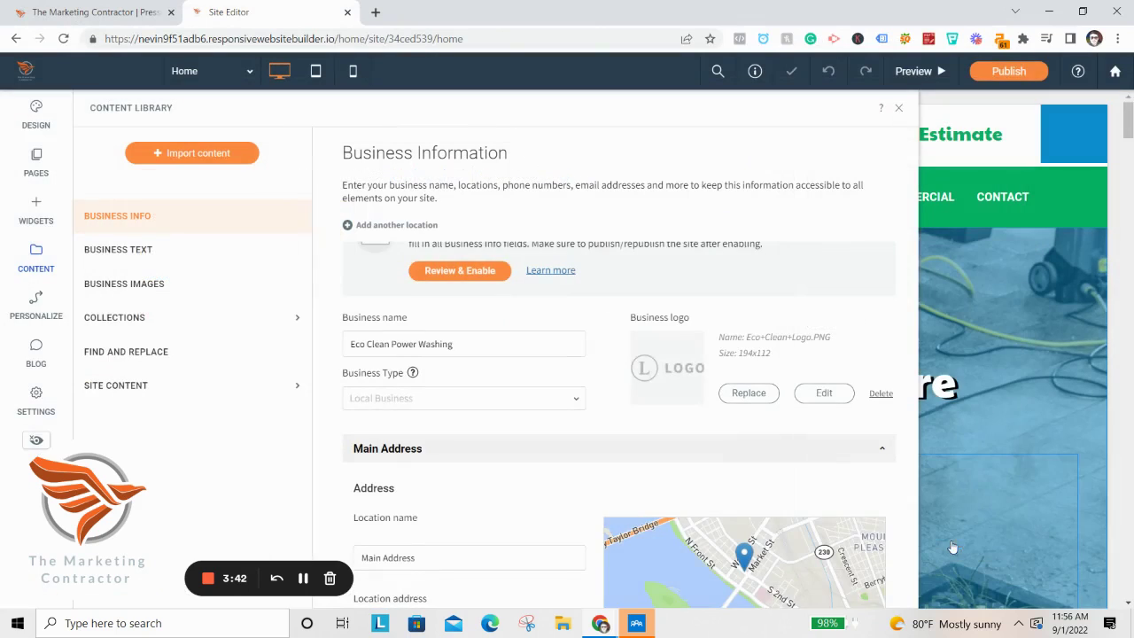
scroll(506, 384, down, 3)
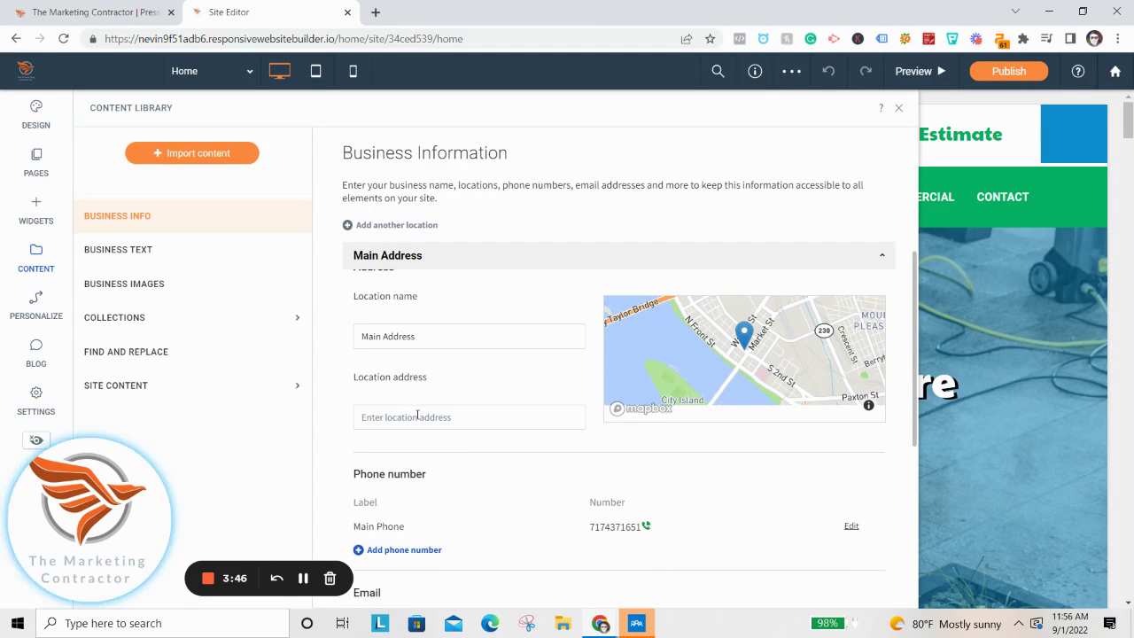
text(harrisburg)
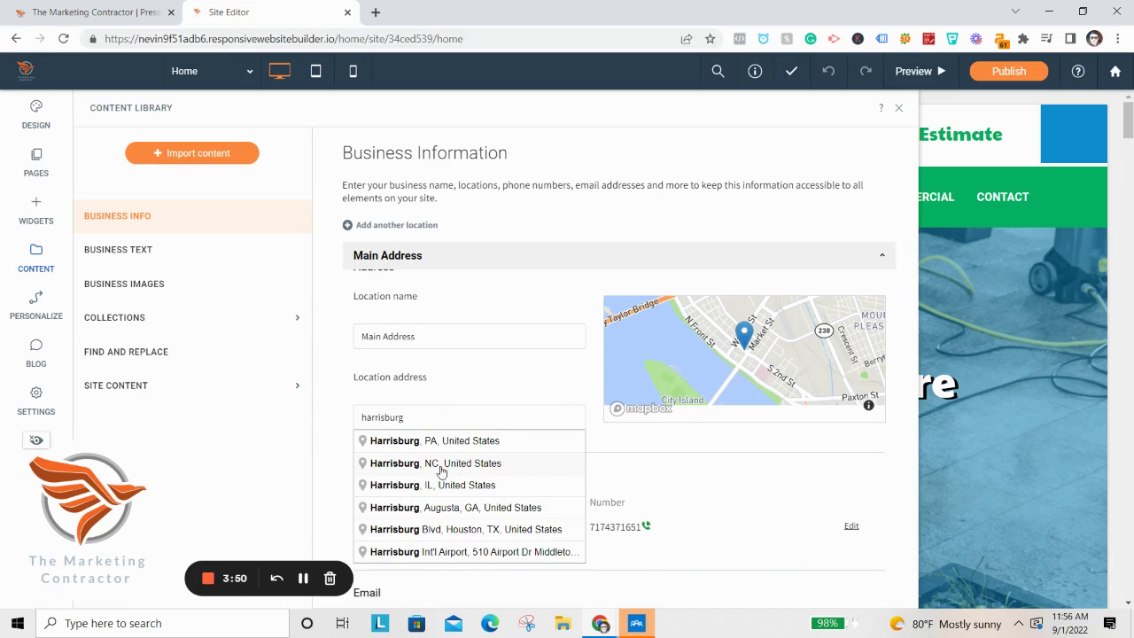
click(441, 441)
scroll(562, 372, down, 3)
double_click(613, 373)
drag(763, 496, 735, 497)
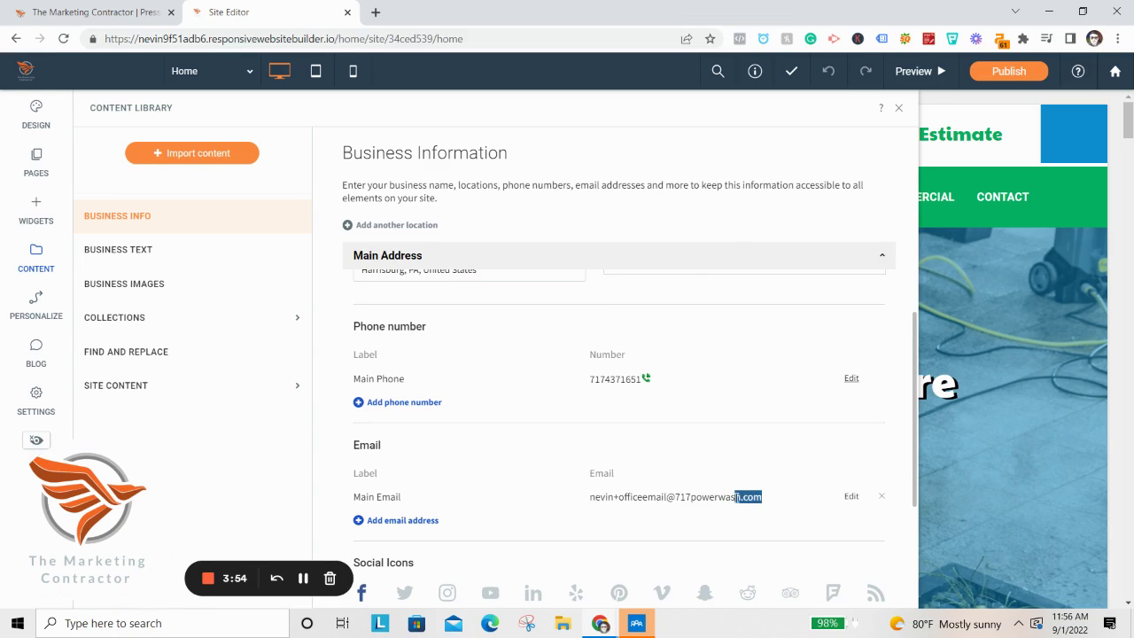
scroll(622, 392, up, 1)
click(627, 470)
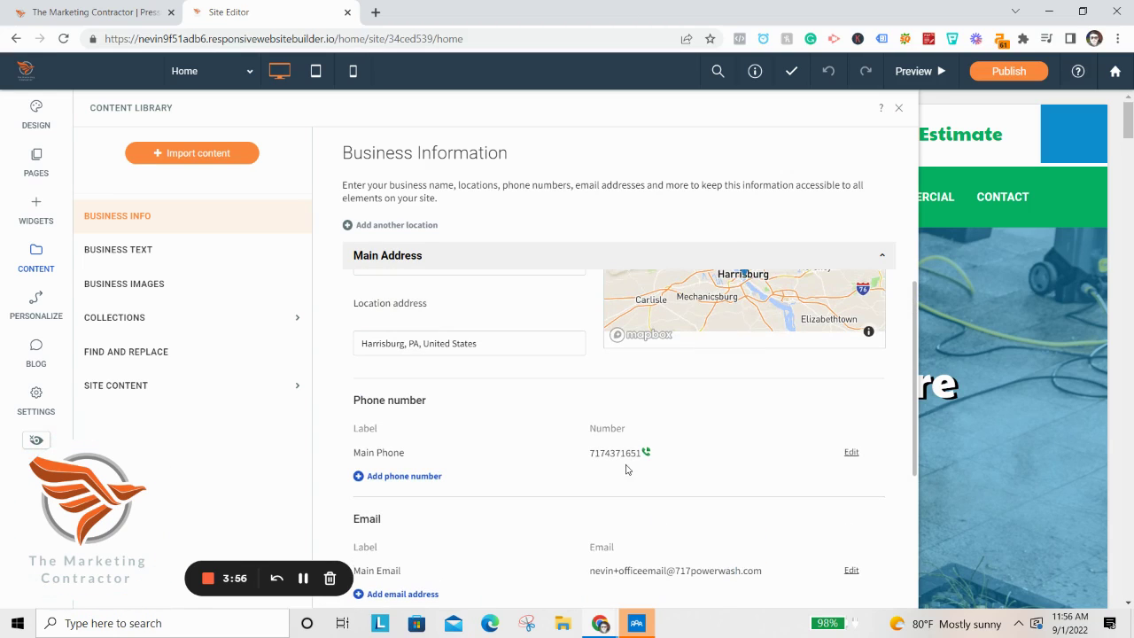
scroll(627, 469, down, 1)
triple_click(670, 496)
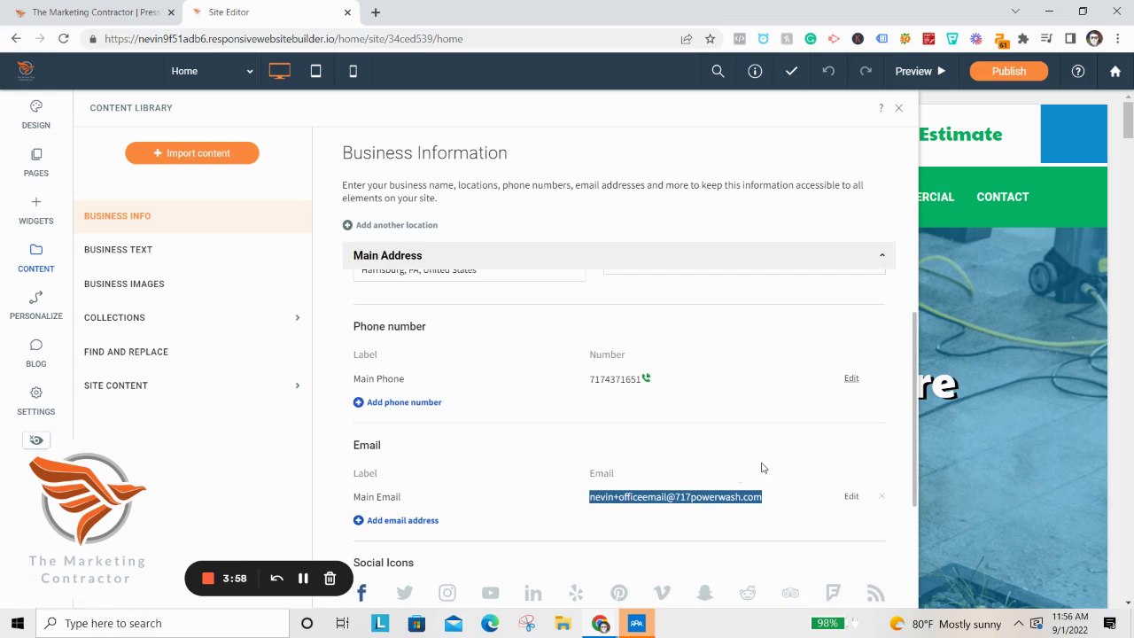
scroll(747, 480, down, 3)
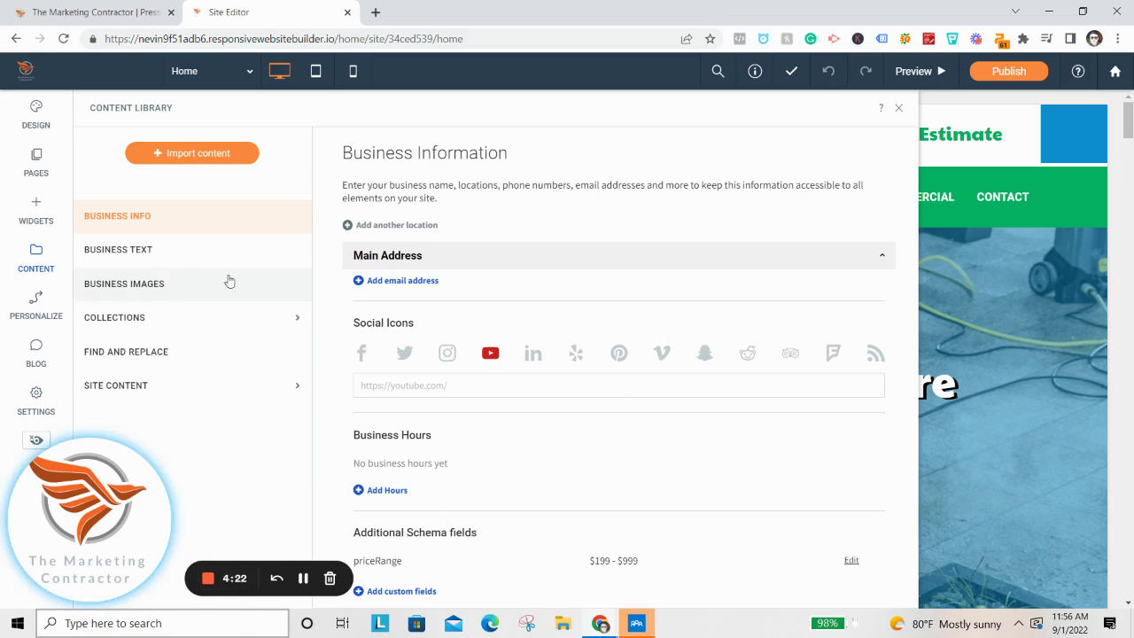
Replace Harrisburg with Camp Hill in the City business text, then go to Business Images.
click(175, 265)
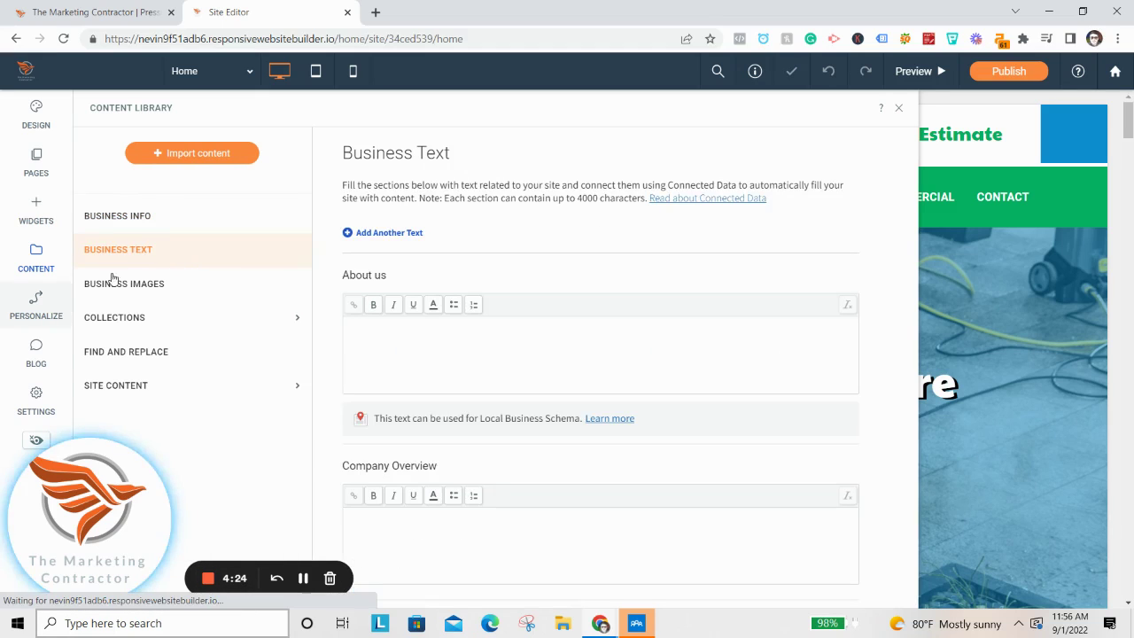
scroll(413, 381, down, 5)
scroll(416, 409, down, 1)
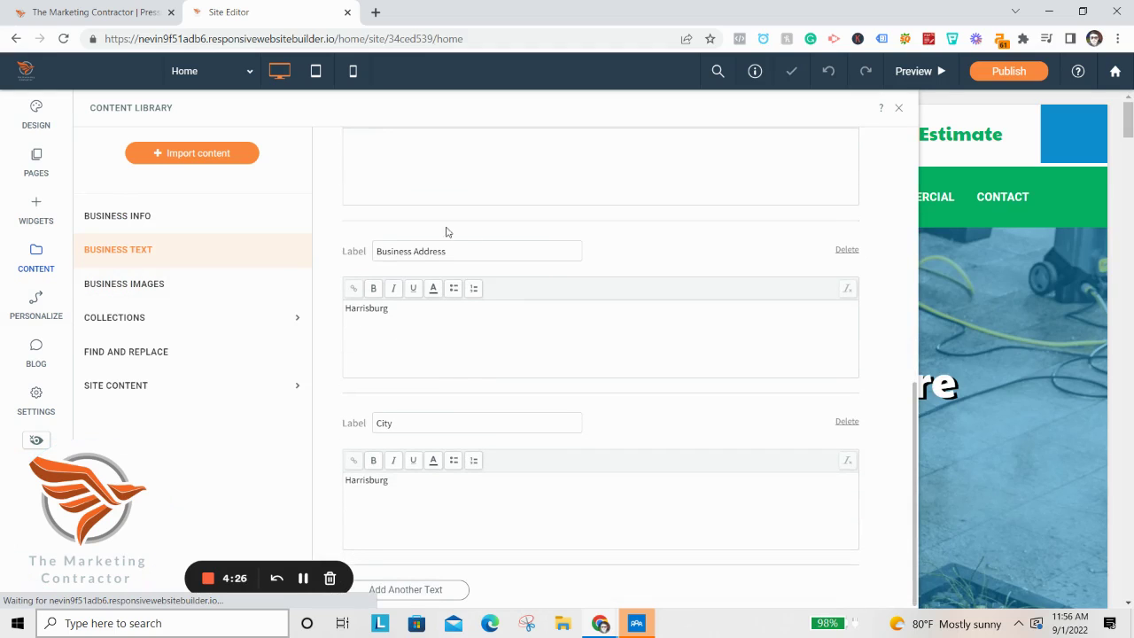
click(413, 347)
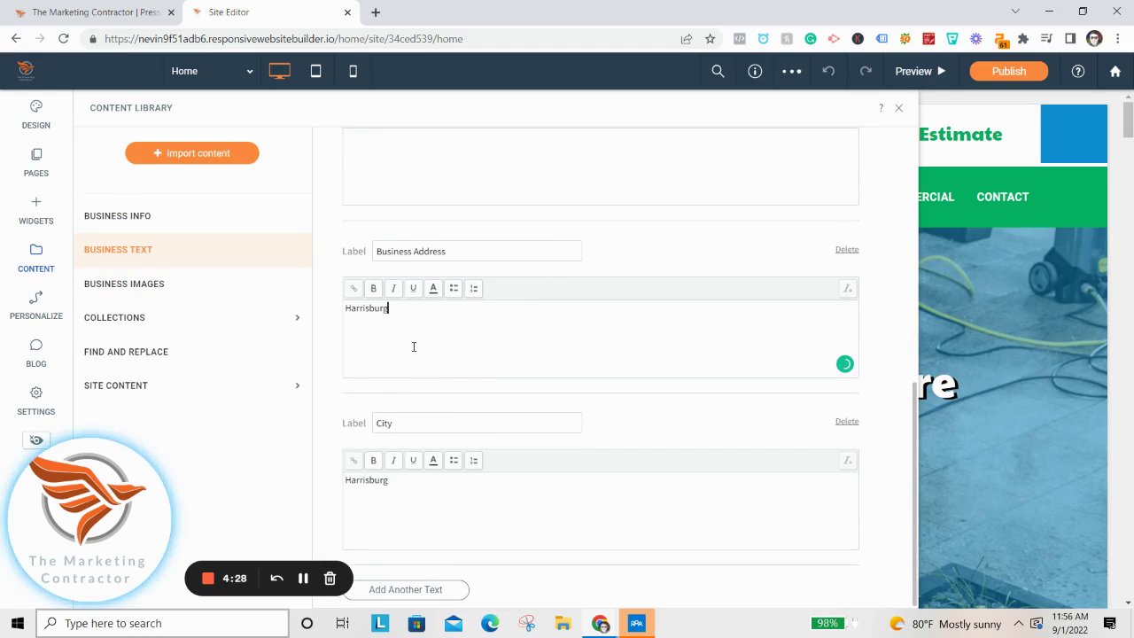
double_click(375, 484)
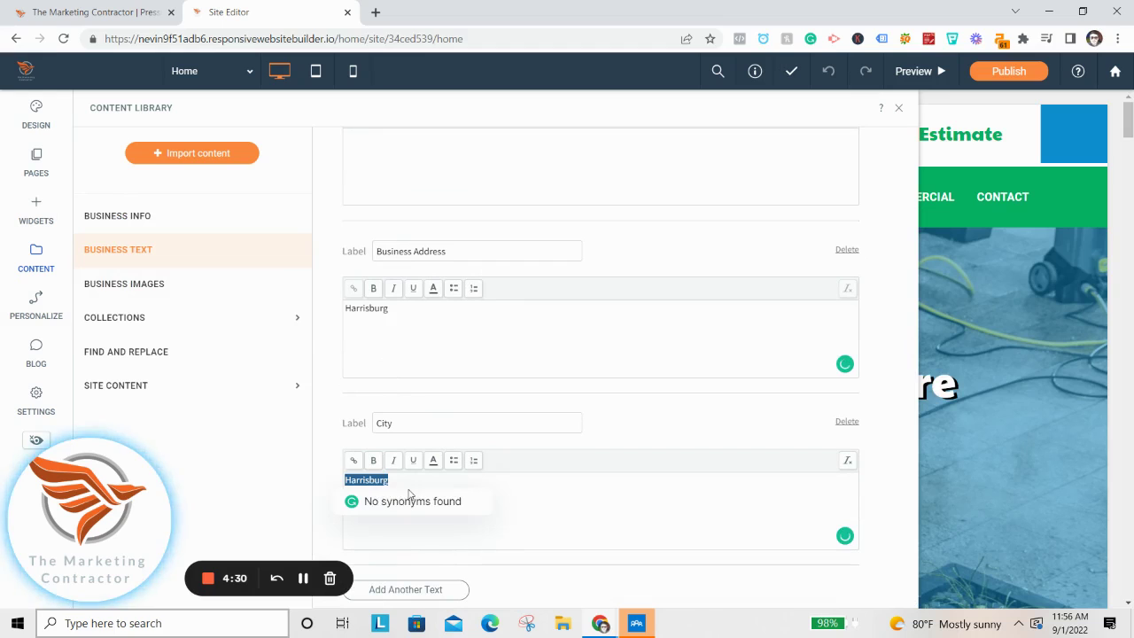
click(412, 364)
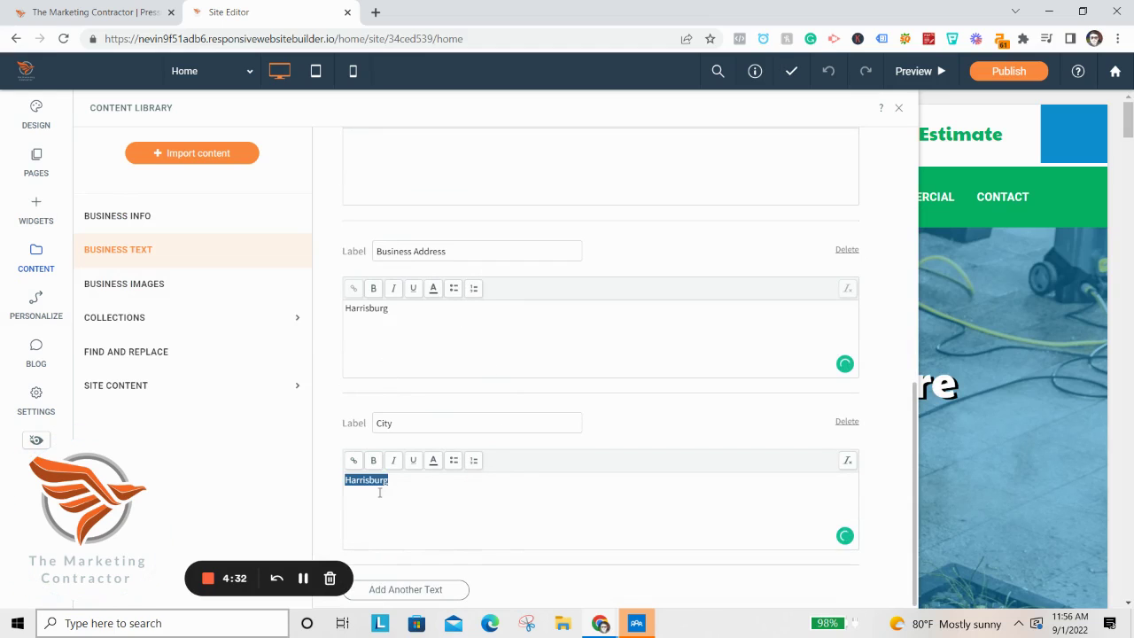
click(381, 324)
double_click(382, 320)
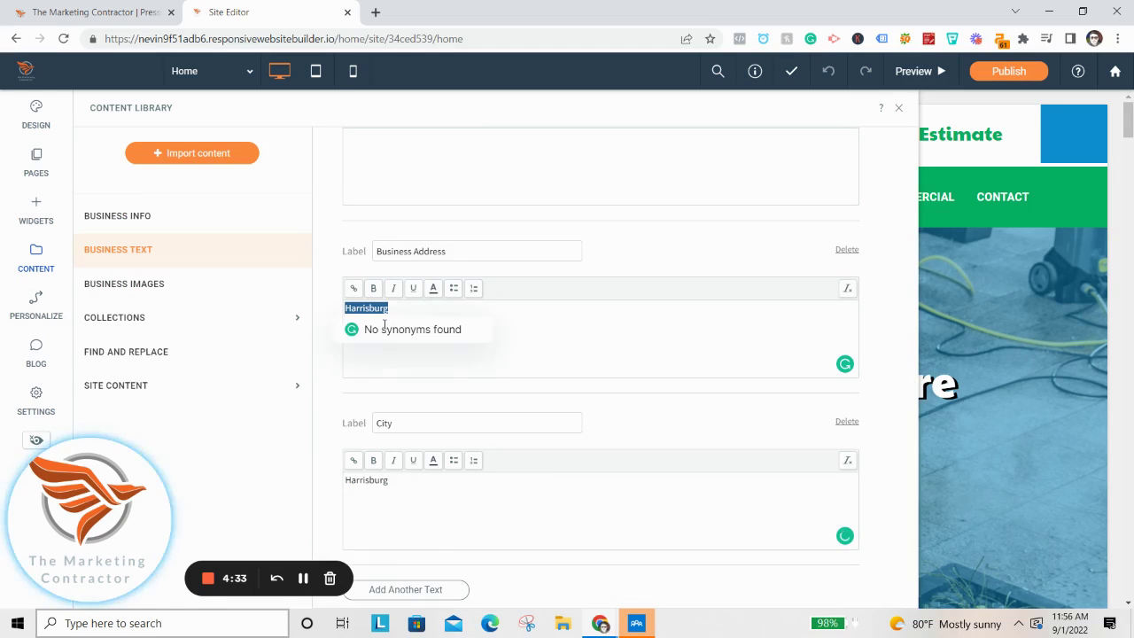
double_click(392, 488)
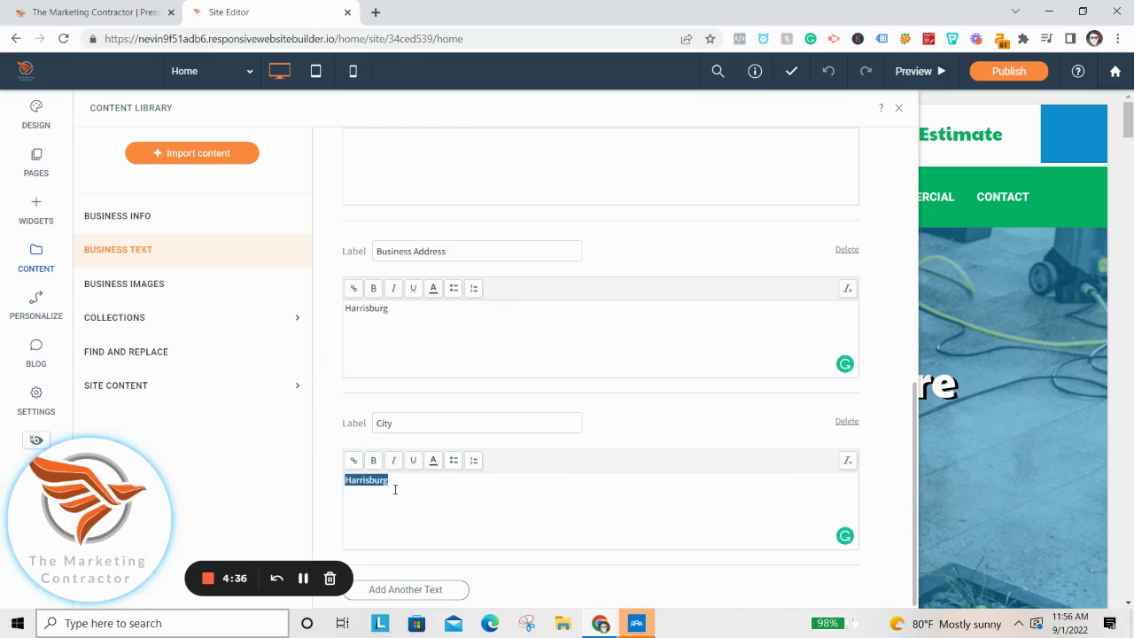
text(Camp Hill)
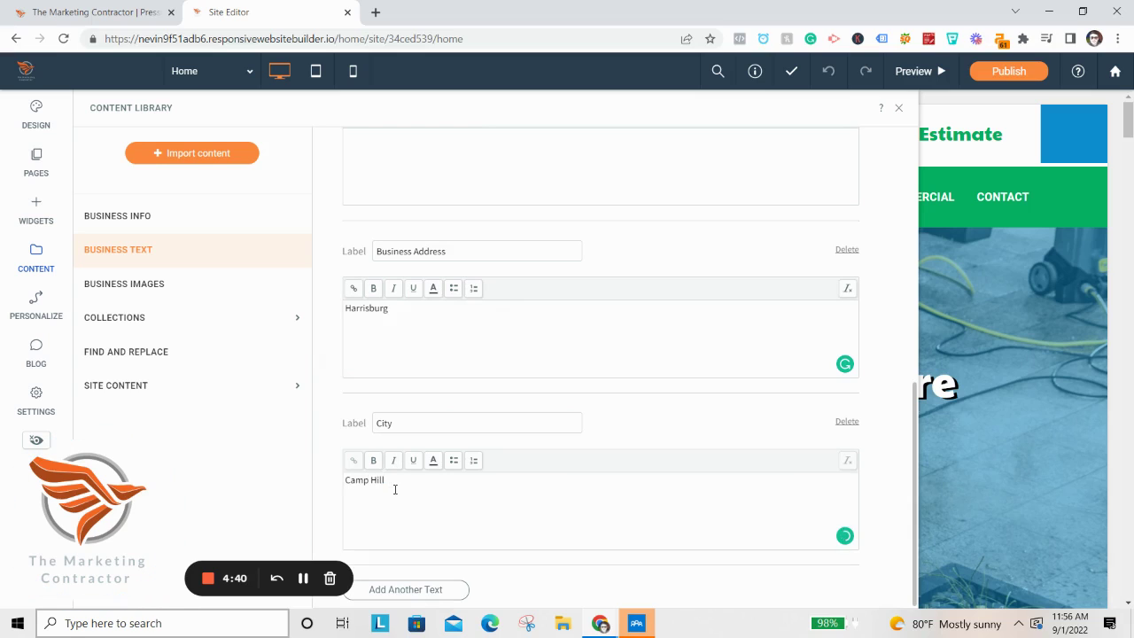
click(265, 287)
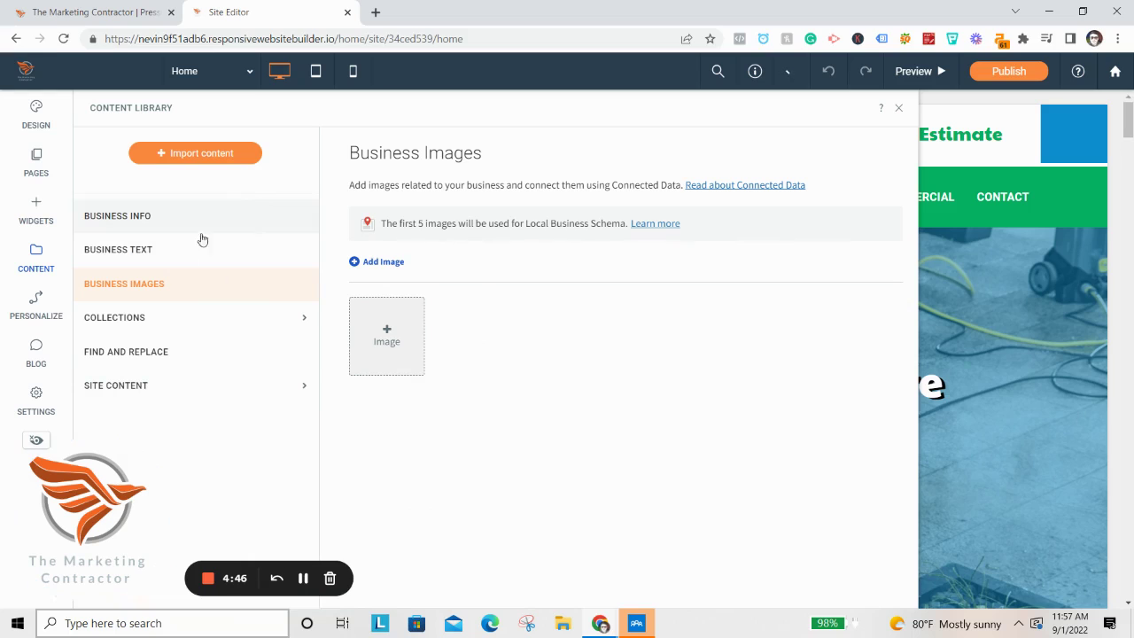
Return to Business Information and highlight the Enable Local Business Schema description.
click(94, 220)
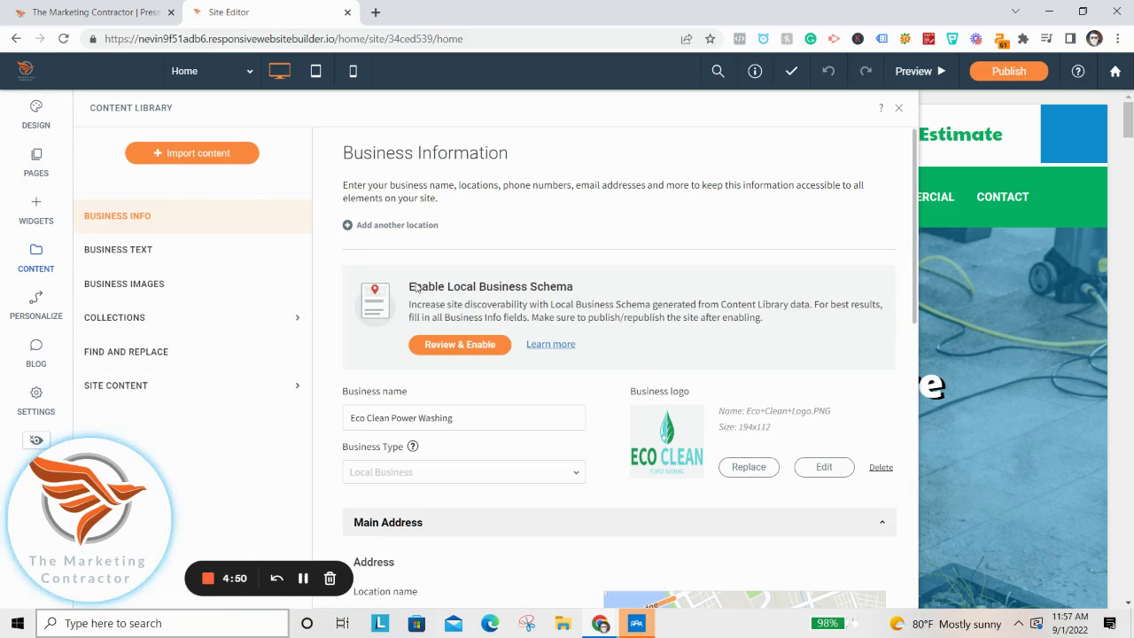
drag(371, 287, 650, 303)
click(623, 305)
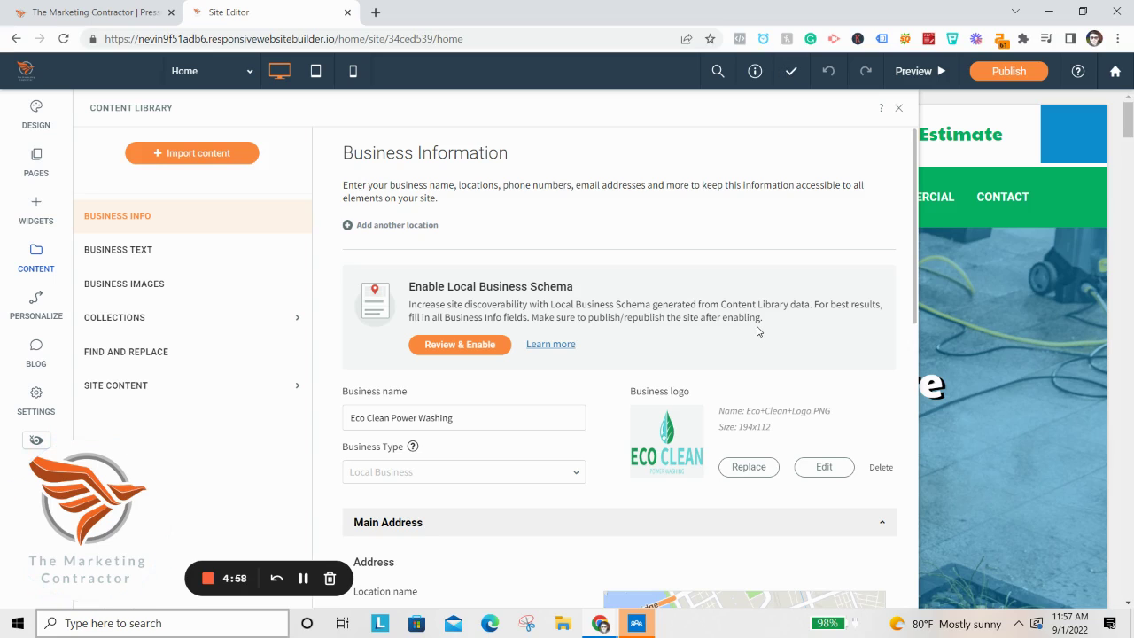
drag(408, 302, 723, 319)
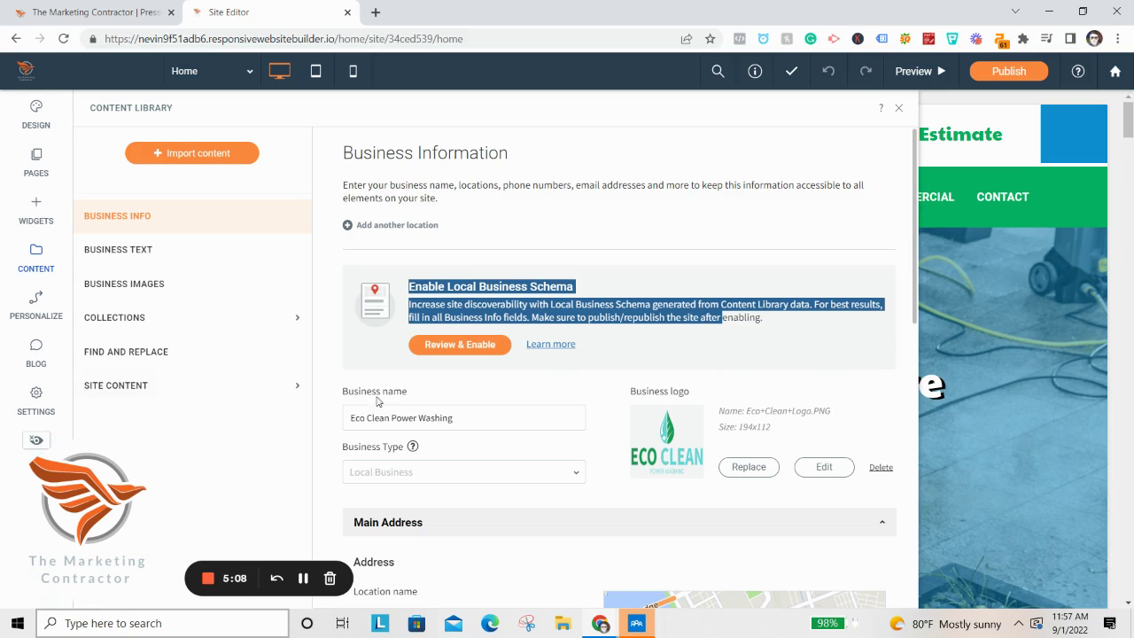
drag(124, 492, 129, 493)
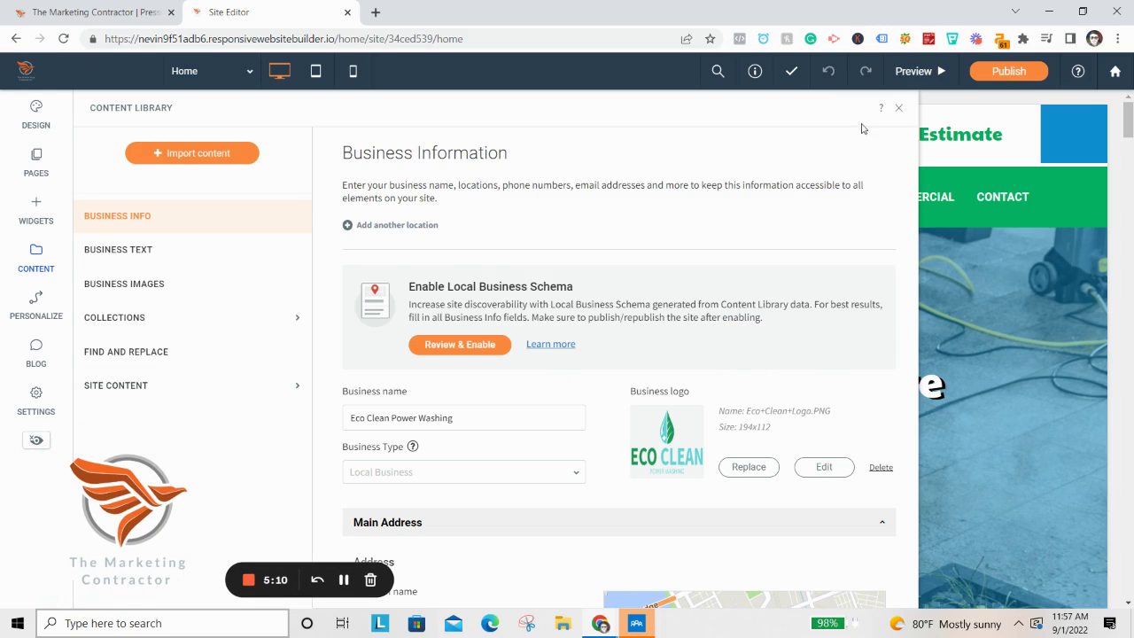
Set the SEO Site Title to 'Power Washing In Harrisburg | Eco Clean' and close settings.
click(44, 397)
drag(132, 580, 94, 580)
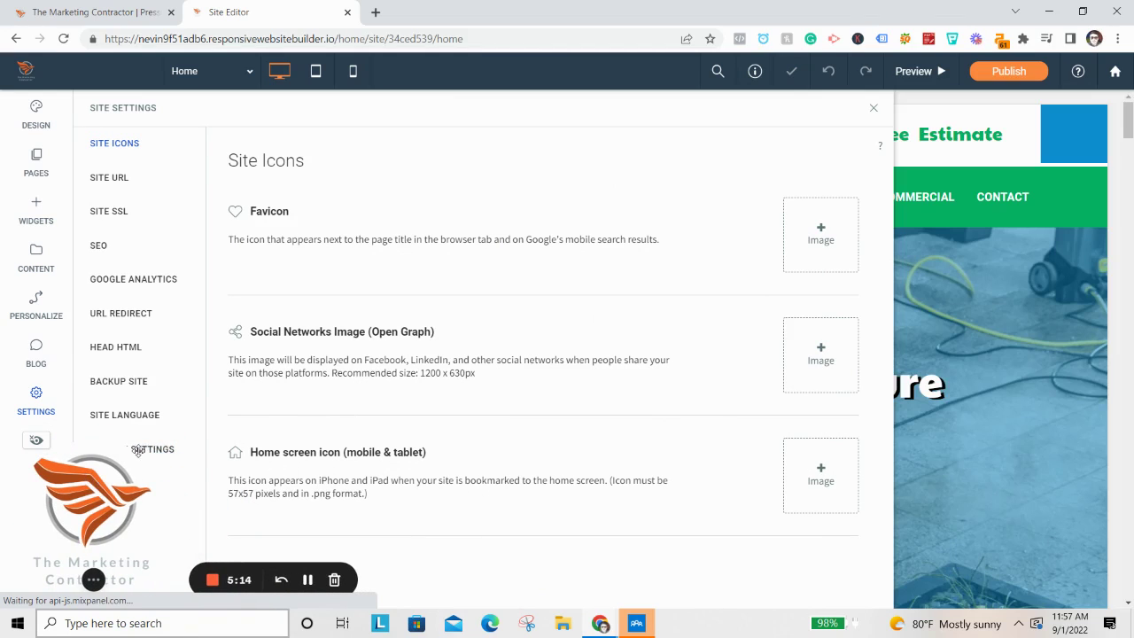
click(115, 246)
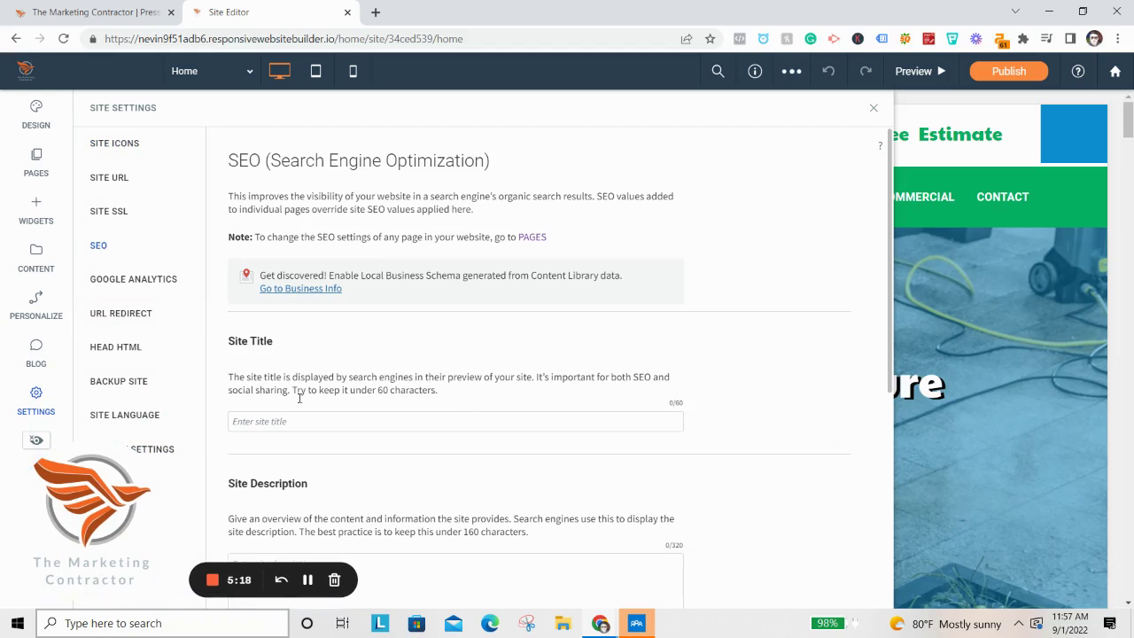
scroll(343, 288, down, 5)
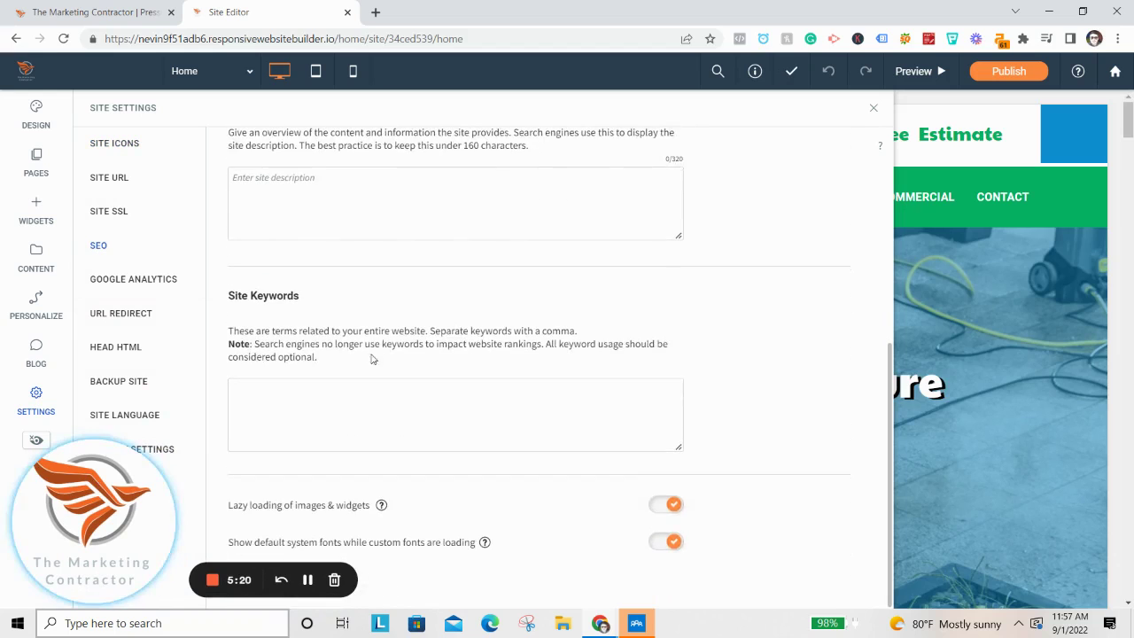
scroll(357, 329, up, 4)
click(301, 323)
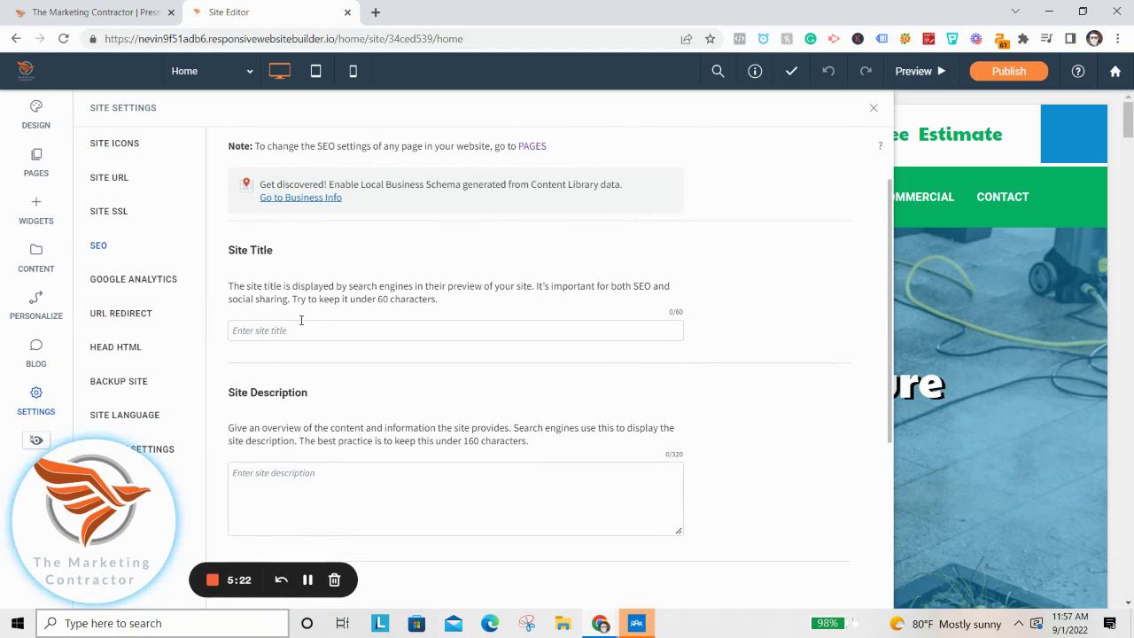
text(Power Washing )
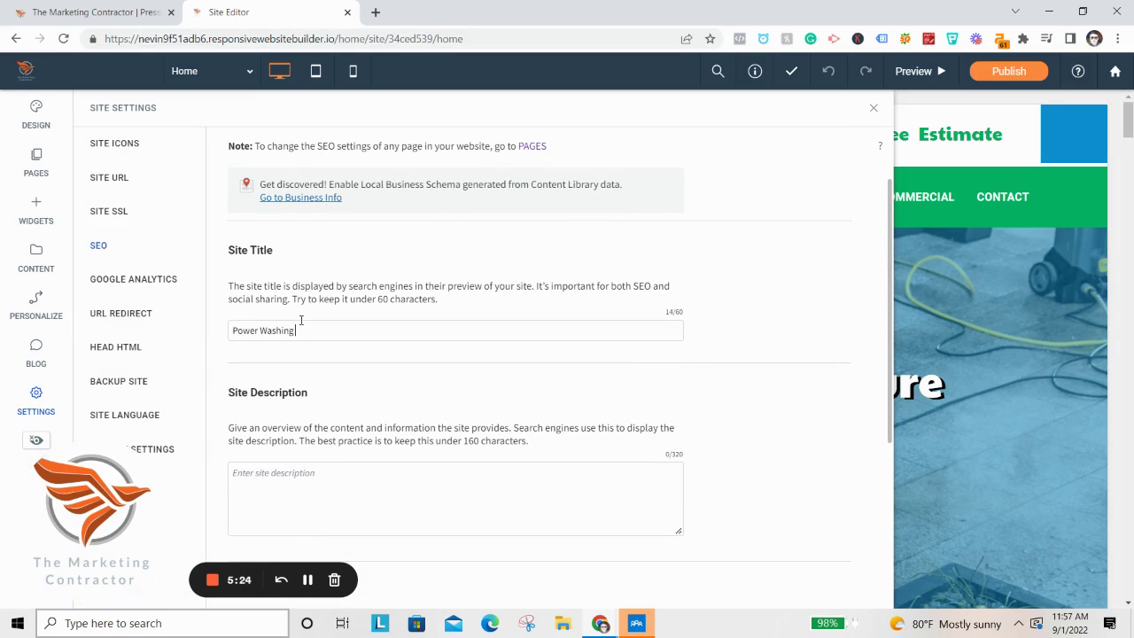
text(In Harrisburg | Eco Clean)
scroll(342, 421, down, 1)
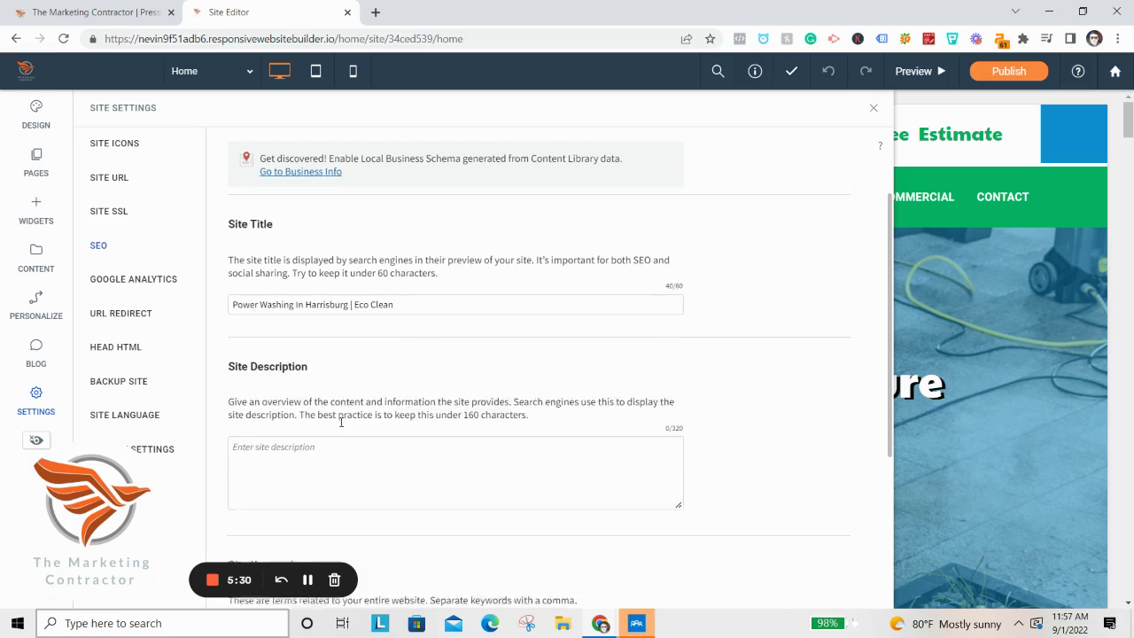
click(338, 416)
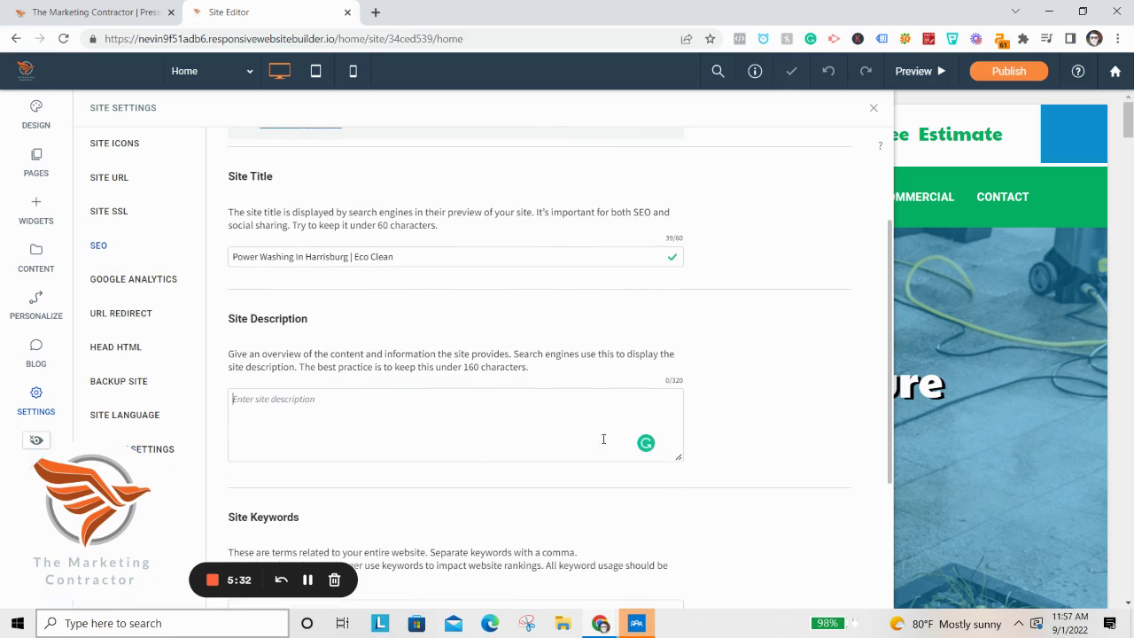
click(691, 402)
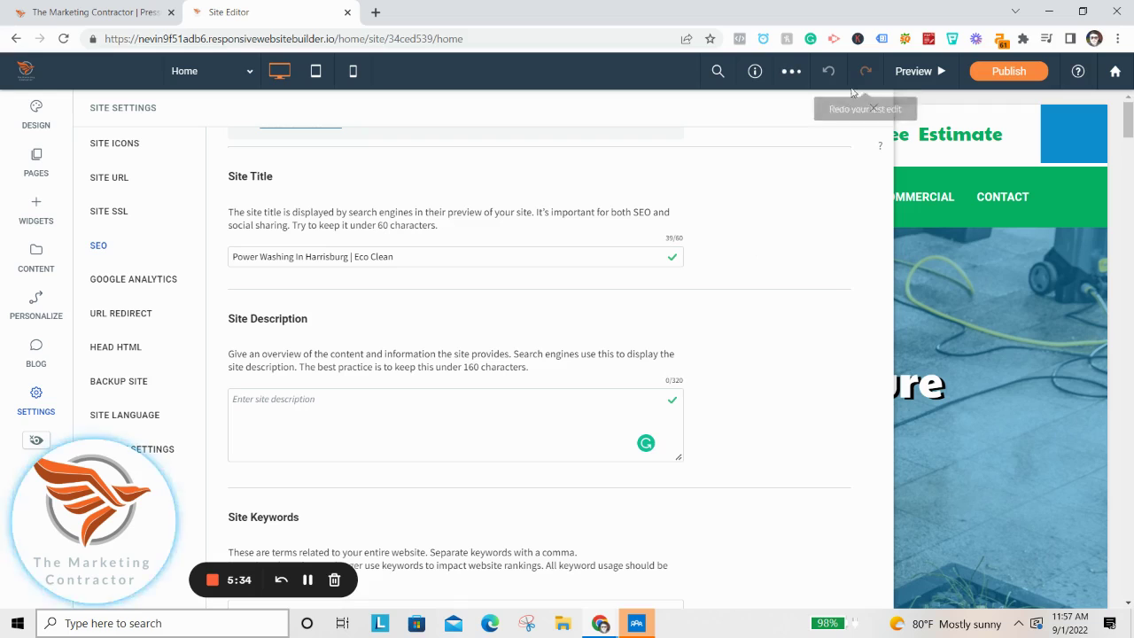
click(875, 109)
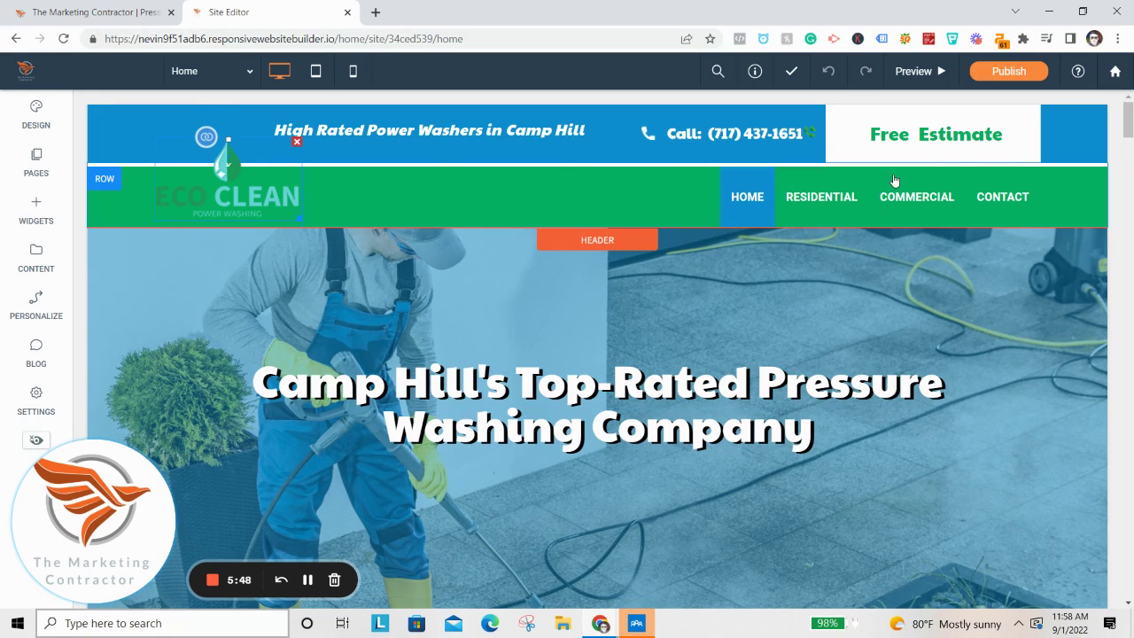
Set the navigation row background to the saved dark navy colour.
click(104, 179)
click(146, 232)
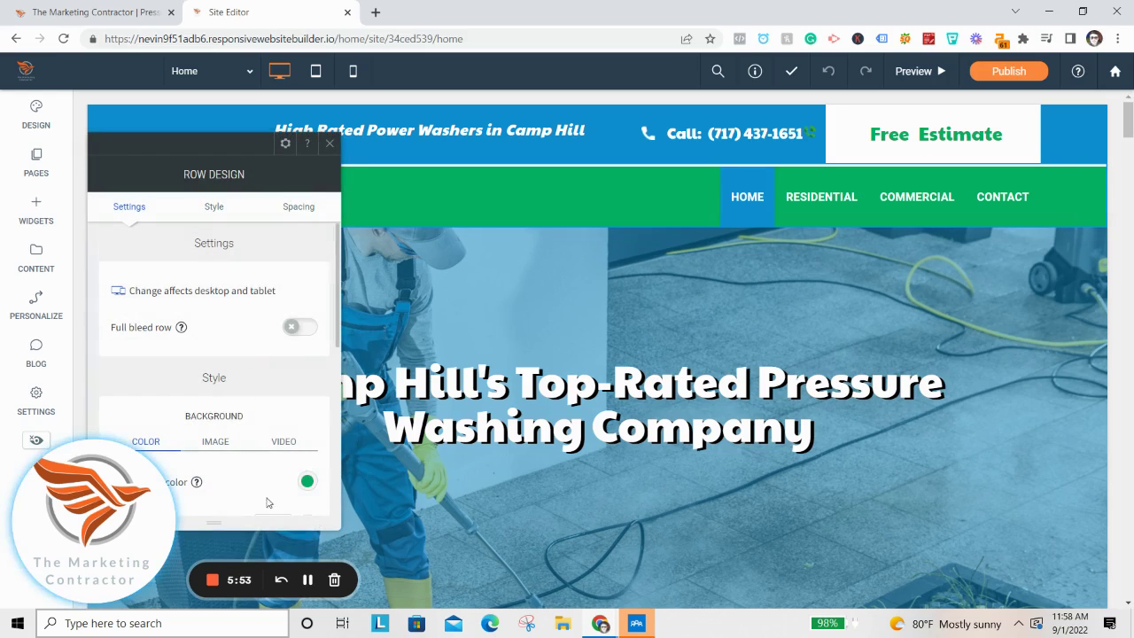
click(308, 483)
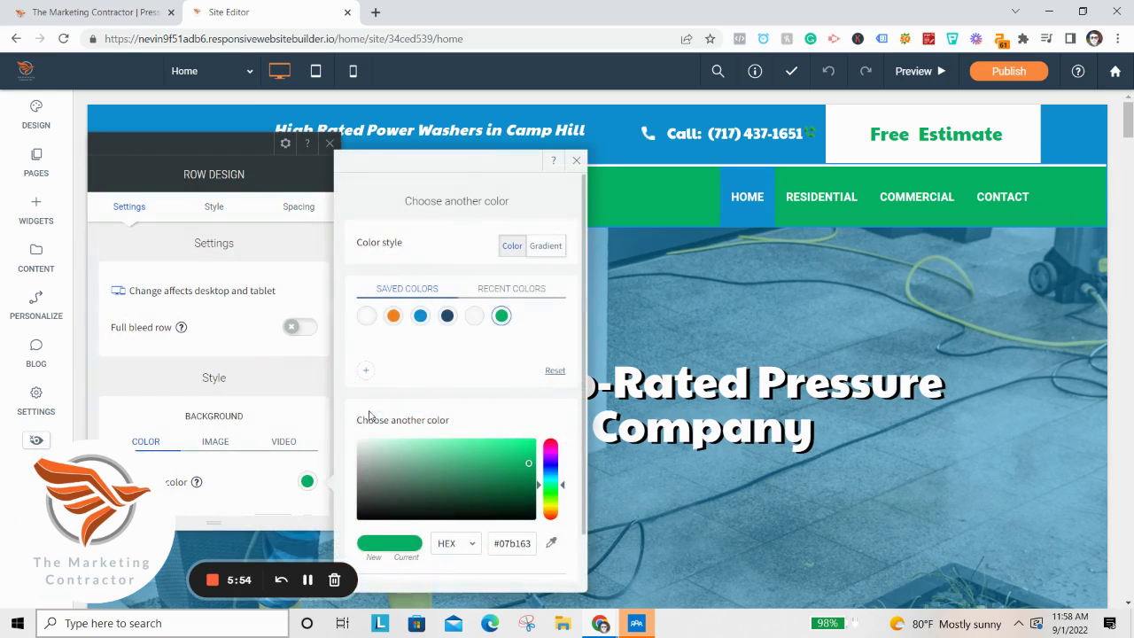
click(447, 316)
click(330, 143)
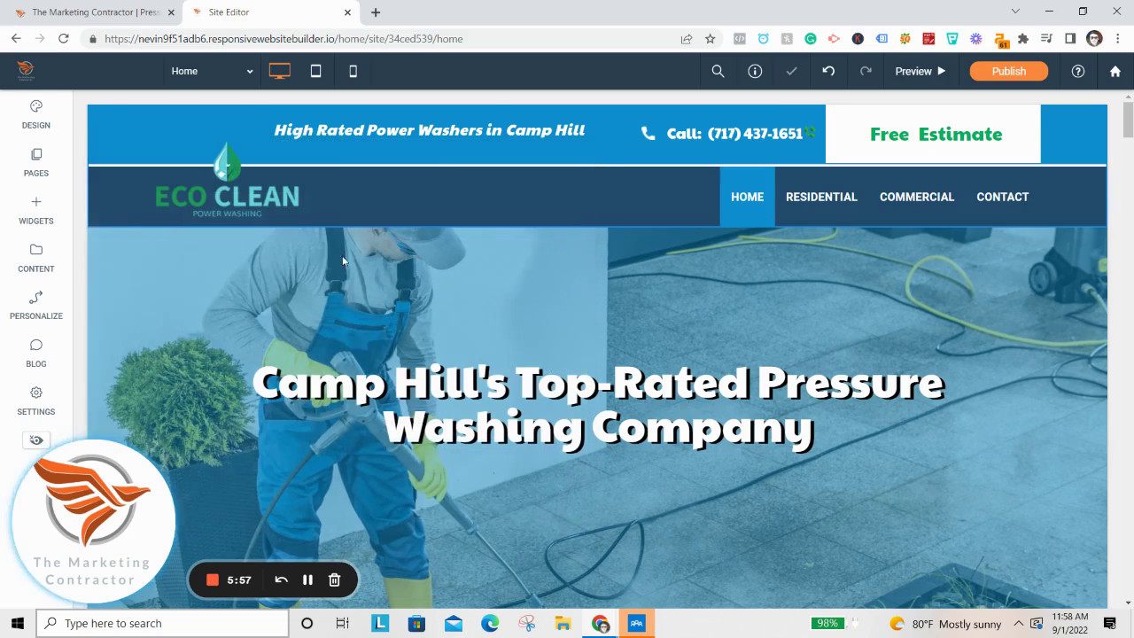
Make the Free Estimate header text dark navy.
double_click(879, 132)
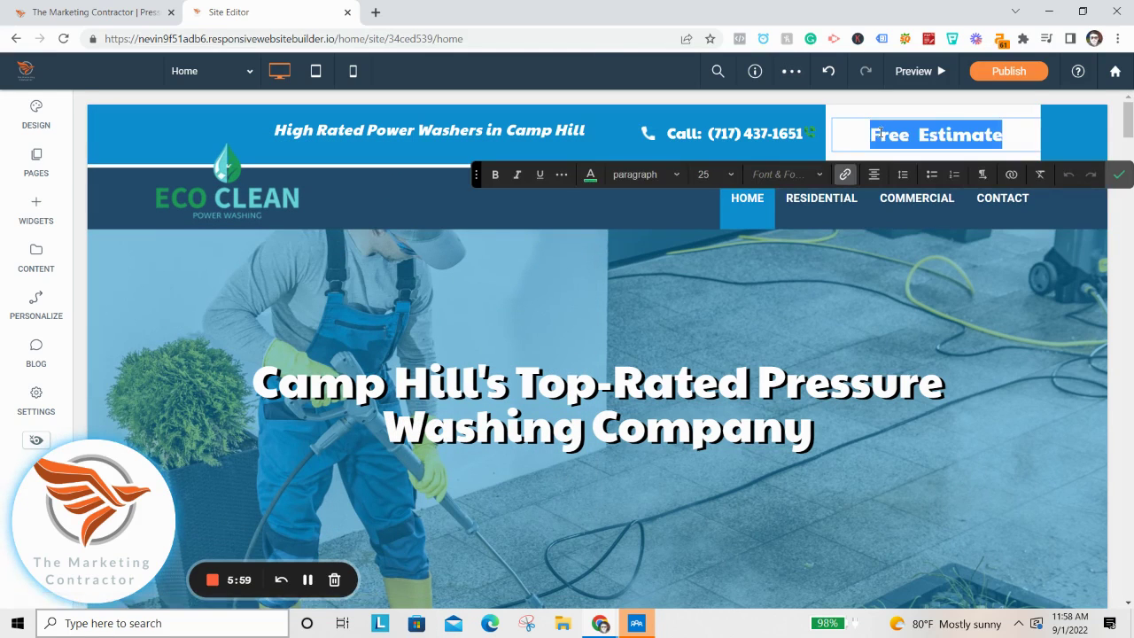
click(589, 175)
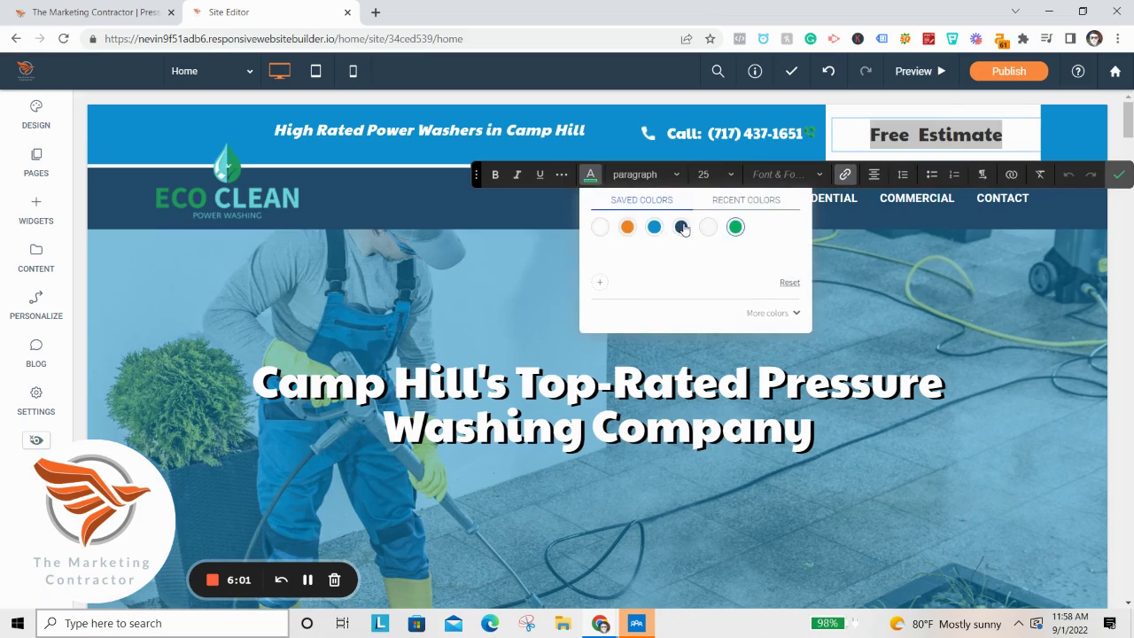
click(682, 228)
click(1118, 174)
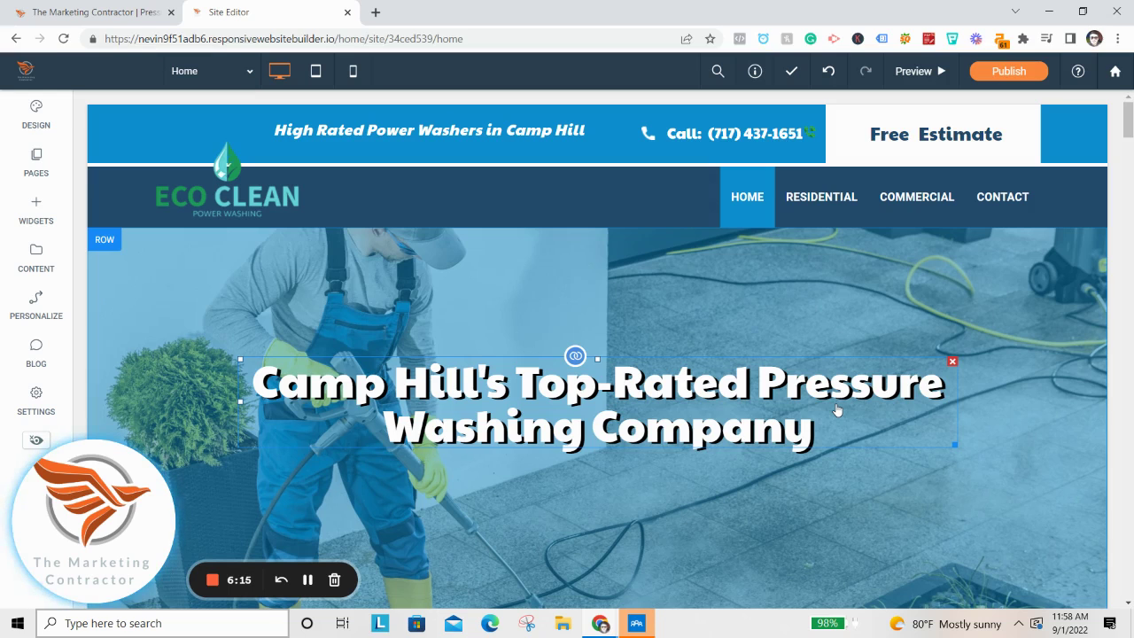
Select all of the OUR SERVICES heading text and apply the navy saved swatch.
scroll(856, 417, down, 5)
scroll(470, 484, down, 1)
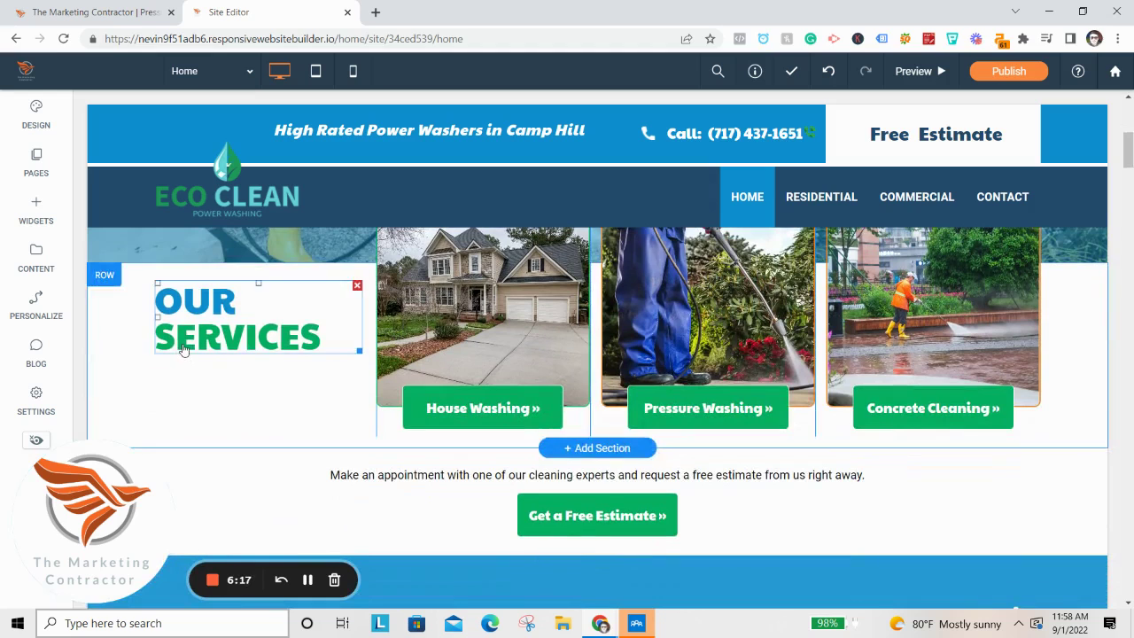
click(181, 348)
key(ctrl+a)
click(191, 255)
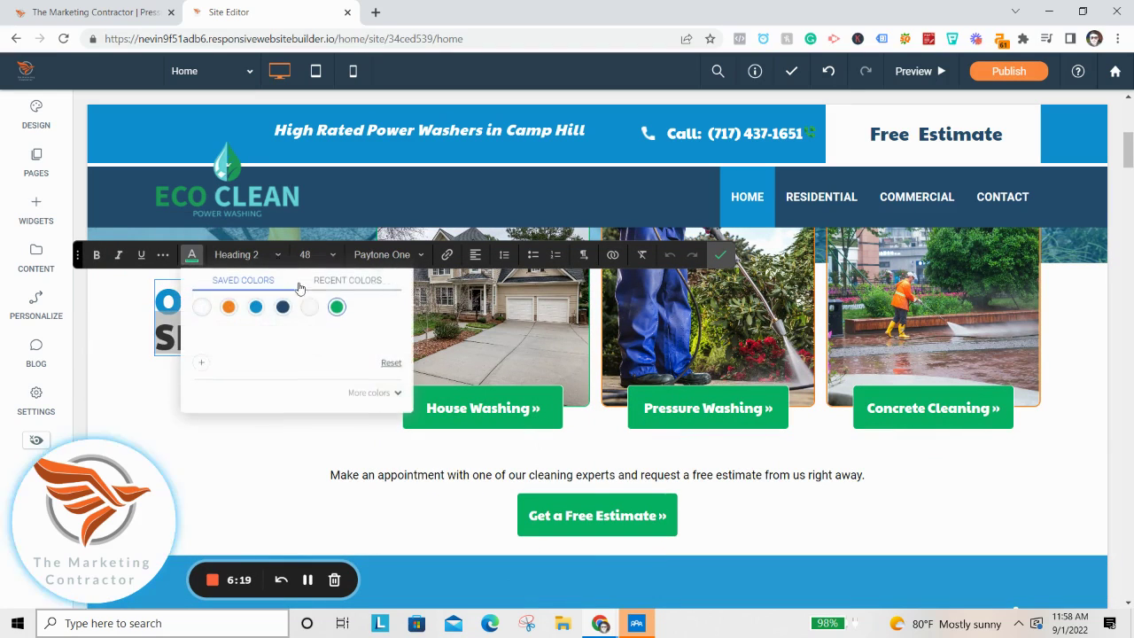
click(283, 306)
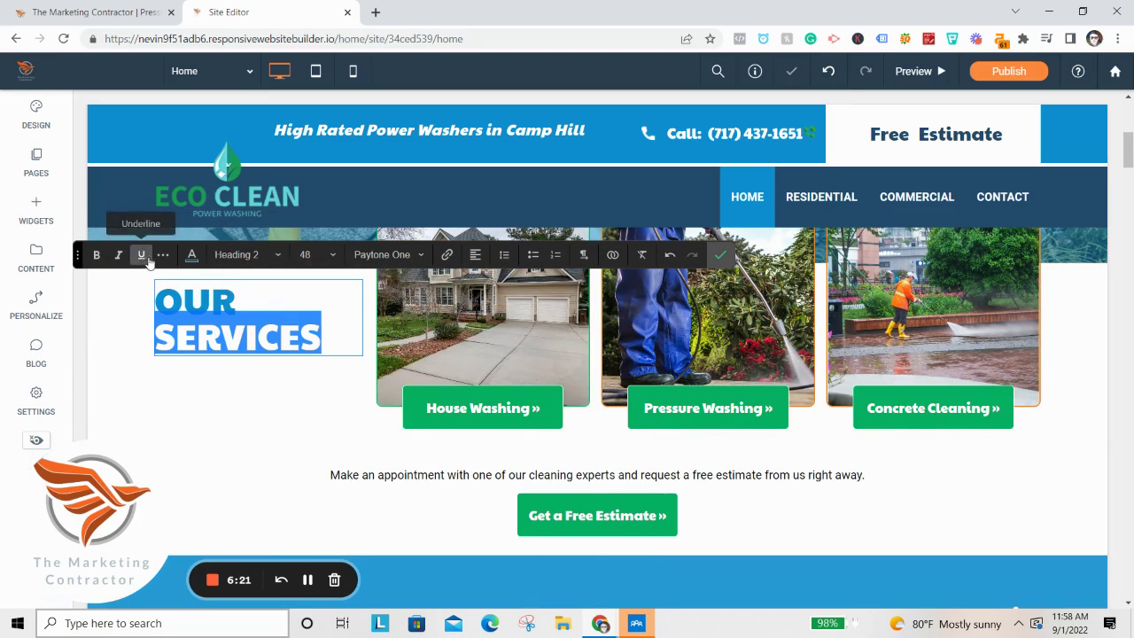
Browse the recent and saved text colours again, then select the House Washing button.
click(191, 255)
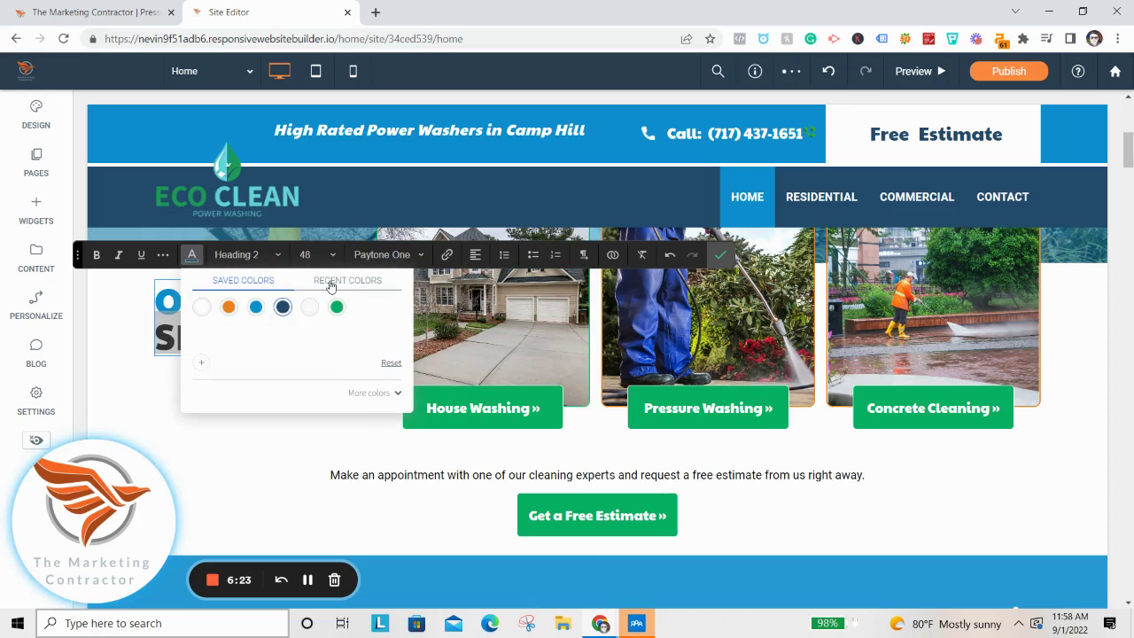
click(331, 281)
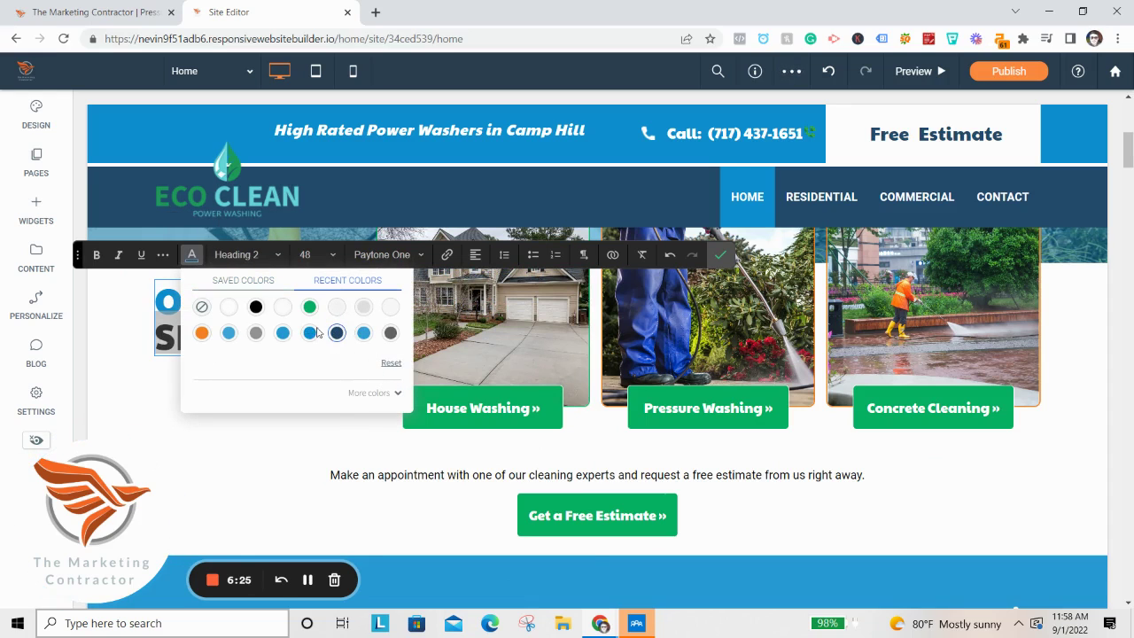
click(256, 283)
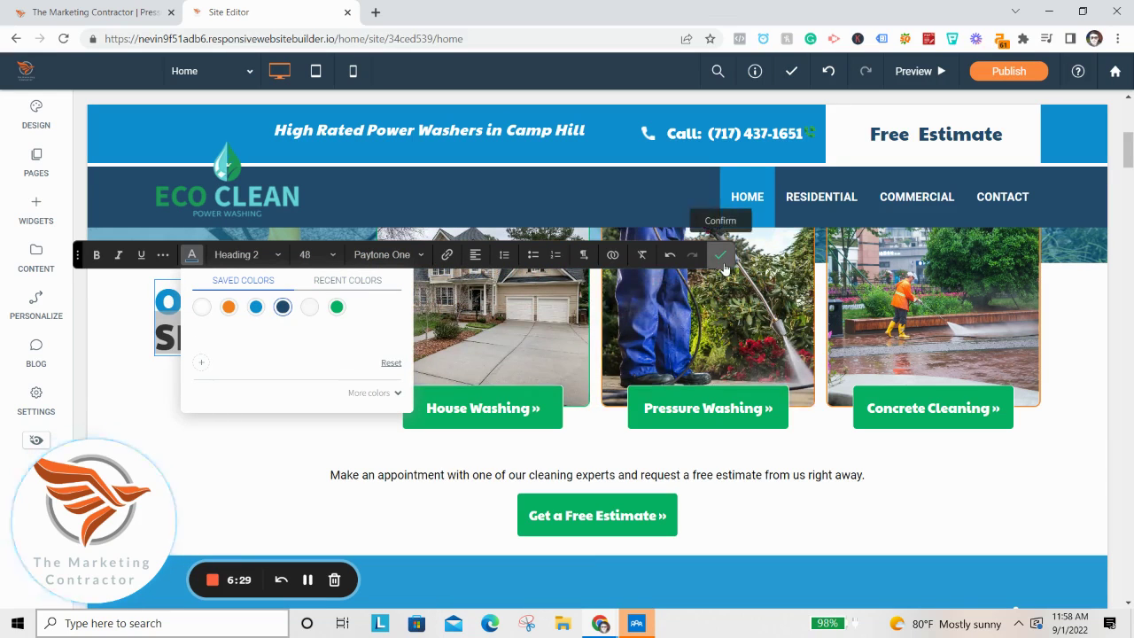
click(432, 401)
Set the House Washing and Pressure Washing button backgrounds to navy #234a6c.
click(413, 400)
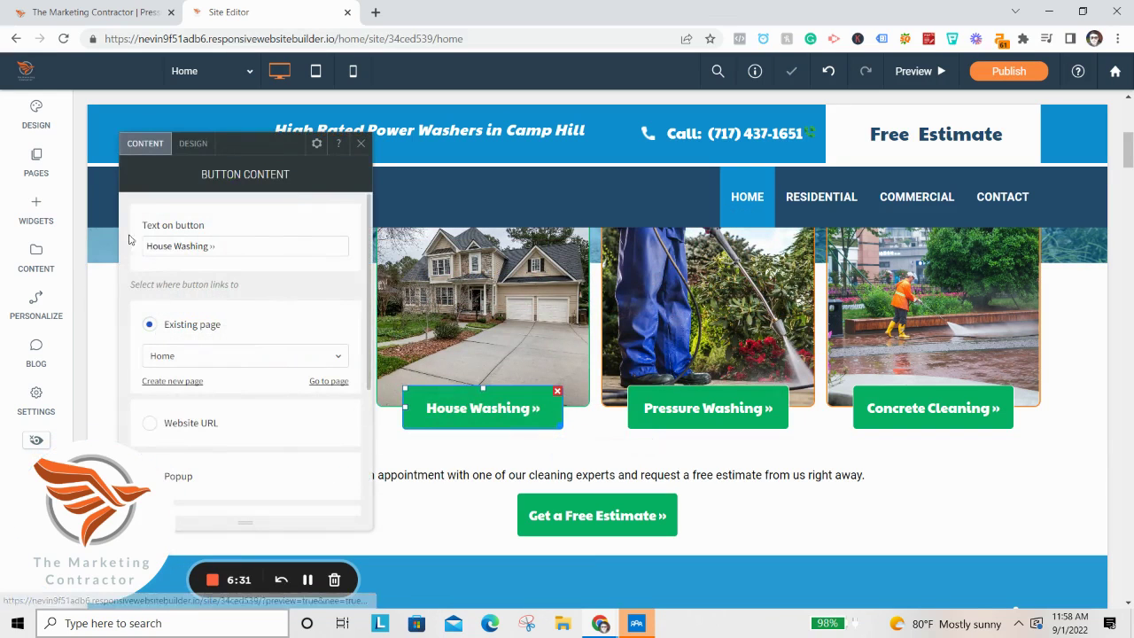
click(190, 144)
scroll(293, 310, down, 2)
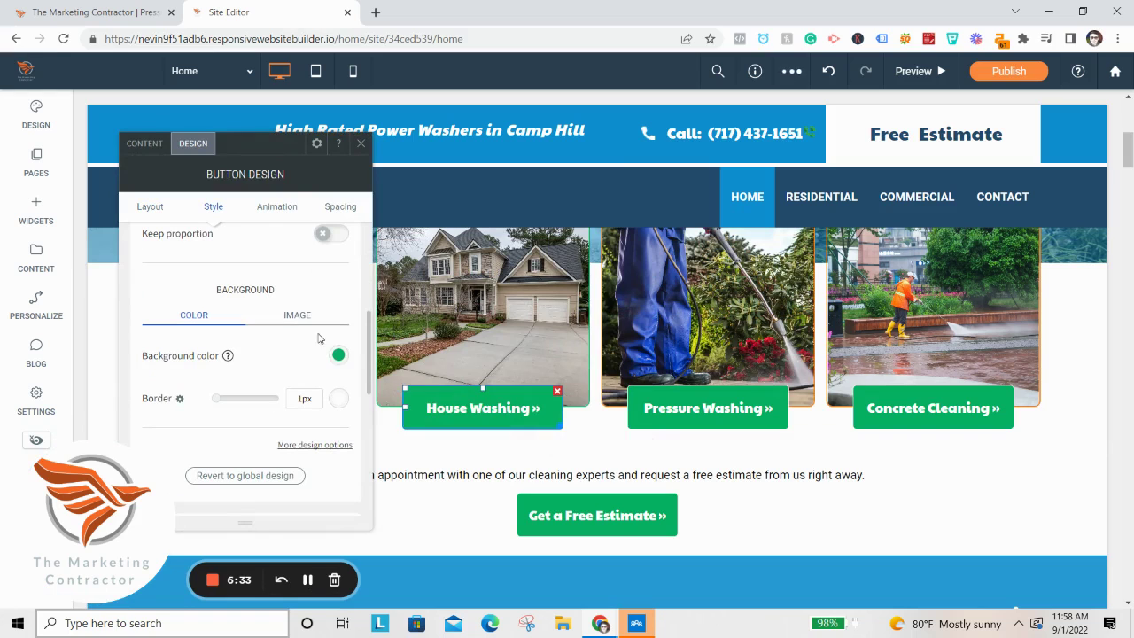
click(338, 357)
click(480, 316)
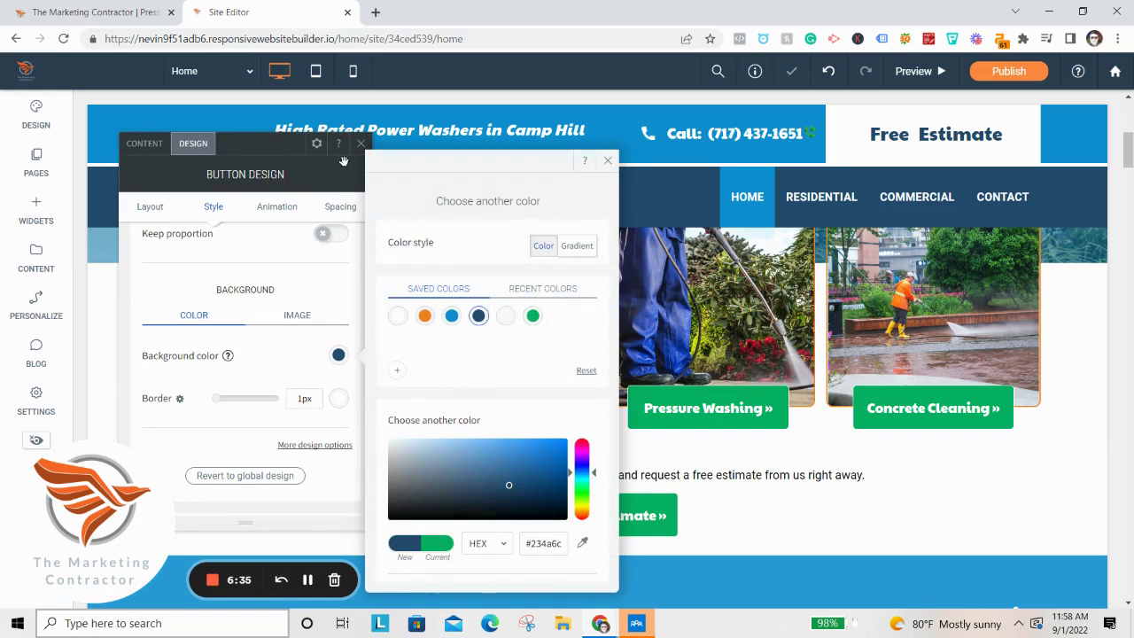
click(358, 143)
click(708, 407)
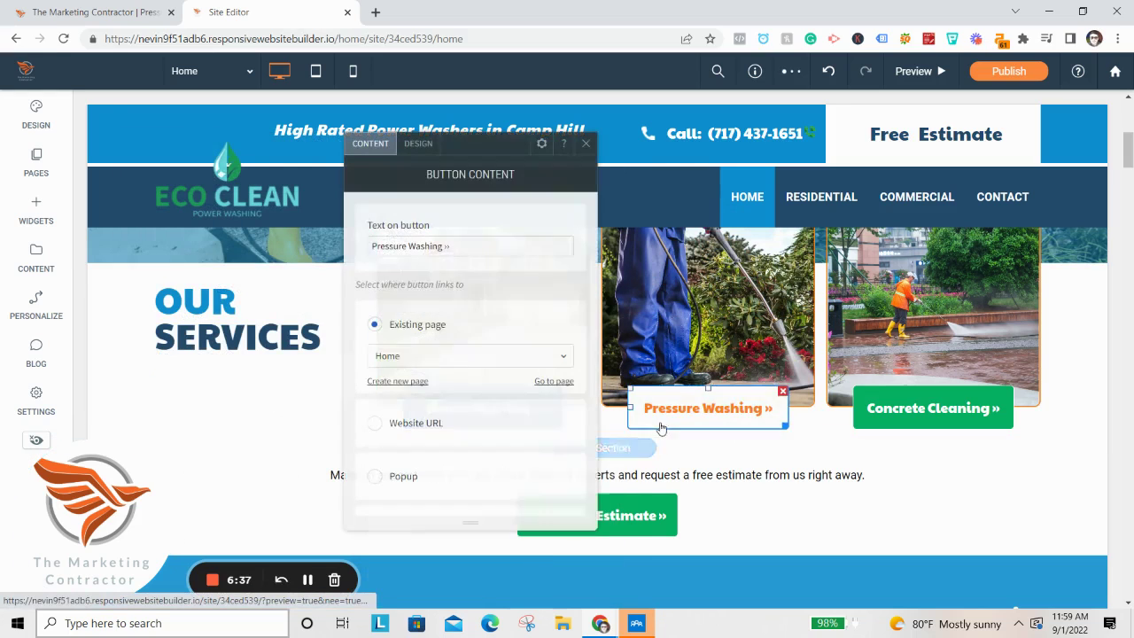
click(418, 144)
scroll(514, 337, down, 3)
click(563, 355)
click(704, 316)
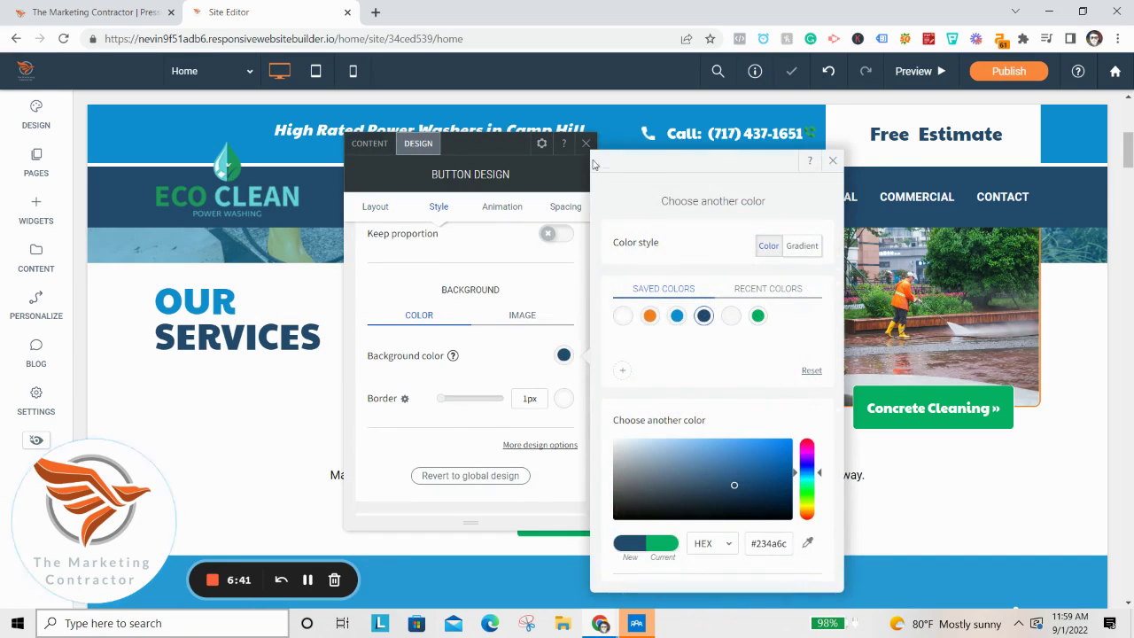
click(585, 143)
Set the Concrete Cleaning and Get a Free Estimate button backgrounds to navy #234a6c.
click(901, 414)
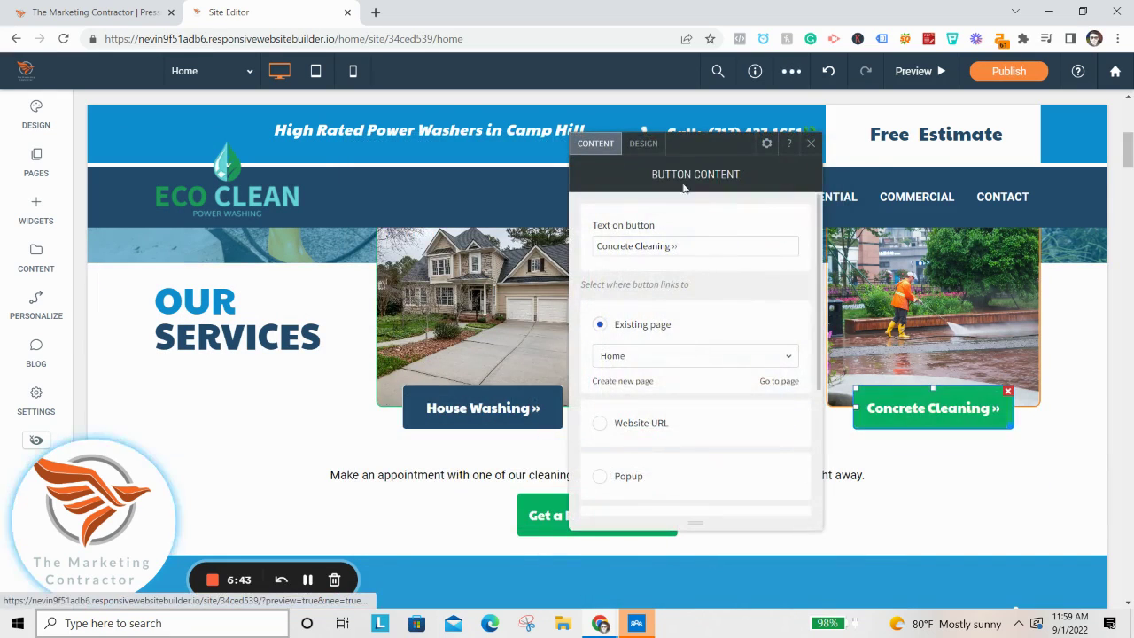
click(645, 145)
scroll(780, 378, down, 3)
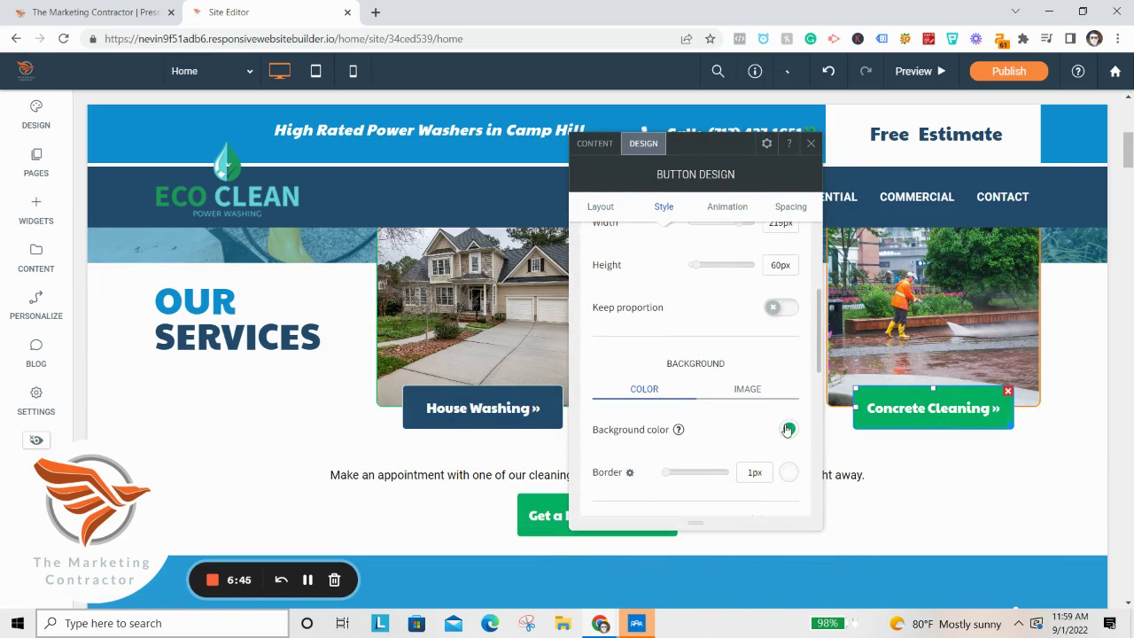
click(788, 430)
click(926, 317)
click(642, 517)
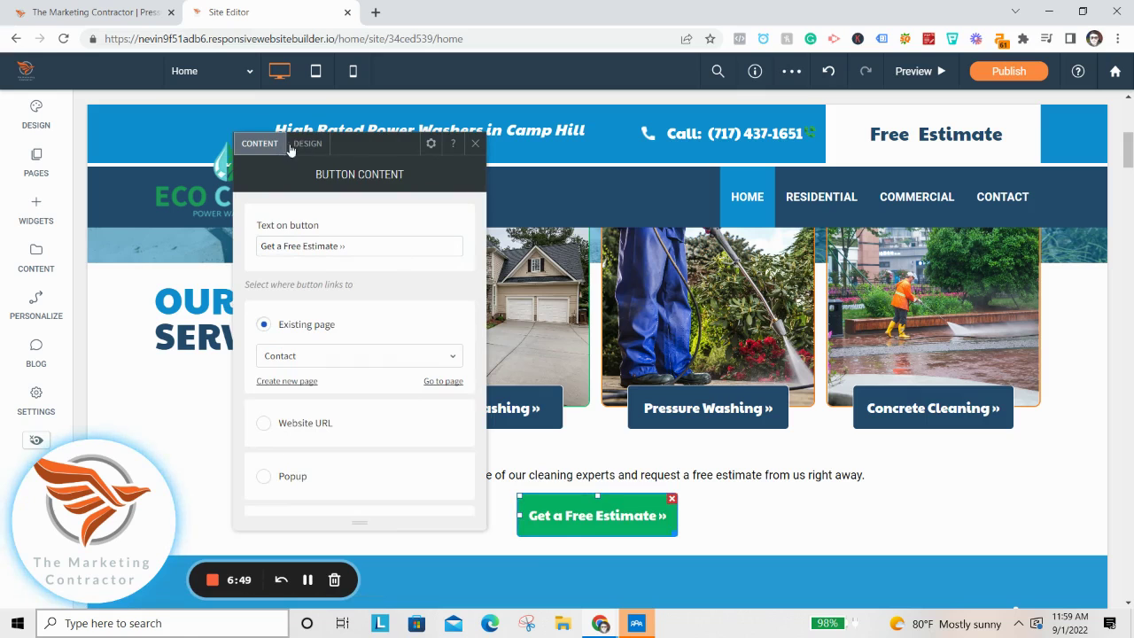
click(308, 144)
scroll(460, 414, down, 2)
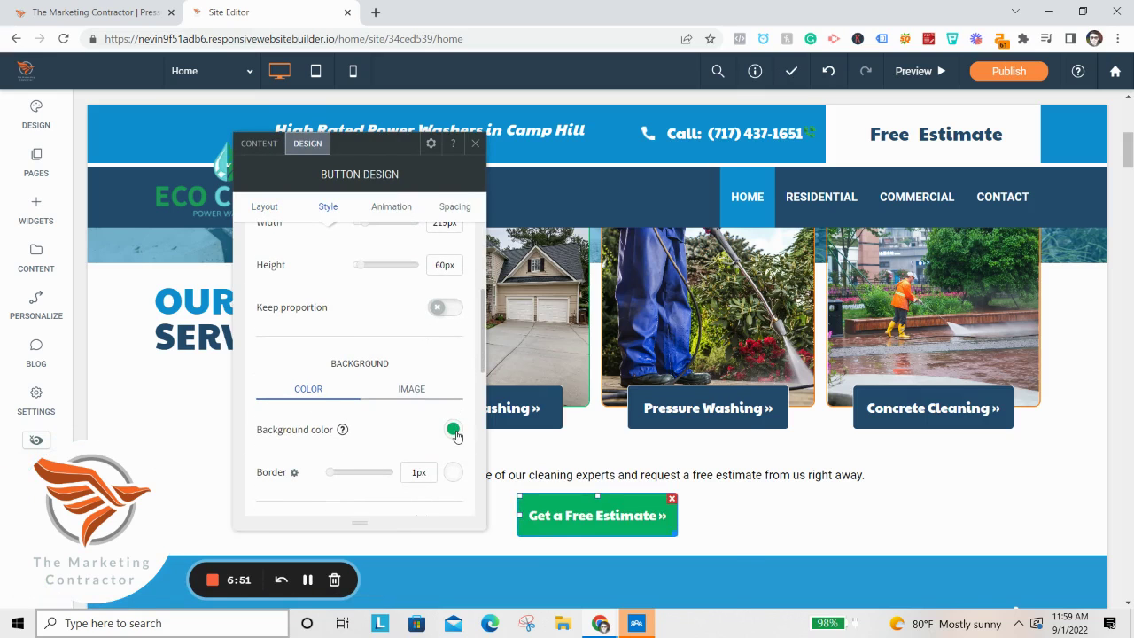
click(452, 430)
click(592, 315)
click(476, 142)
scroll(608, 287, down, 2)
scroll(608, 288, down, 5)
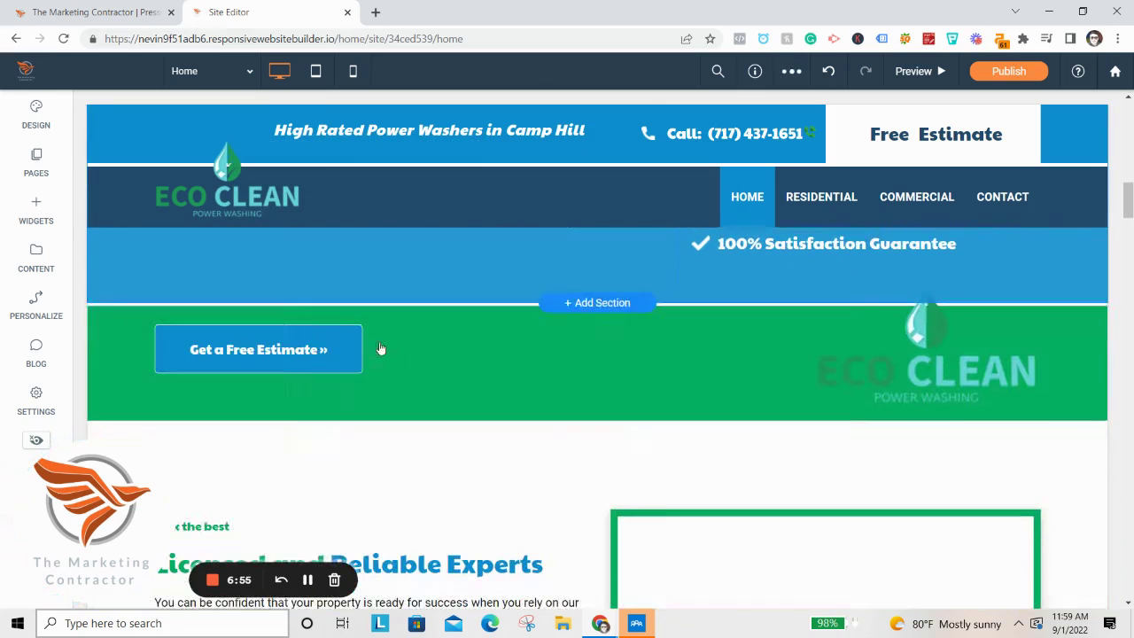
Change the green estimate row's background to the navy saved swatch.
click(110, 337)
scroll(307, 417, down, 2)
click(307, 407)
click(448, 317)
click(329, 142)
scroll(213, 292, down, 3)
Colour the words 'Licensed and' in the Licensed and Reliable Experts heading navy.
click(202, 277)
click(252, 268)
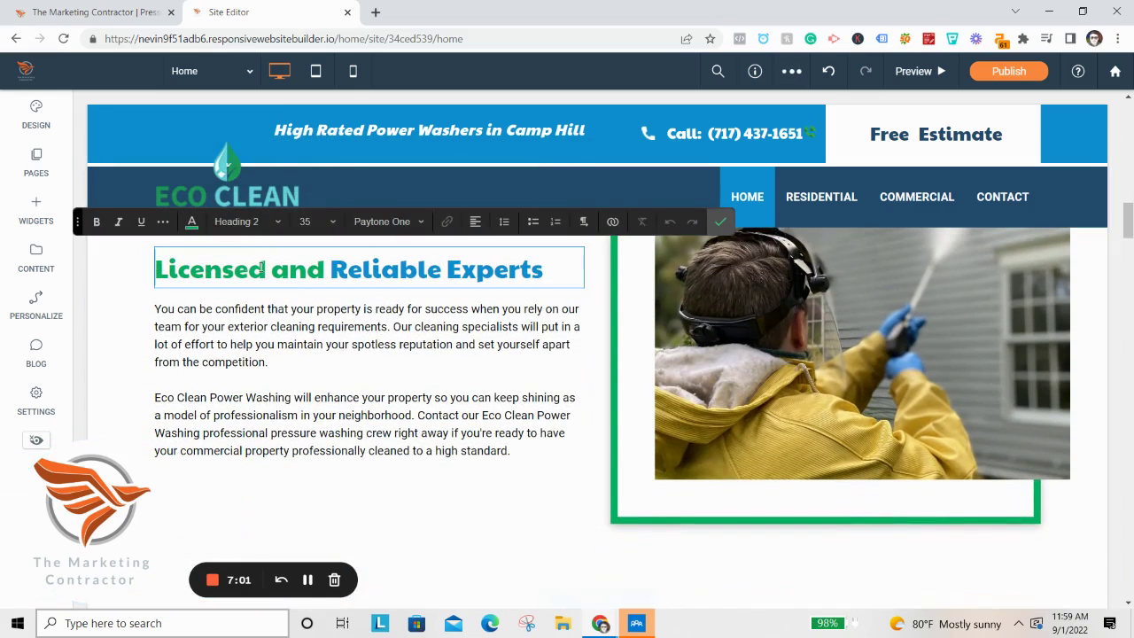
drag(320, 268, 128, 269)
click(192, 222)
click(281, 275)
click(720, 222)
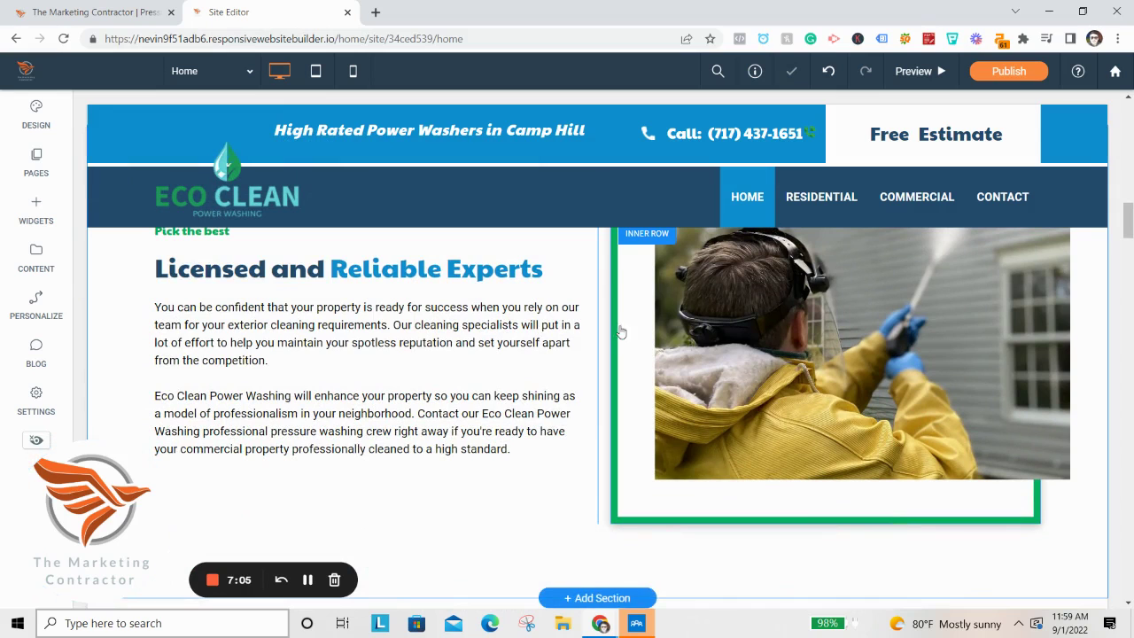
Set the image frame's border colour to navy.
click(616, 336)
click(422, 206)
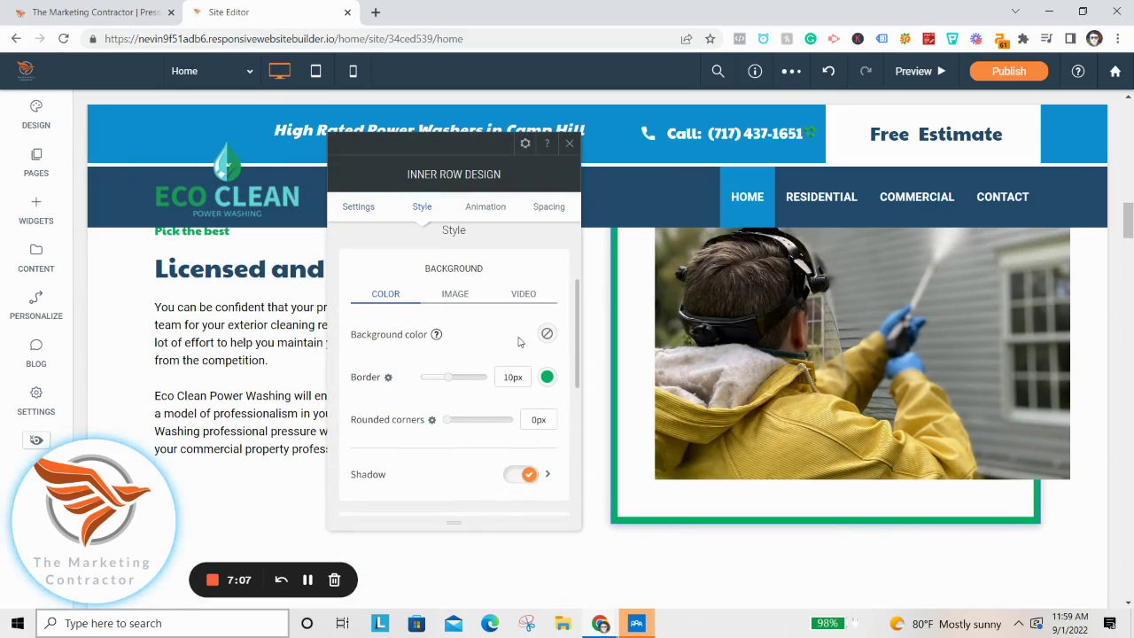
click(550, 376)
click(684, 271)
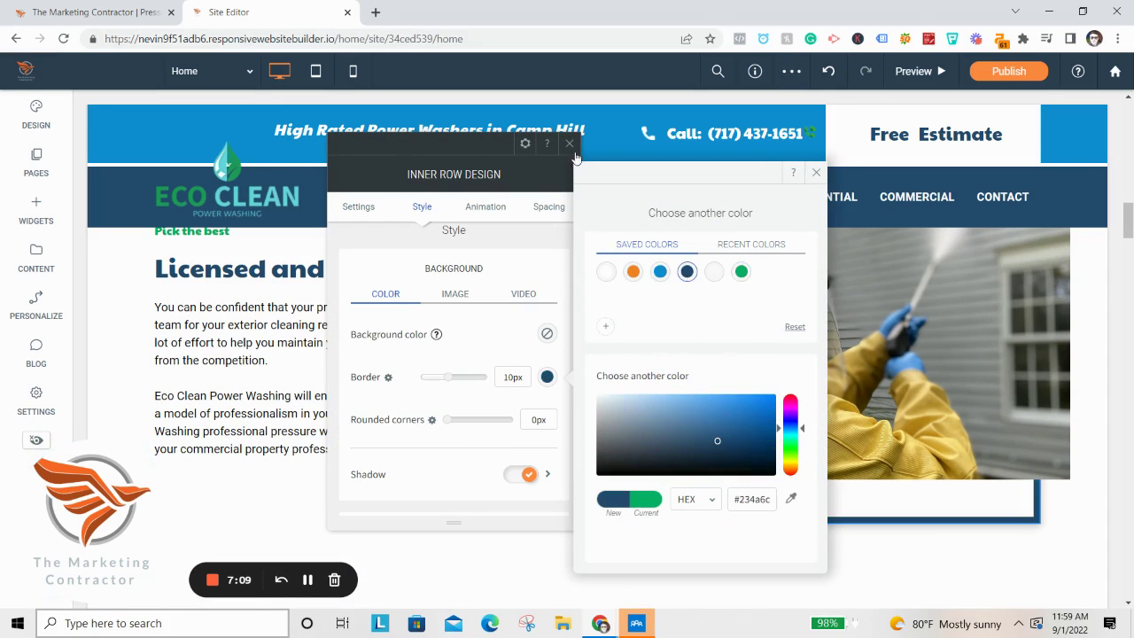
scroll(354, 372, up, 3)
scroll(266, 416, down, 2)
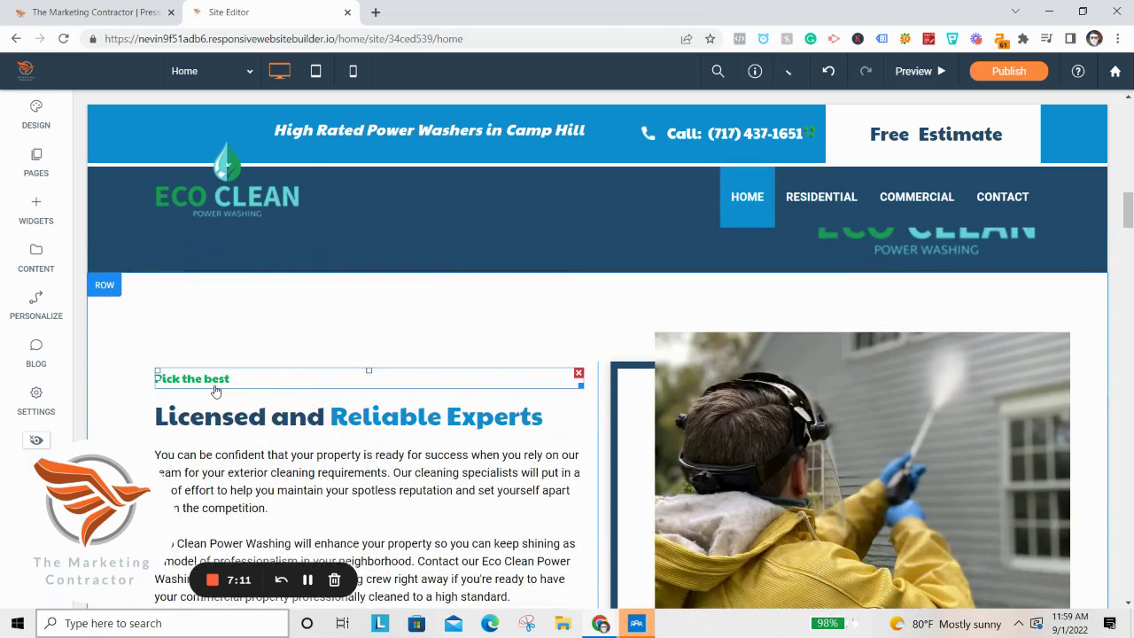
Colour the 'Pick the best' text navy.
double_click(215, 381)
click(203, 345)
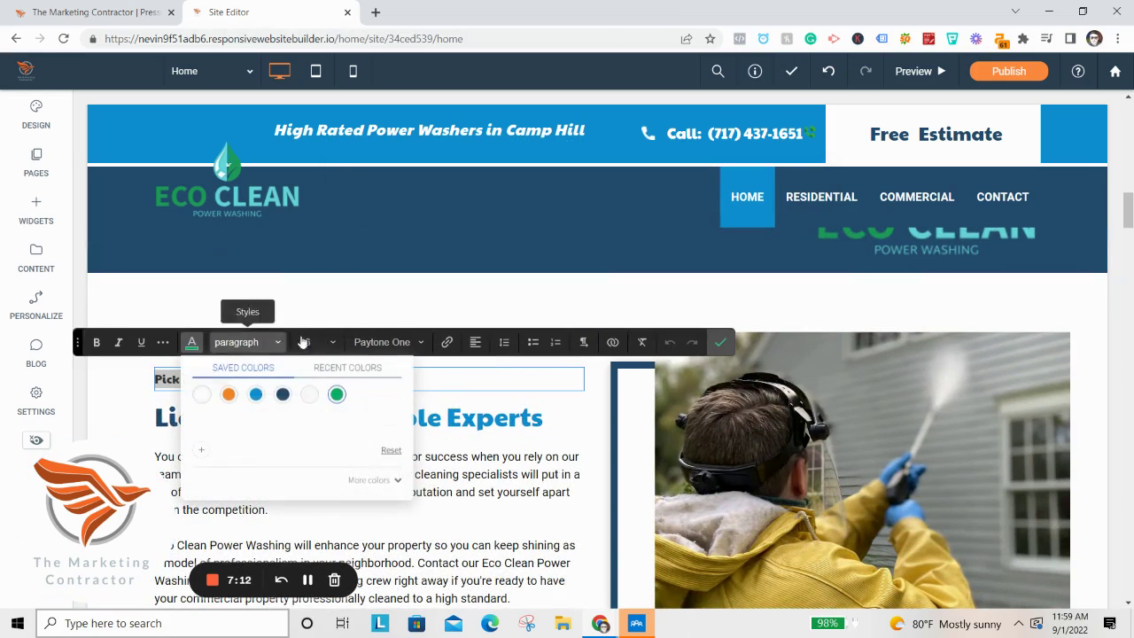
click(284, 395)
click(720, 343)
scroll(523, 483, down, 5)
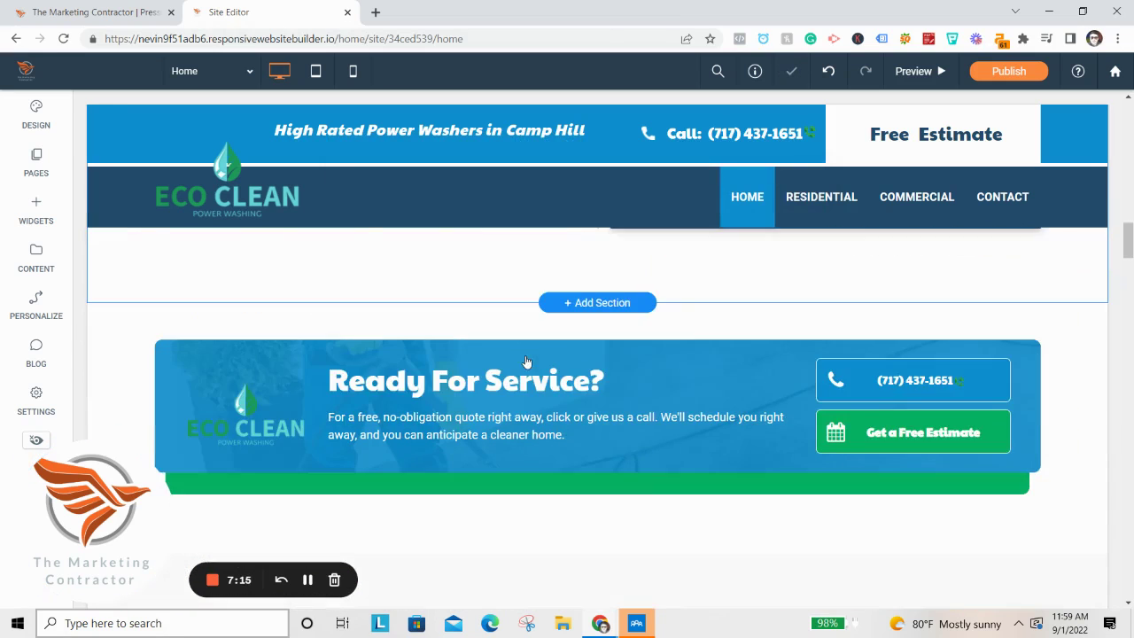
Make the green strip behind Ready For Service navy.
click(405, 415)
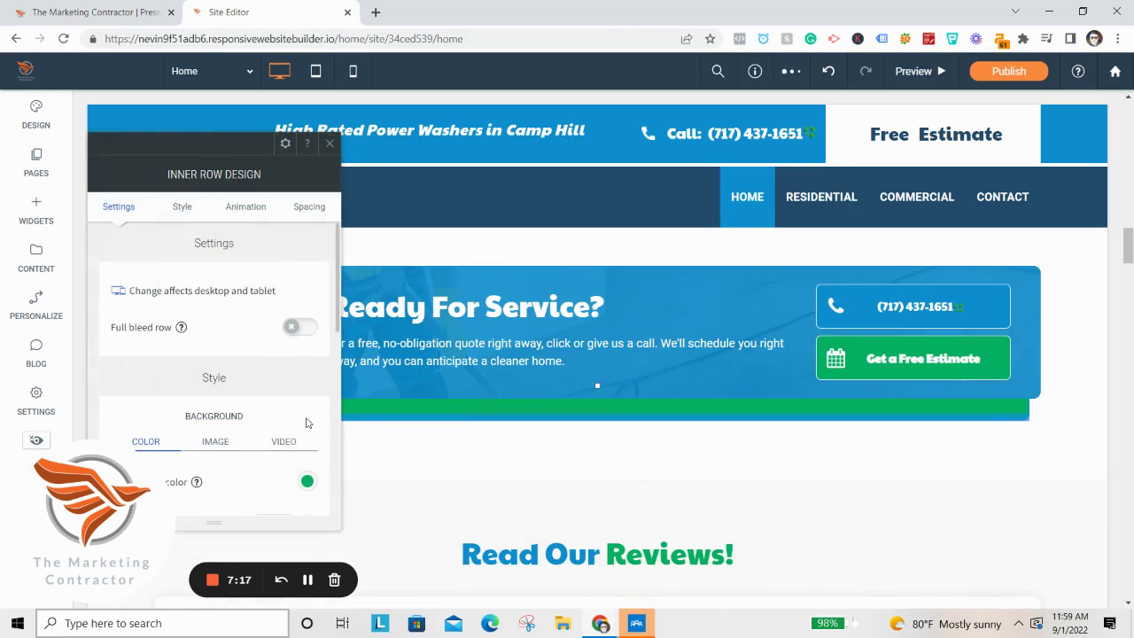
click(307, 482)
click(447, 316)
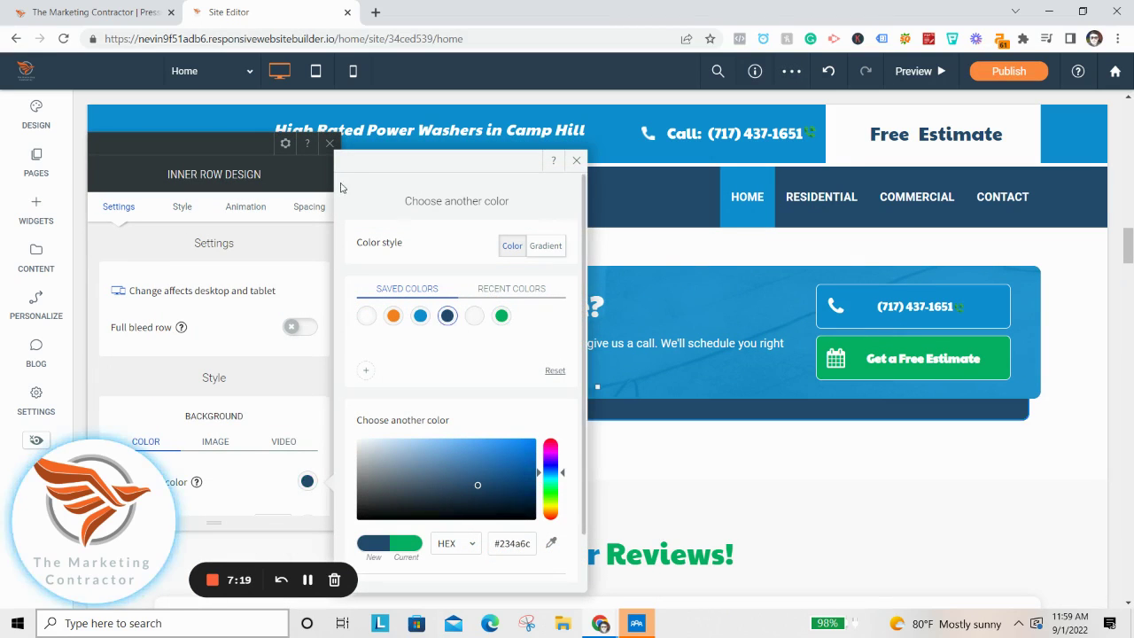
click(329, 143)
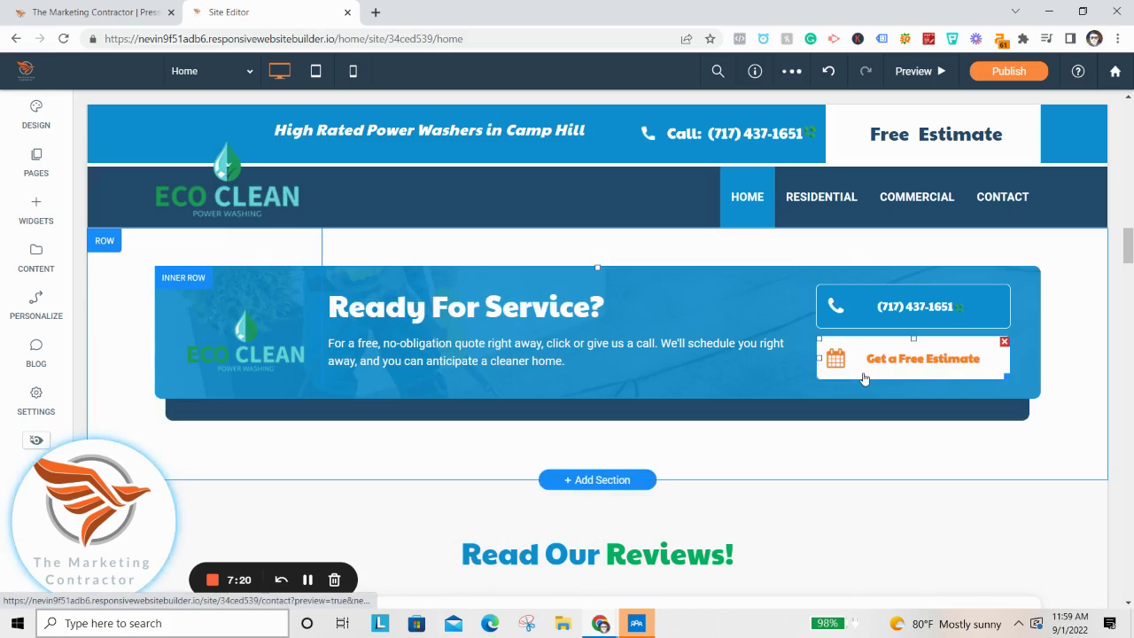
Set the Get a Free Estimate button background to navy.
click(864, 379)
click(607, 143)
scroll(660, 354, down, 2)
click(752, 354)
click(892, 317)
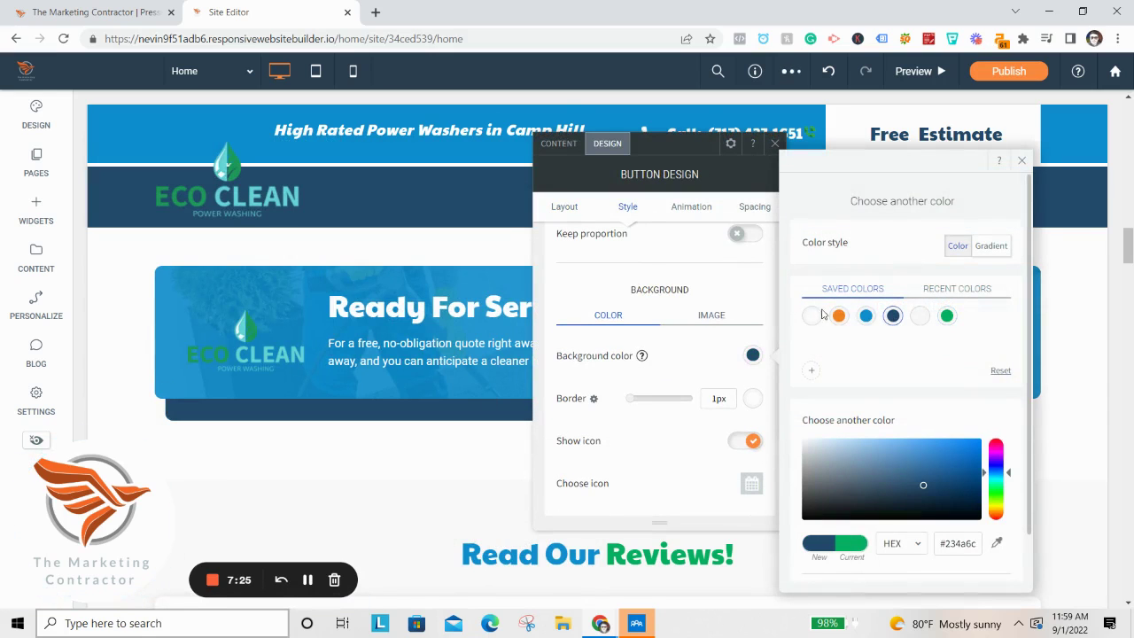
click(777, 145)
scroll(620, 426, down, 2)
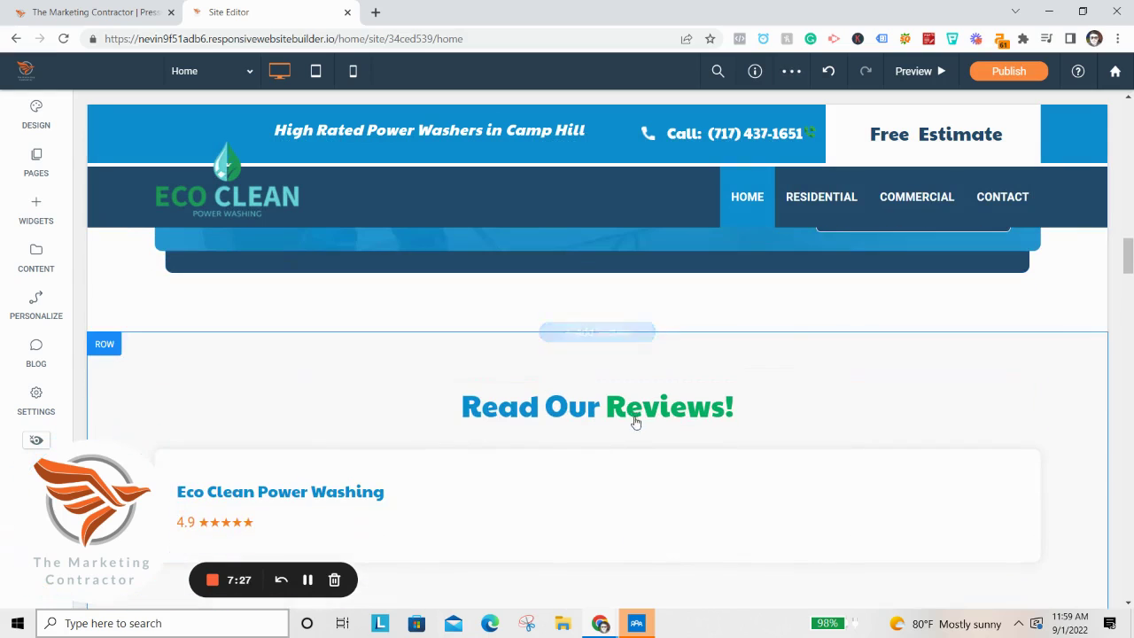
Apply the chosen text colour to the word 'Reviews!' in the heading.
double_click(651, 405)
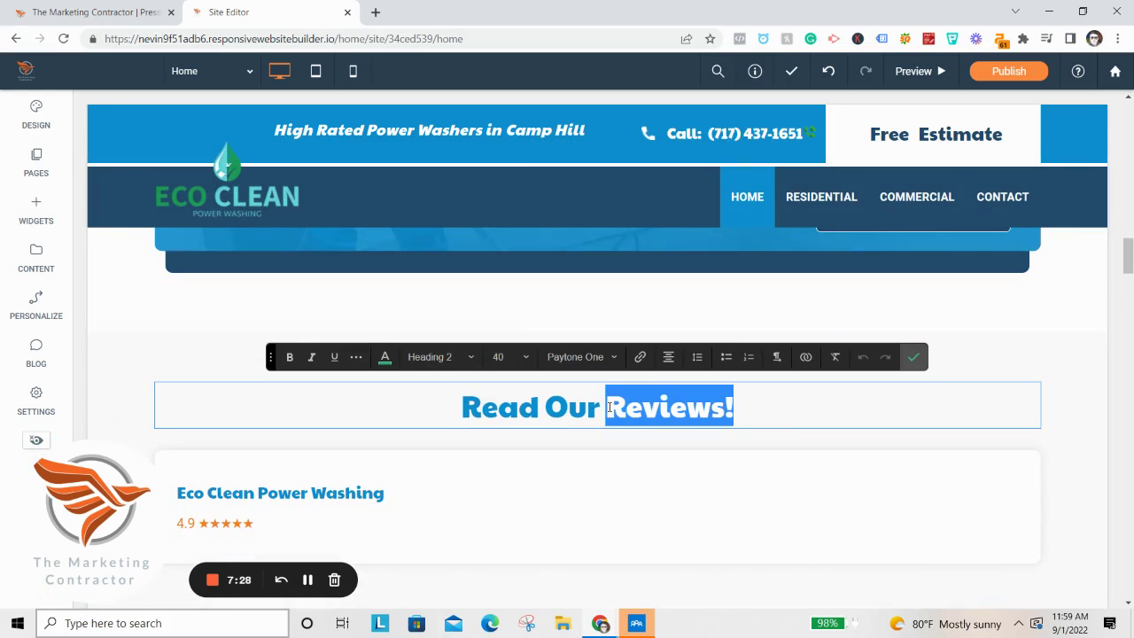
click(385, 357)
click(840, 396)
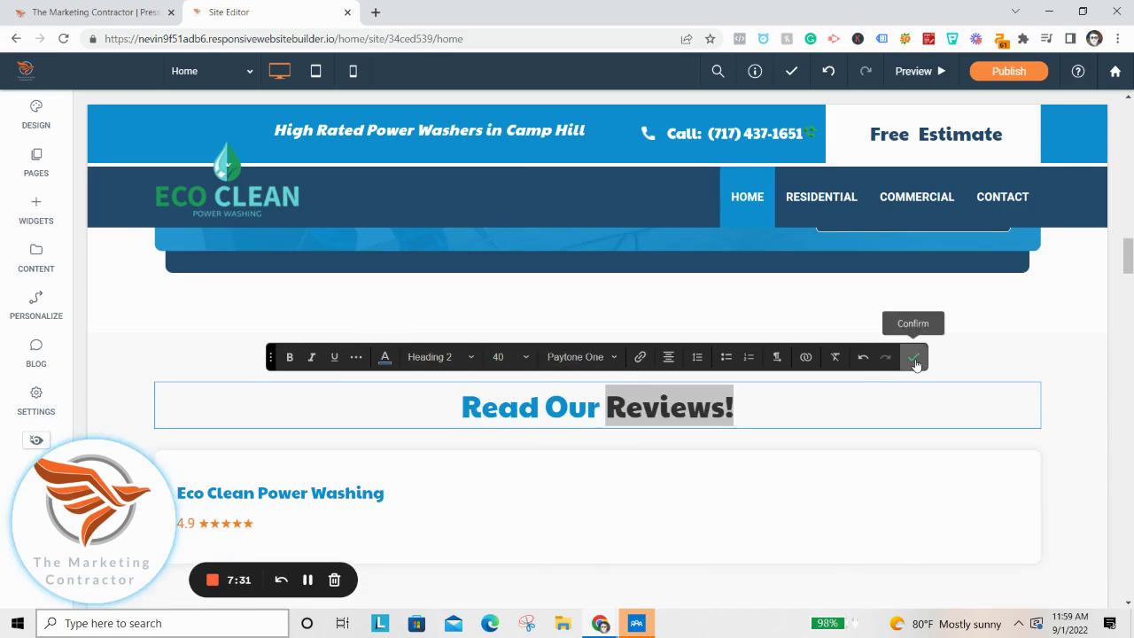
click(914, 358)
scroll(736, 387, down, 5)
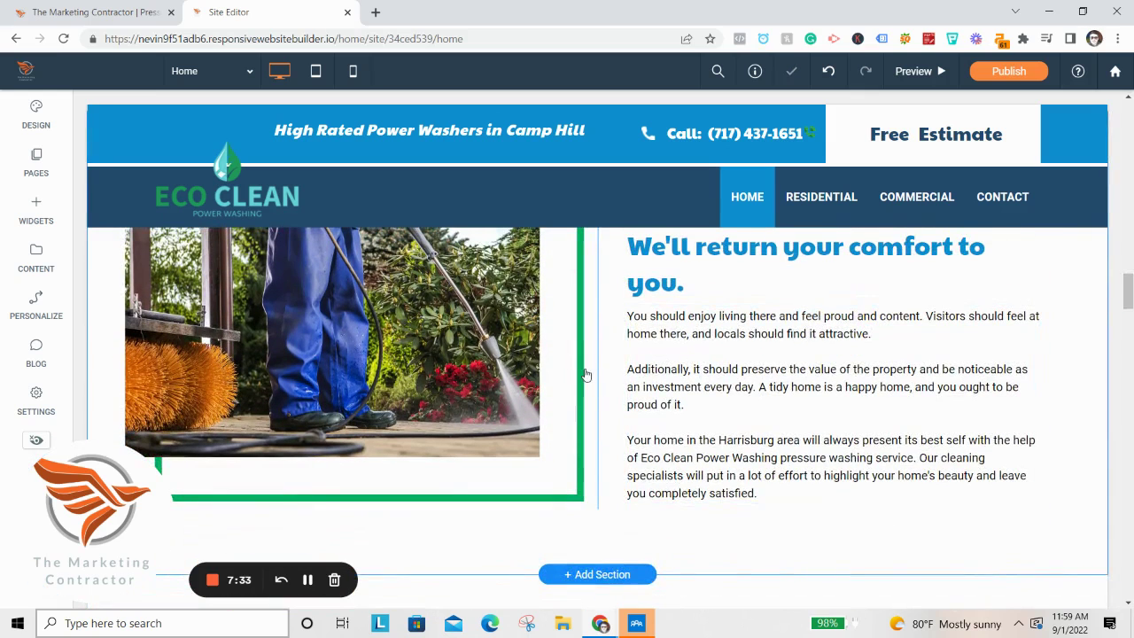
Set the first comfort section's image border colour to navy.
click(585, 381)
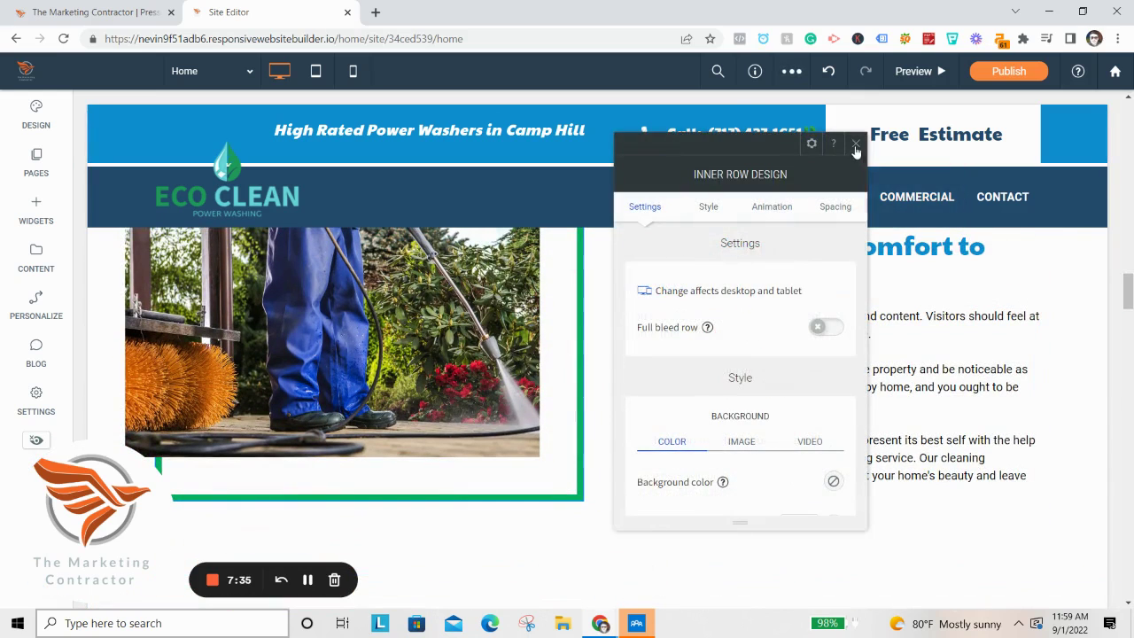
click(856, 148)
click(578, 391)
click(707, 207)
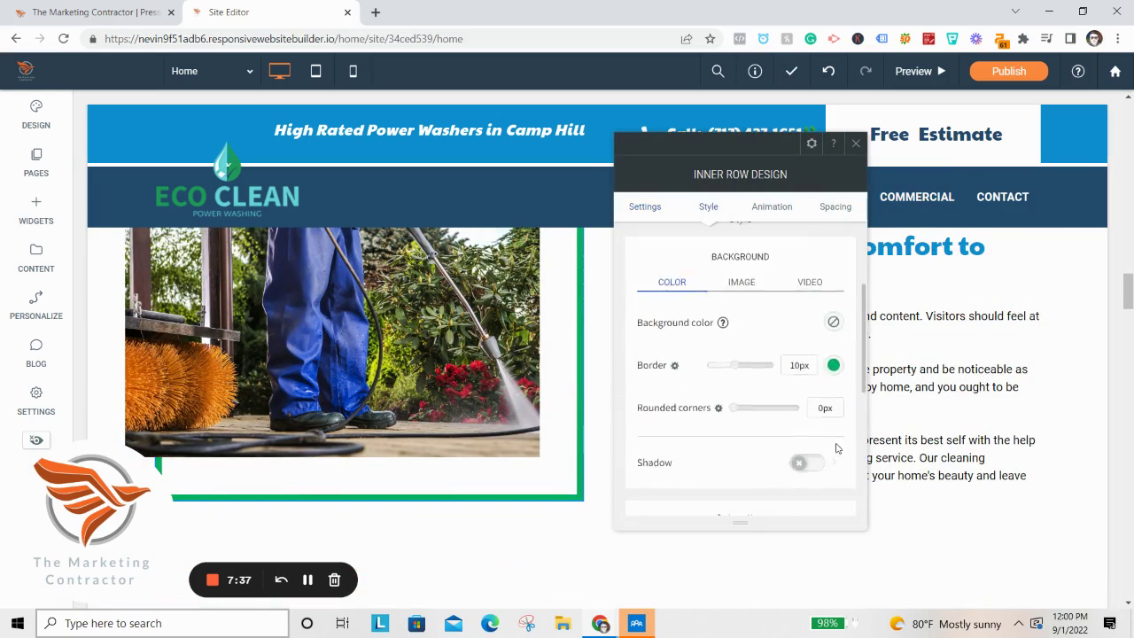
click(833, 303)
click(973, 265)
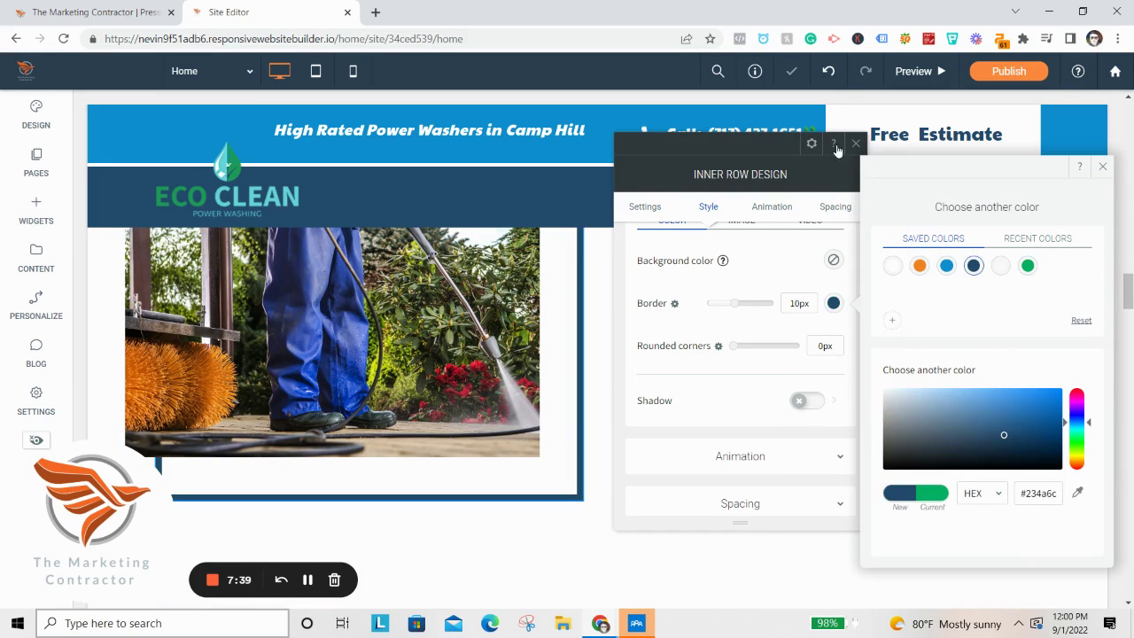
click(856, 143)
scroll(780, 355, up, 1)
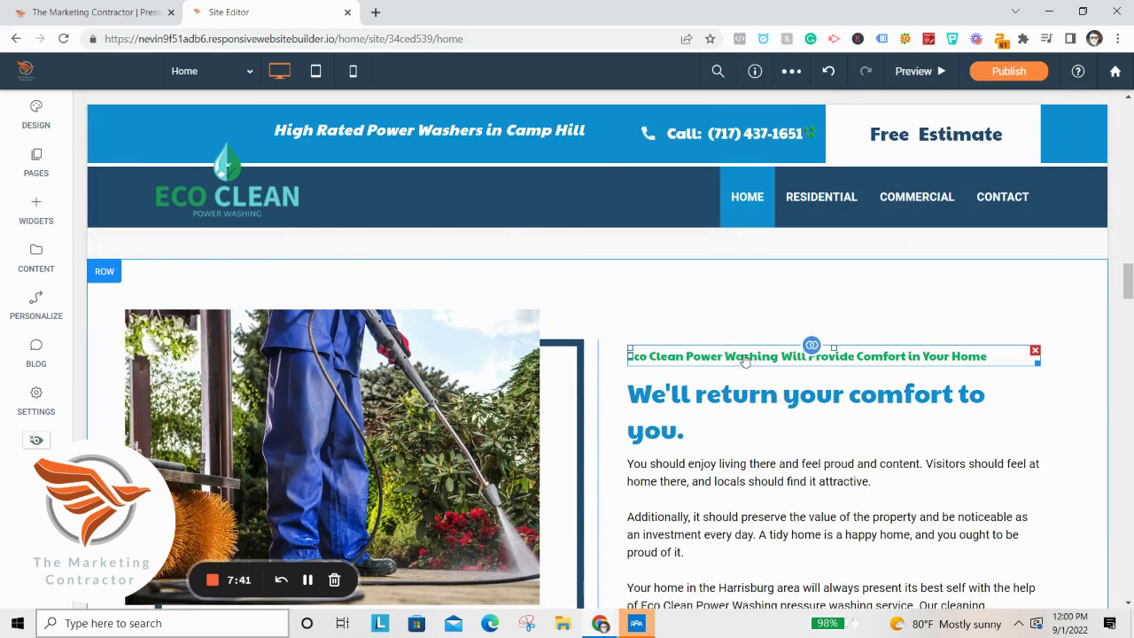
Select the whole small subheading line and make it navy.
click(775, 363)
right_click(822, 357)
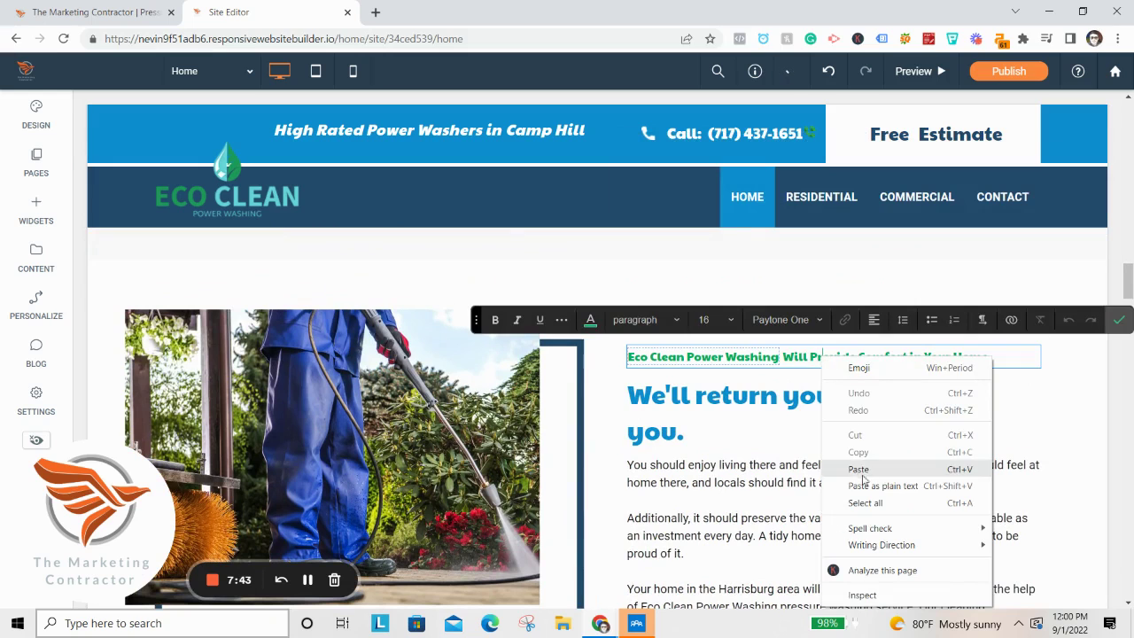
click(865, 502)
click(590, 319)
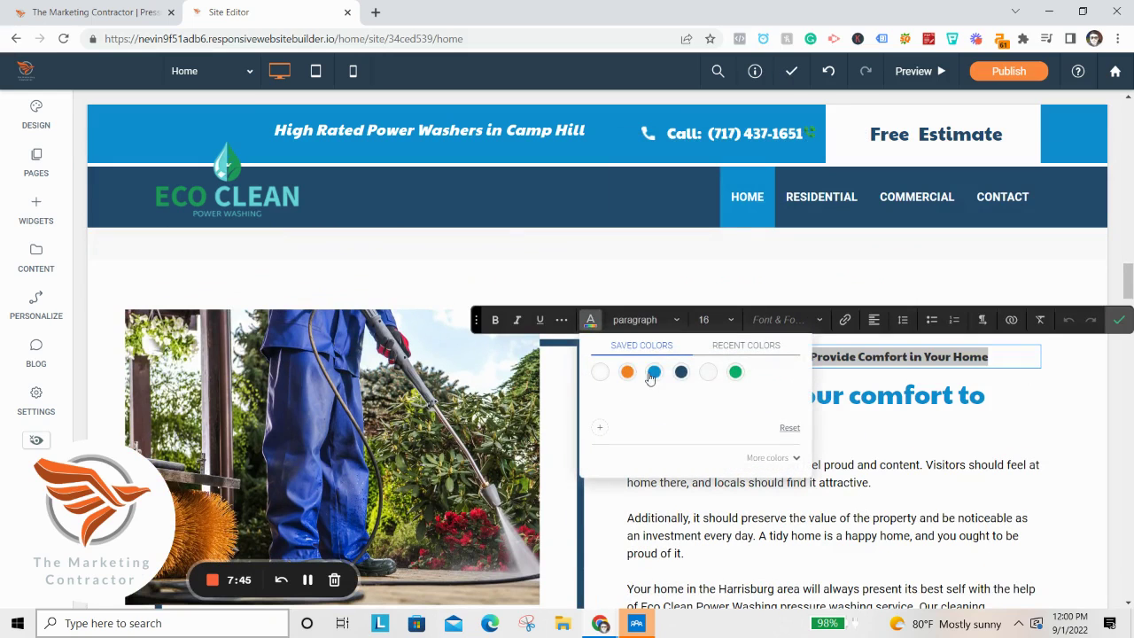
click(680, 372)
click(1119, 319)
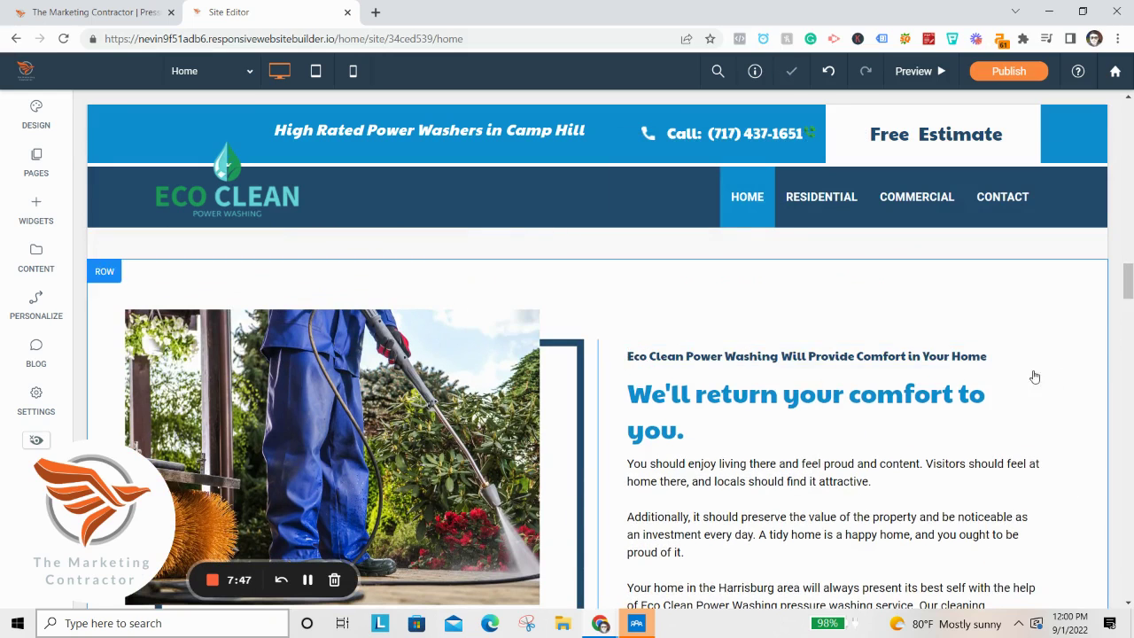
scroll(1058, 375, down, 6)
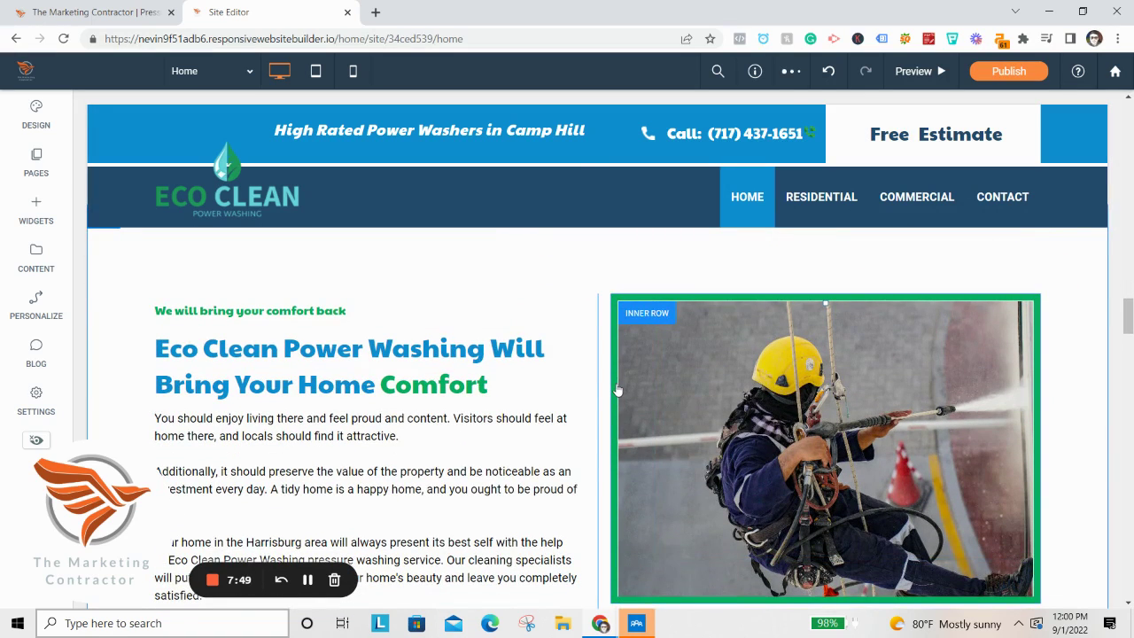
Change the next image row's border colour to navy.
click(617, 389)
scroll(556, 292, down, 3)
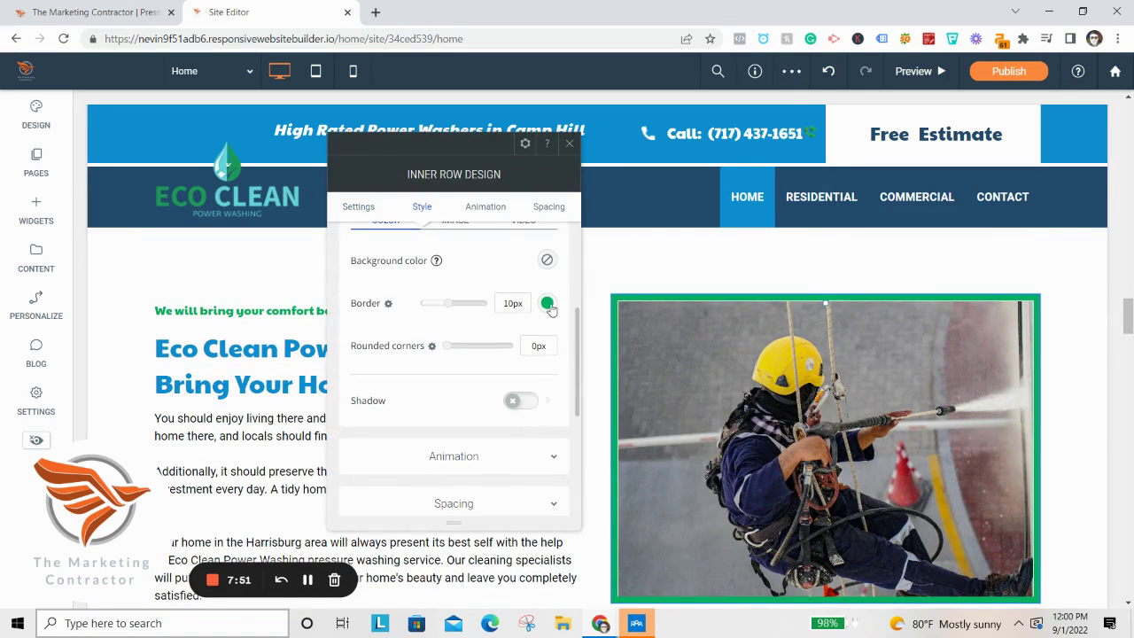
click(549, 303)
click(687, 267)
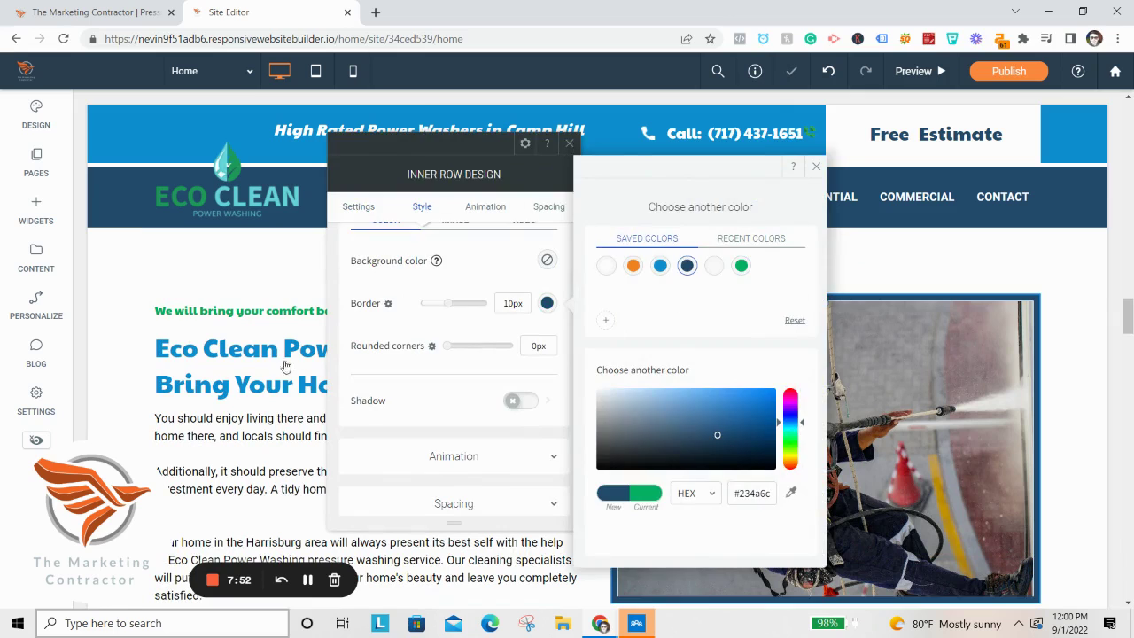
click(307, 357)
Colour the 'We will bring your comfort back' line and the word Comfort navy.
double_click(238, 314)
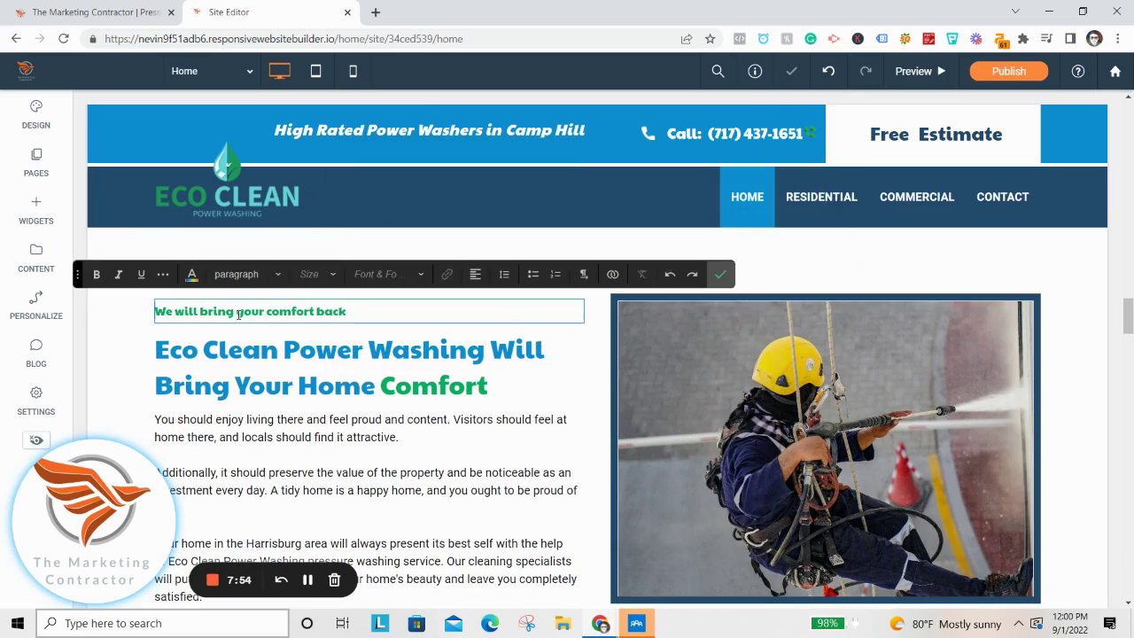
click(191, 276)
click(283, 331)
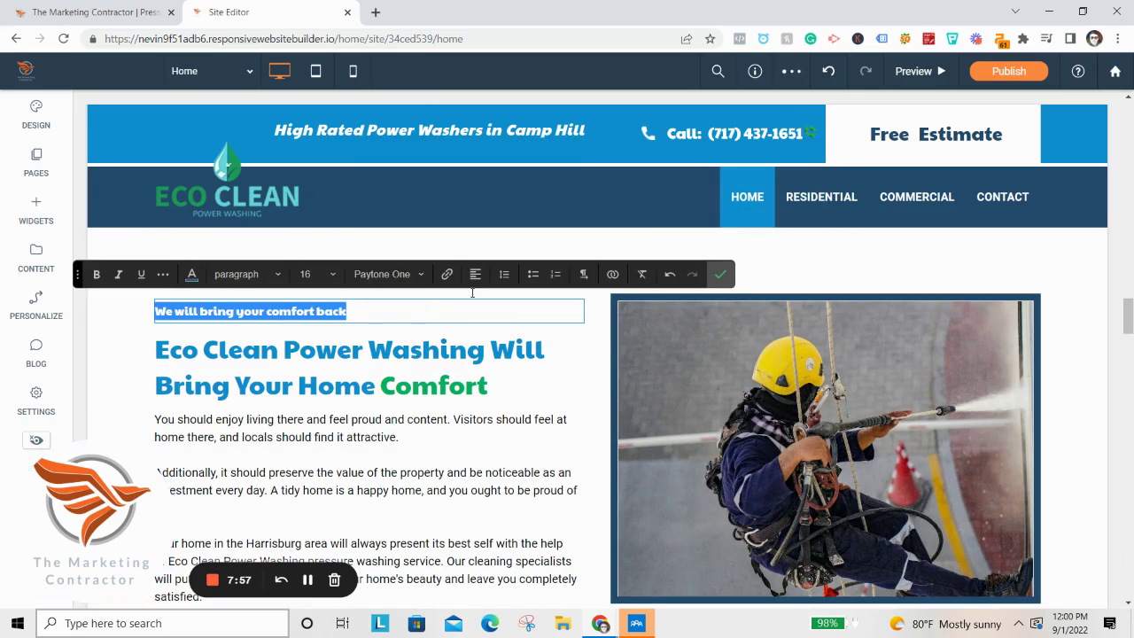
click(712, 279)
click(414, 393)
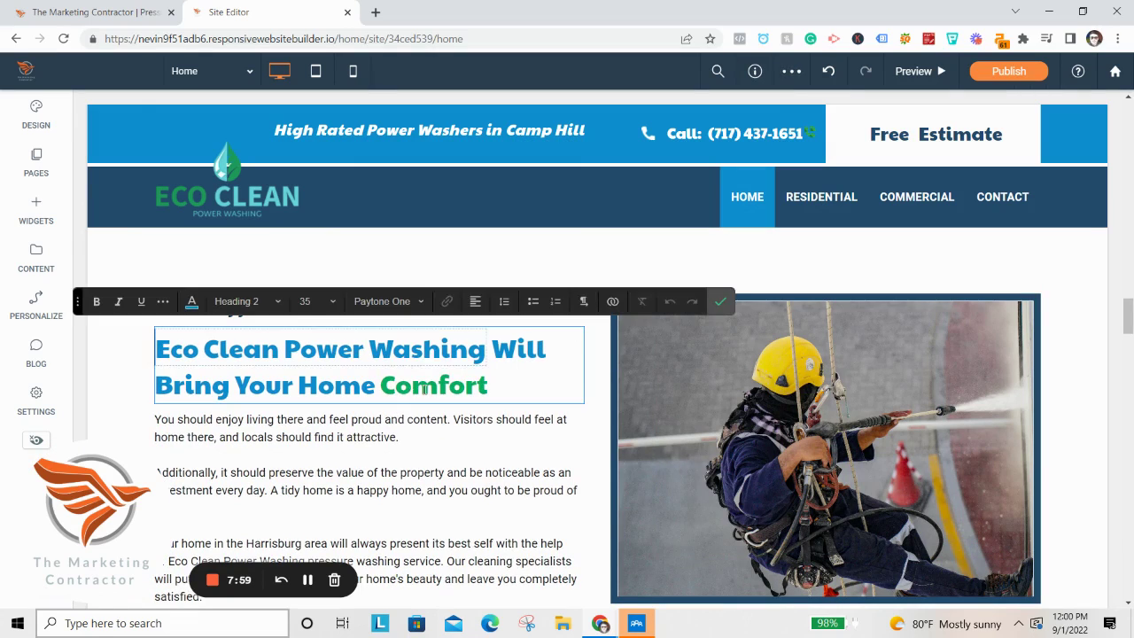
click(192, 301)
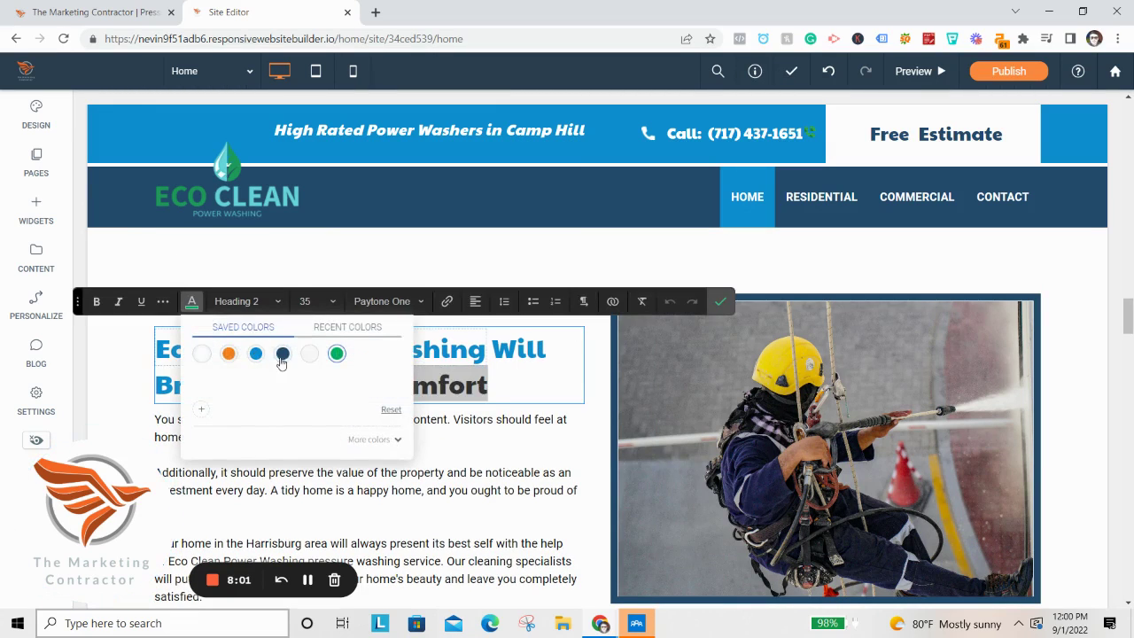
click(282, 357)
click(715, 304)
scroll(536, 385, down, 10)
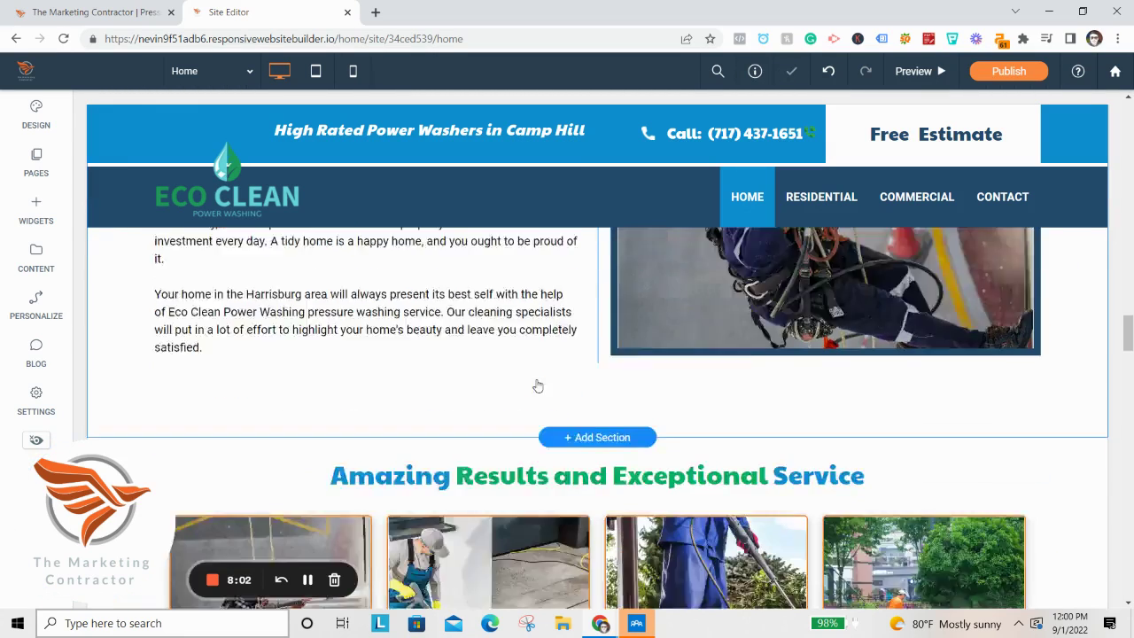
scroll(664, 399, down, 5)
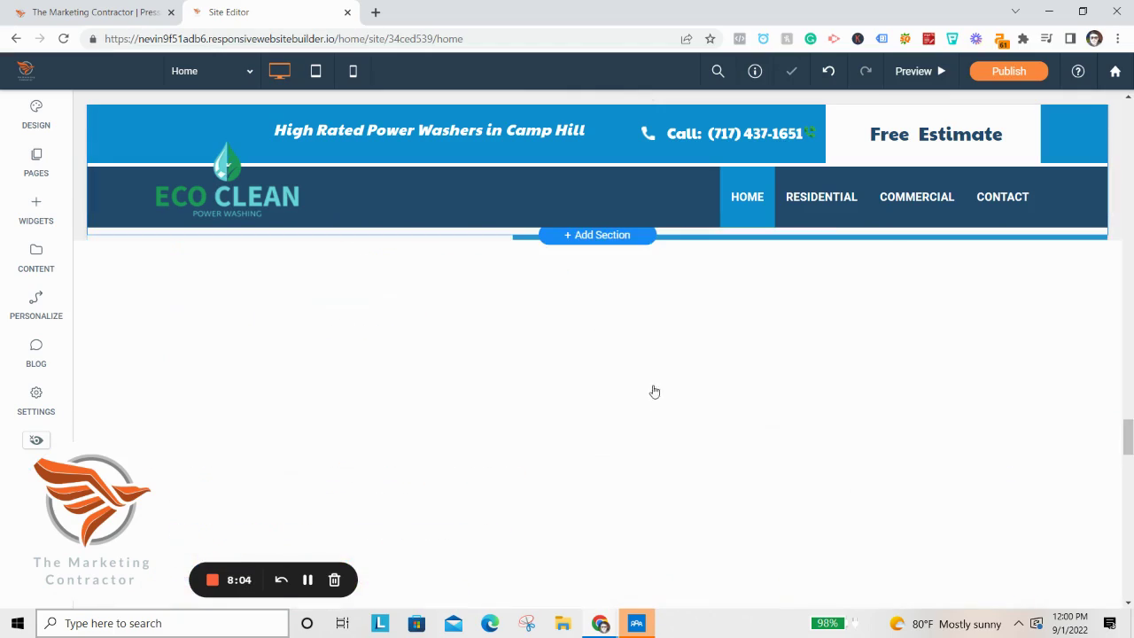
scroll(735, 380, down, 8)
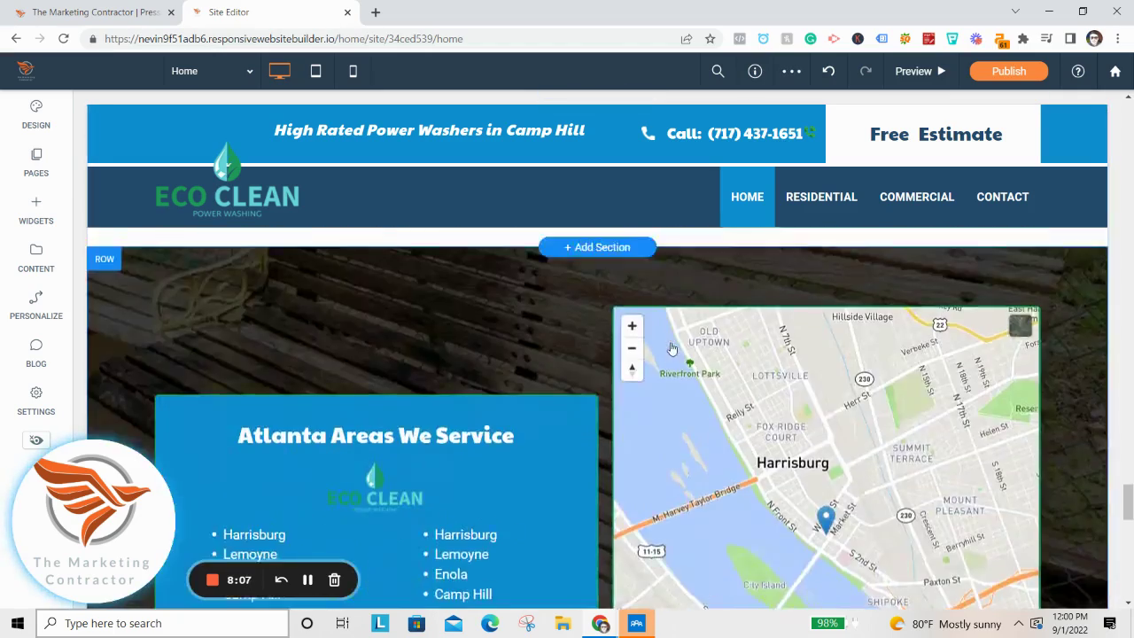
scroll(732, 381, down, 10)
scroll(620, 390, up, 10)
scroll(613, 395, down, 4)
scroll(607, 392, up, 12)
scroll(602, 390, down, 3)
scroll(715, 421, up, 3)
scroll(716, 420, up, 4)
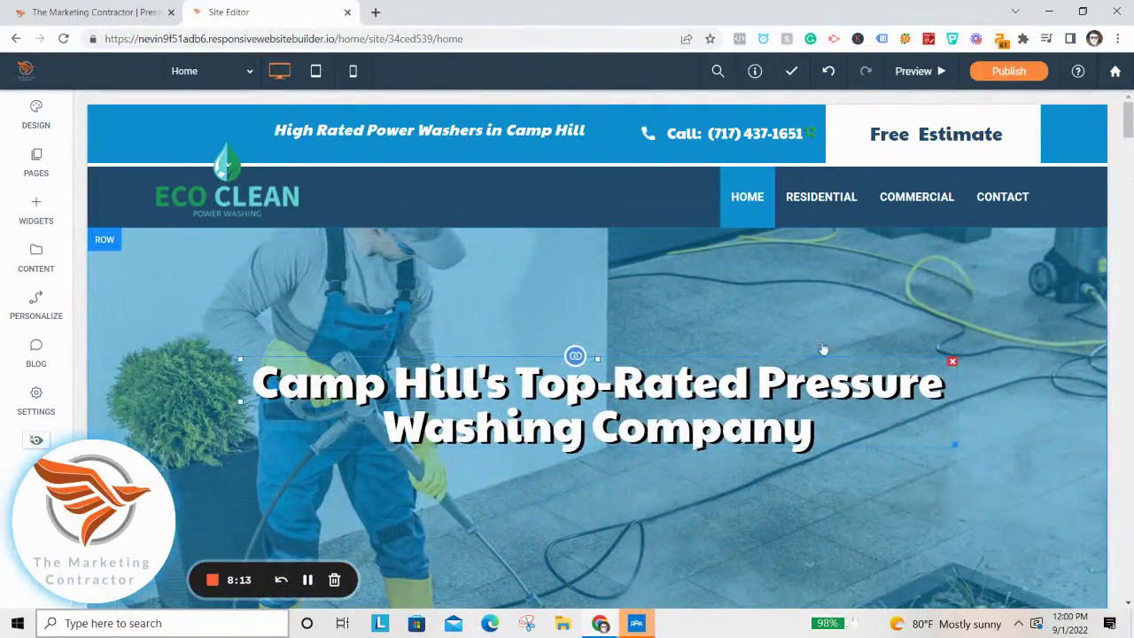
scroll(974, 284, down, 3)
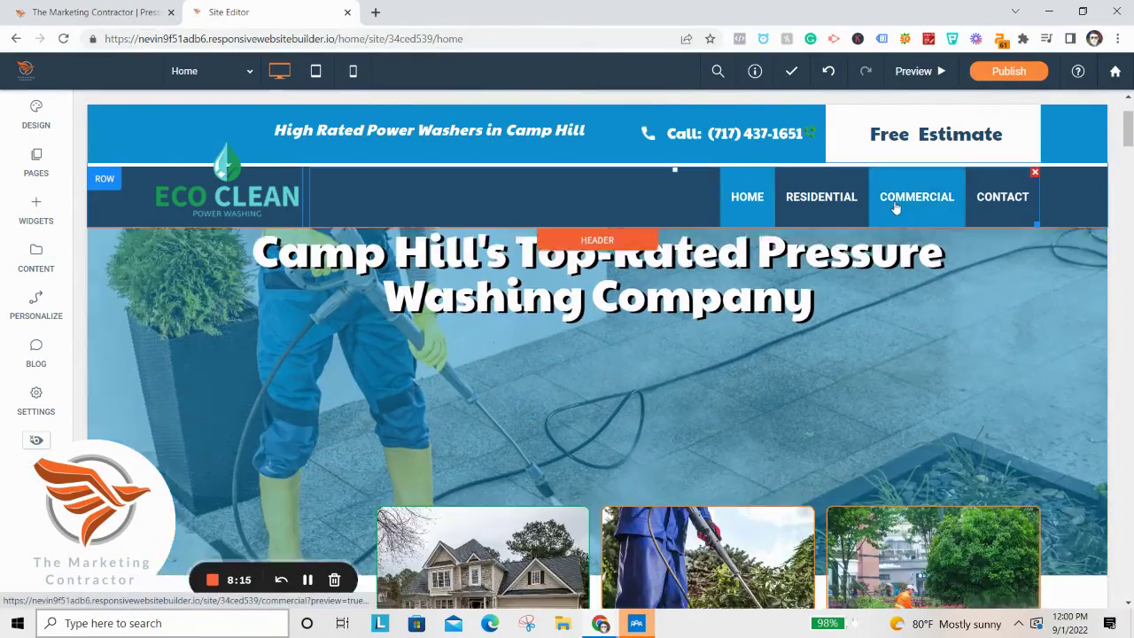
scroll(989, 307, down, 10)
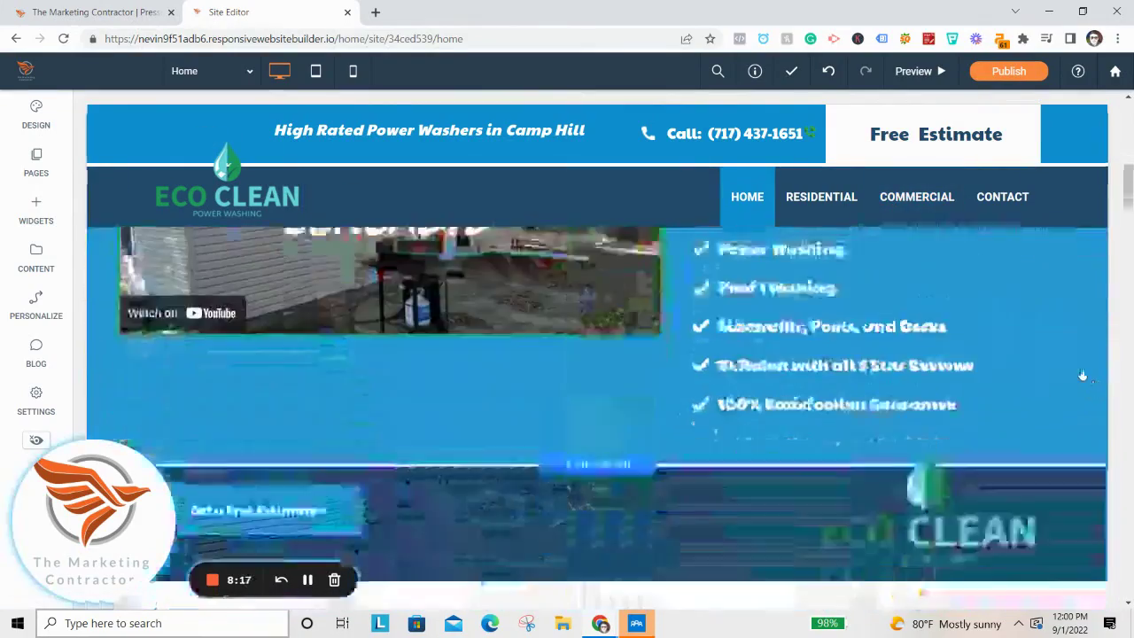
scroll(1063, 350, down, 10)
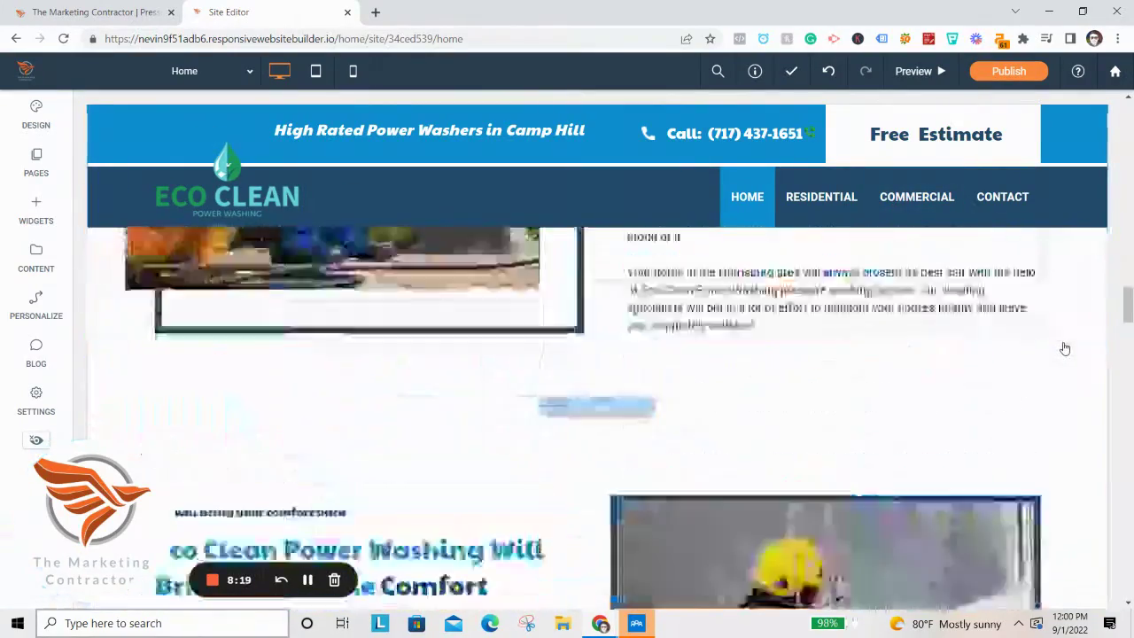
scroll(1059, 328, down, 5)
scroll(708, 378, up, 6)
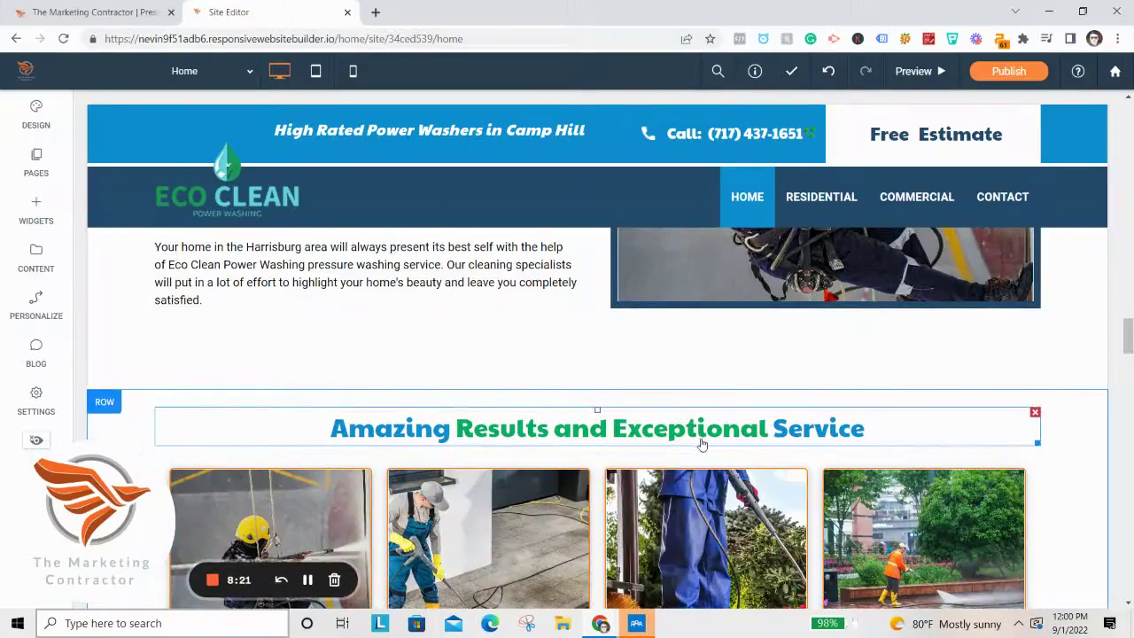
Select 'Results and Exceptional' in the Amazing Results heading and apply navy #234a6c.
click(766, 428)
key(ctrl+shift+Left)
key(ctrl+shift+Left)
drag(768, 429, 457, 435)
click(386, 385)
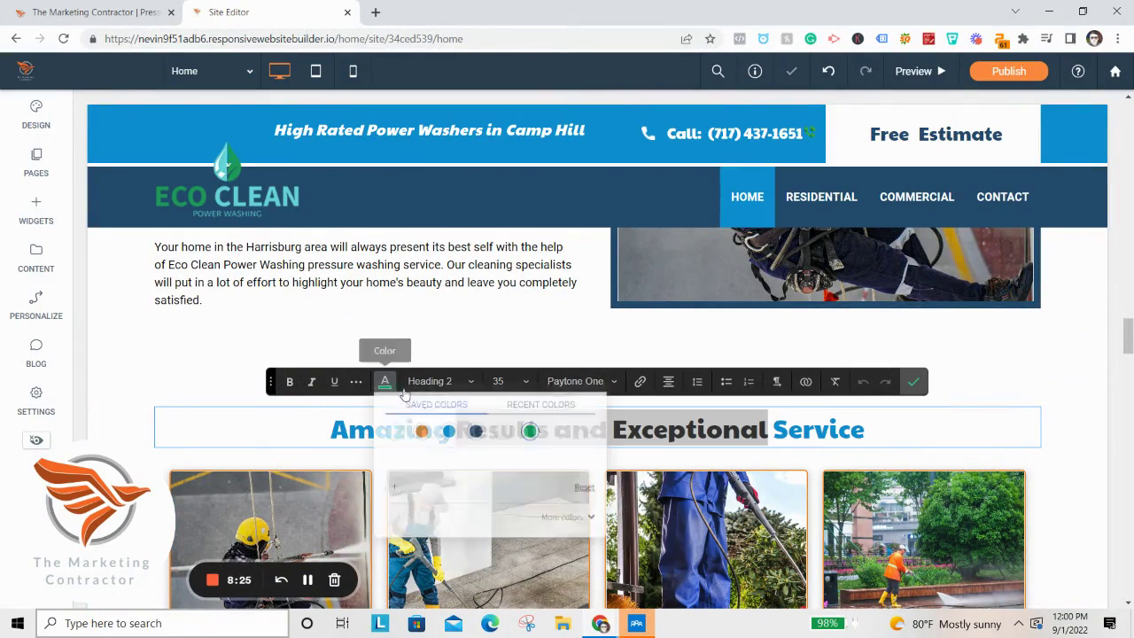
click(467, 434)
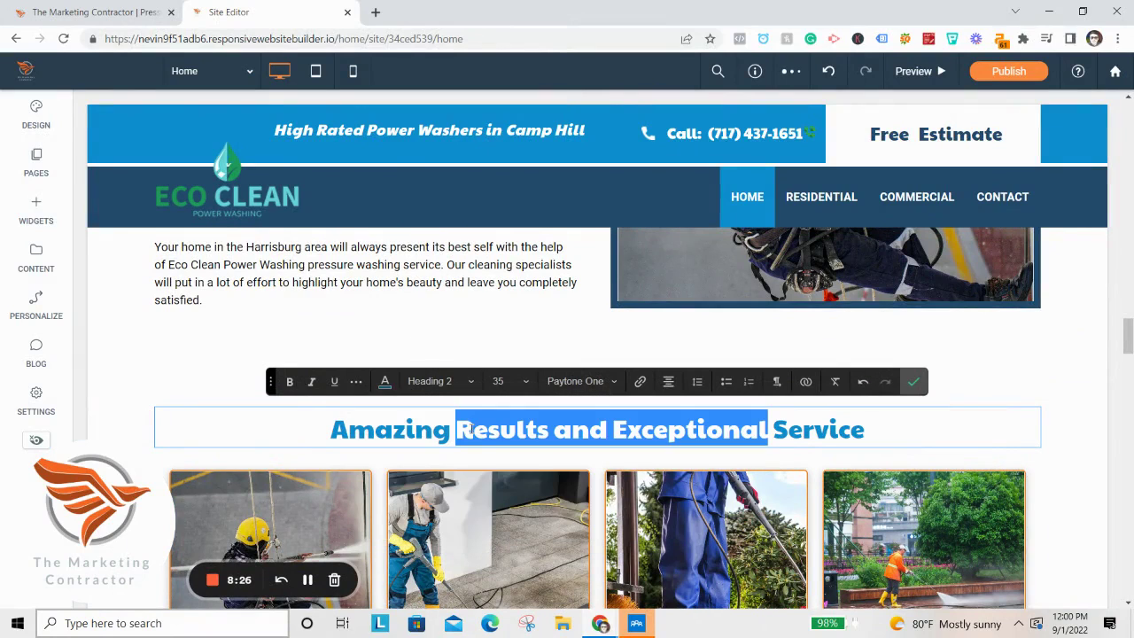
click(387, 382)
click(577, 519)
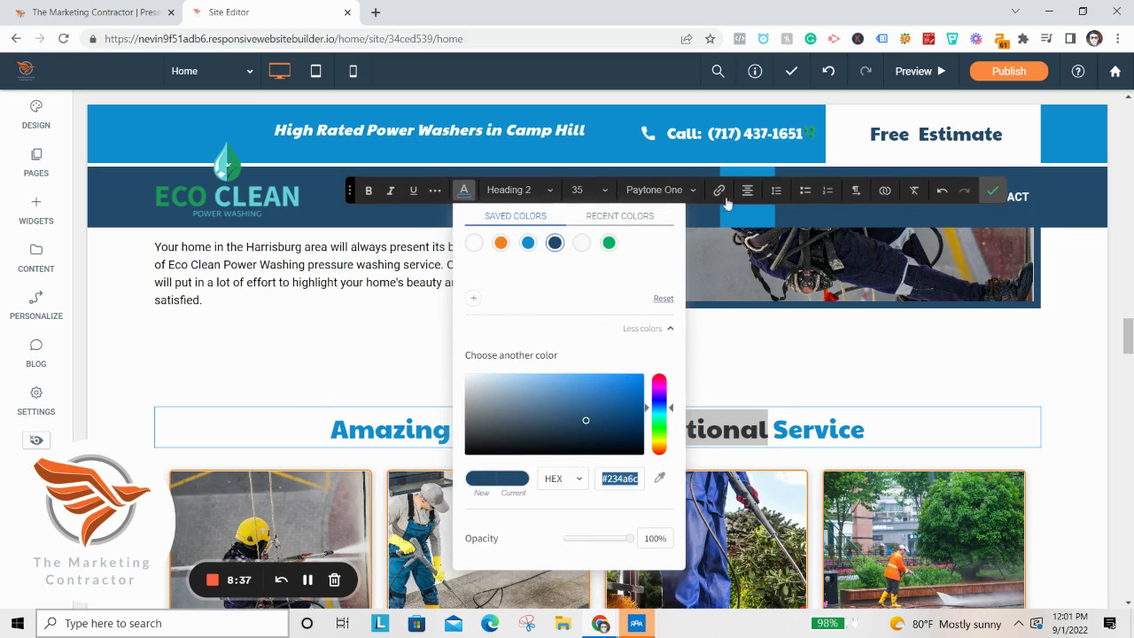
click(992, 190)
scroll(599, 377, down, 3)
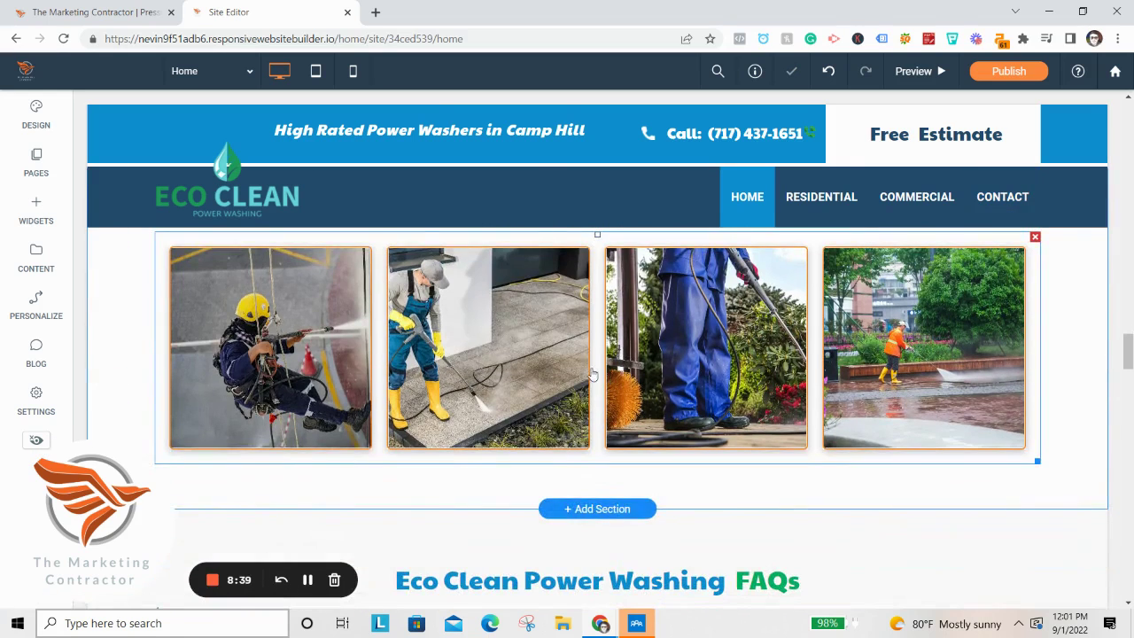
In the gallery CSS, replace border-color rgba(244,130,32,1) with #234a6c and update.
click(592, 374)
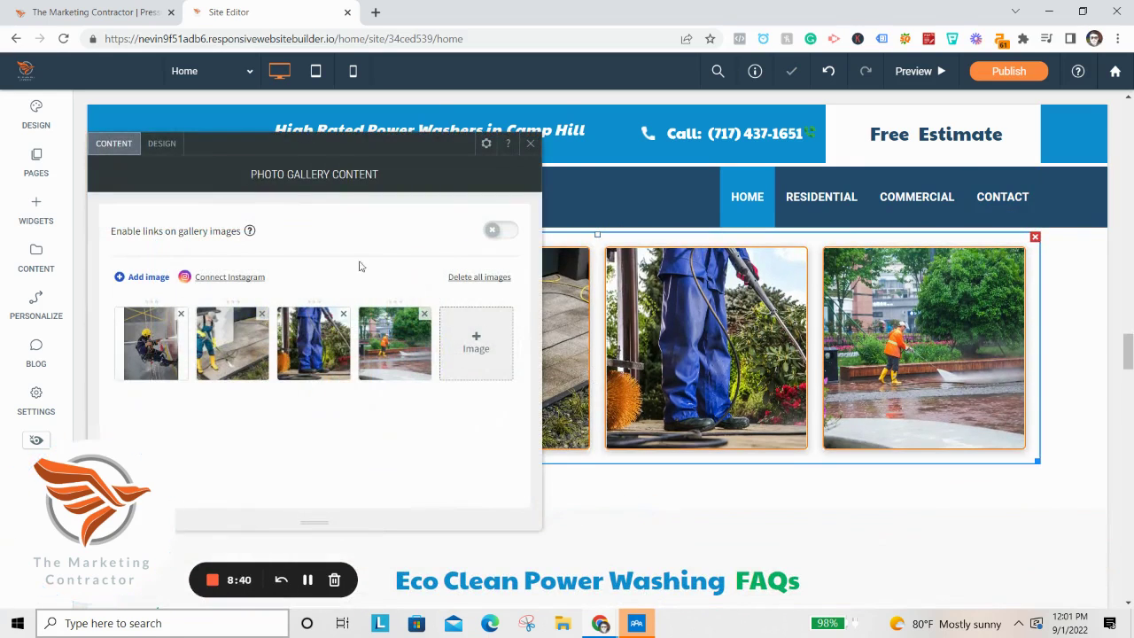
click(486, 144)
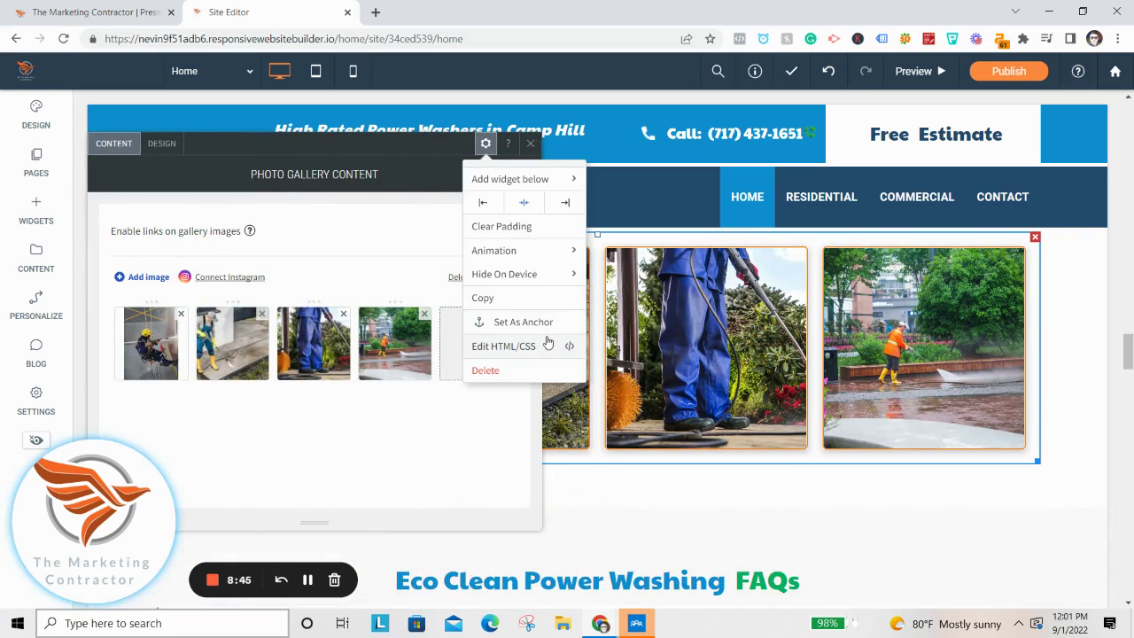
click(503, 346)
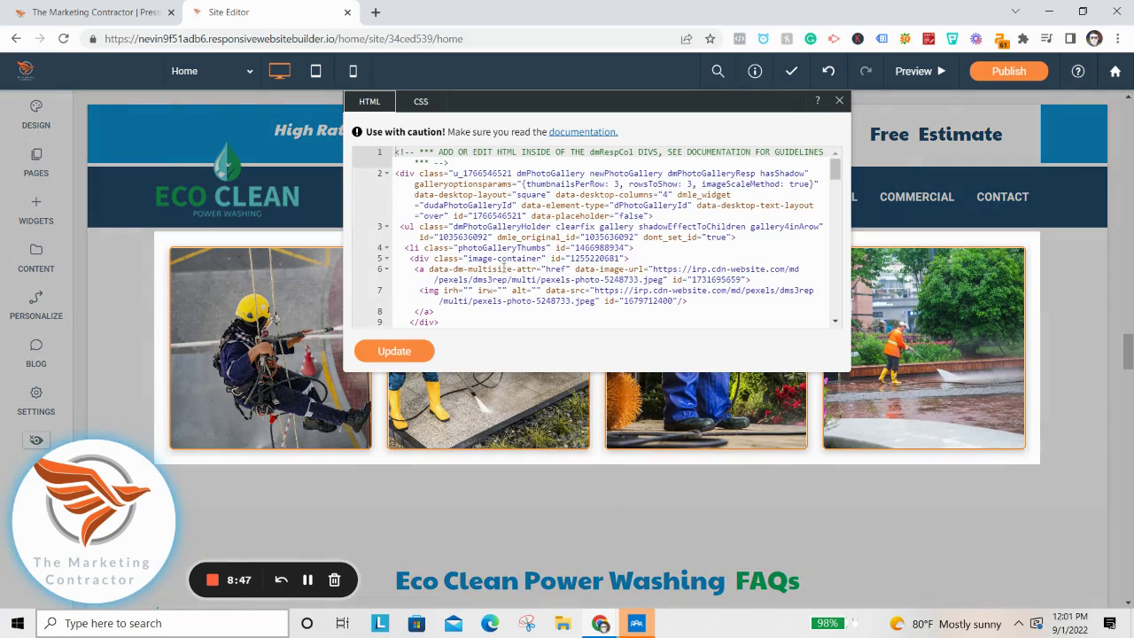
click(423, 102)
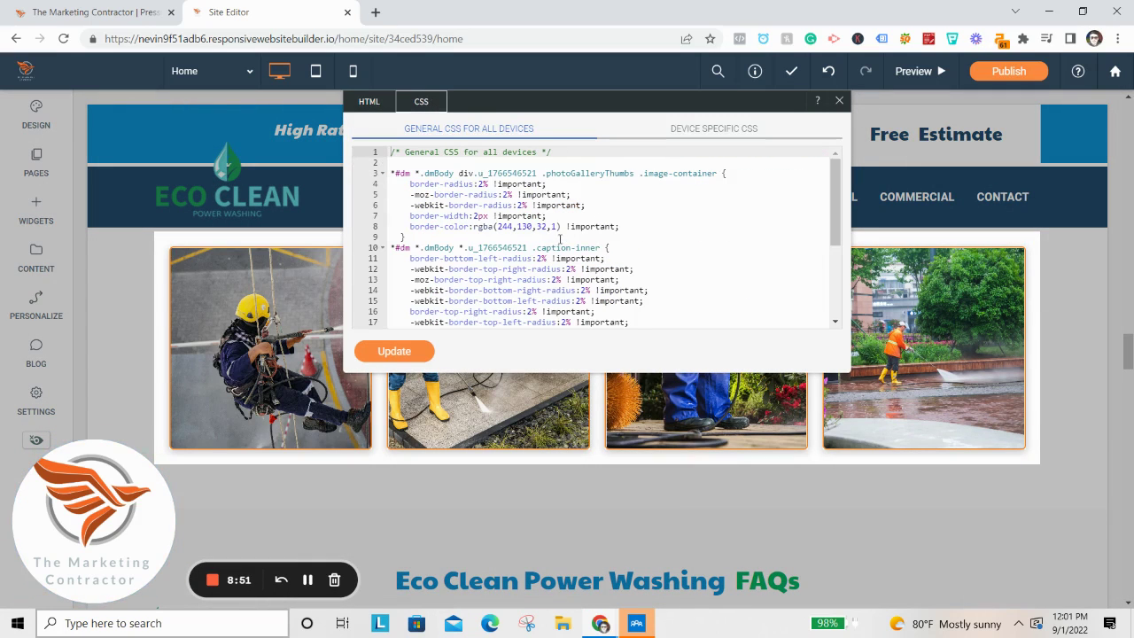
drag(560, 227, 472, 226)
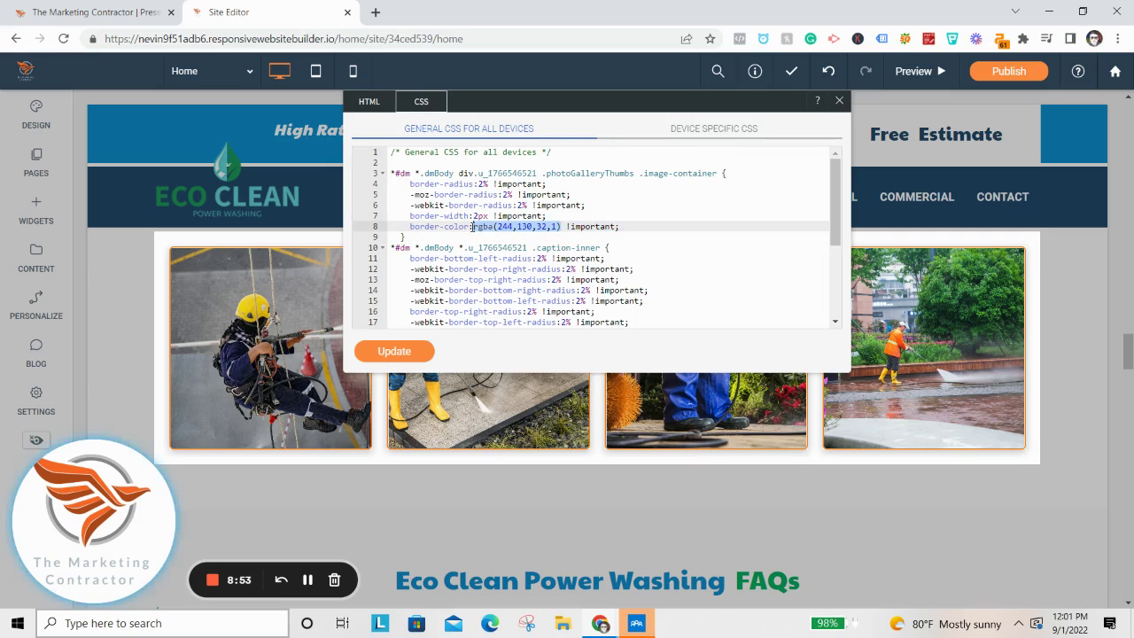
click(396, 355)
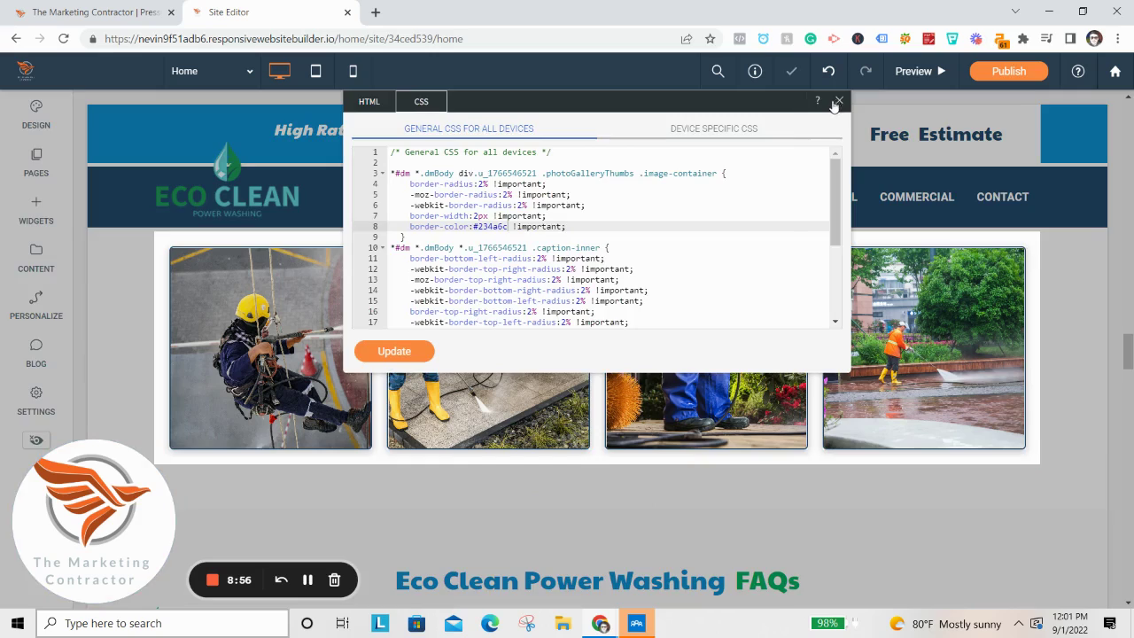
click(837, 102)
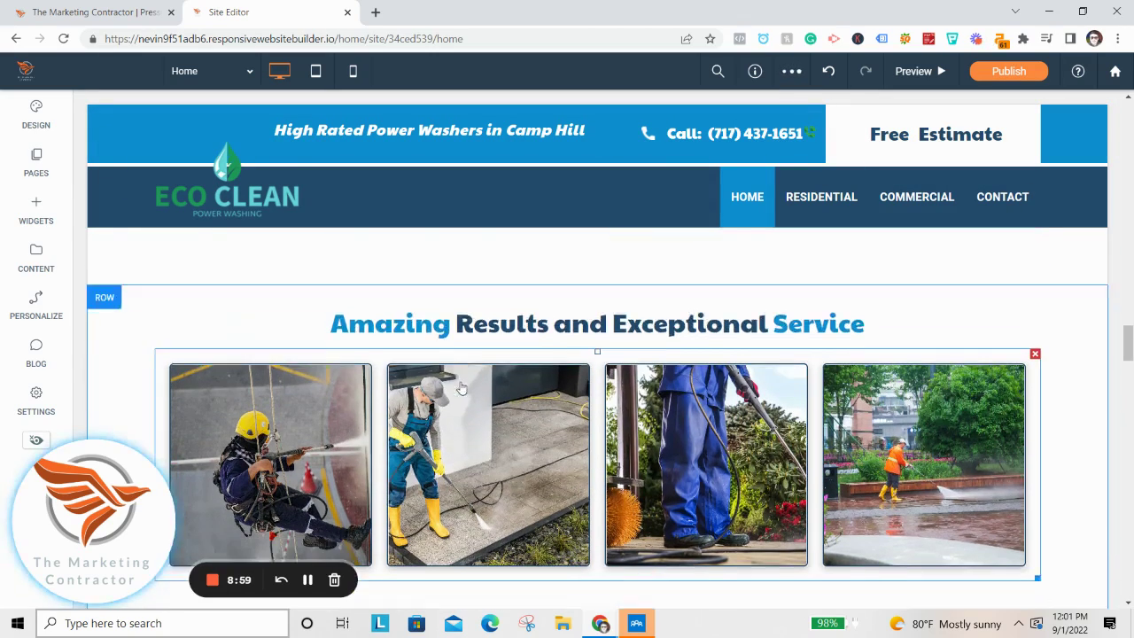
Colour the word FAQs in the FAQ heading navy.
scroll(457, 430, down, 2)
scroll(742, 425, down, 5)
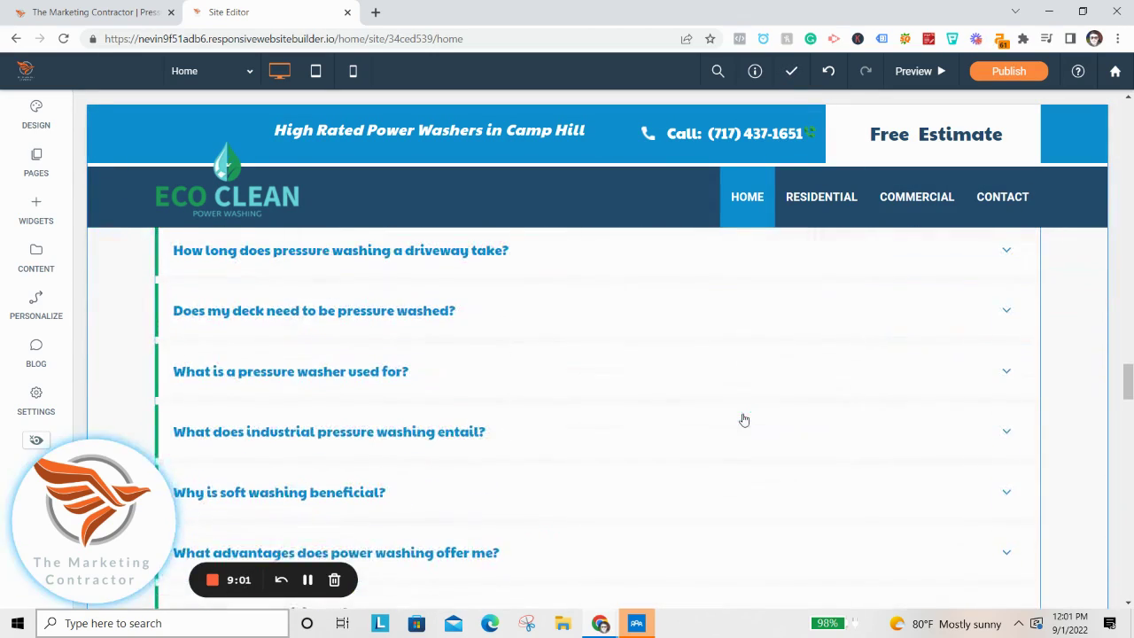
scroll(744, 420, up, 3)
click(767, 354)
double_click(767, 354)
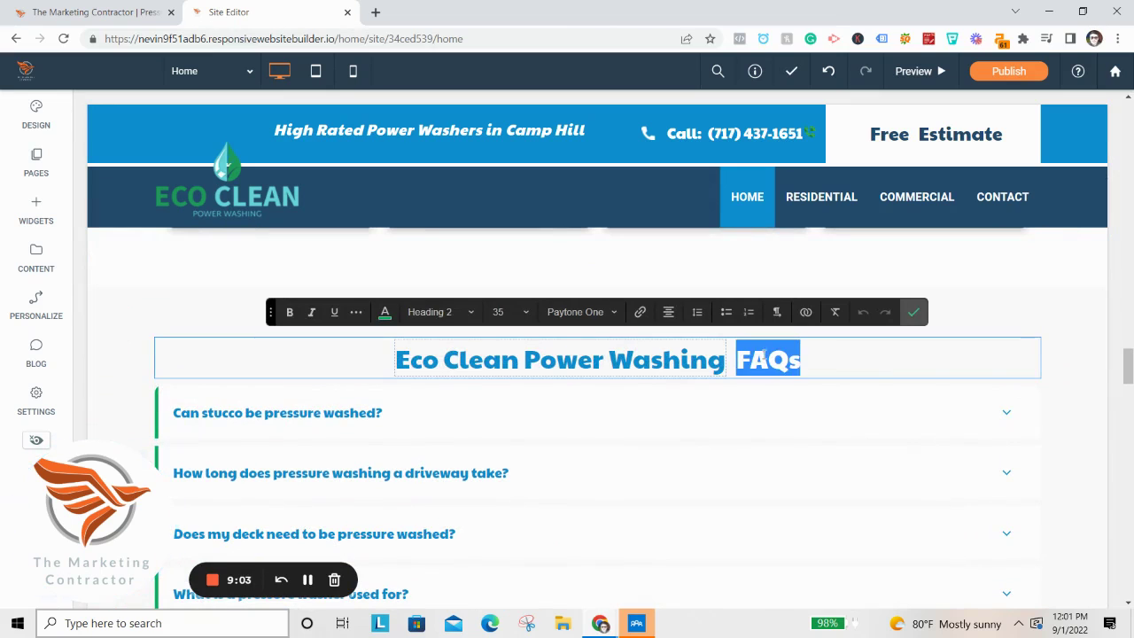
click(384, 312)
click(828, 312)
click(913, 310)
Set the FAQ accordion's left border colour to navy #234a6c.
scroll(337, 387, down, 1)
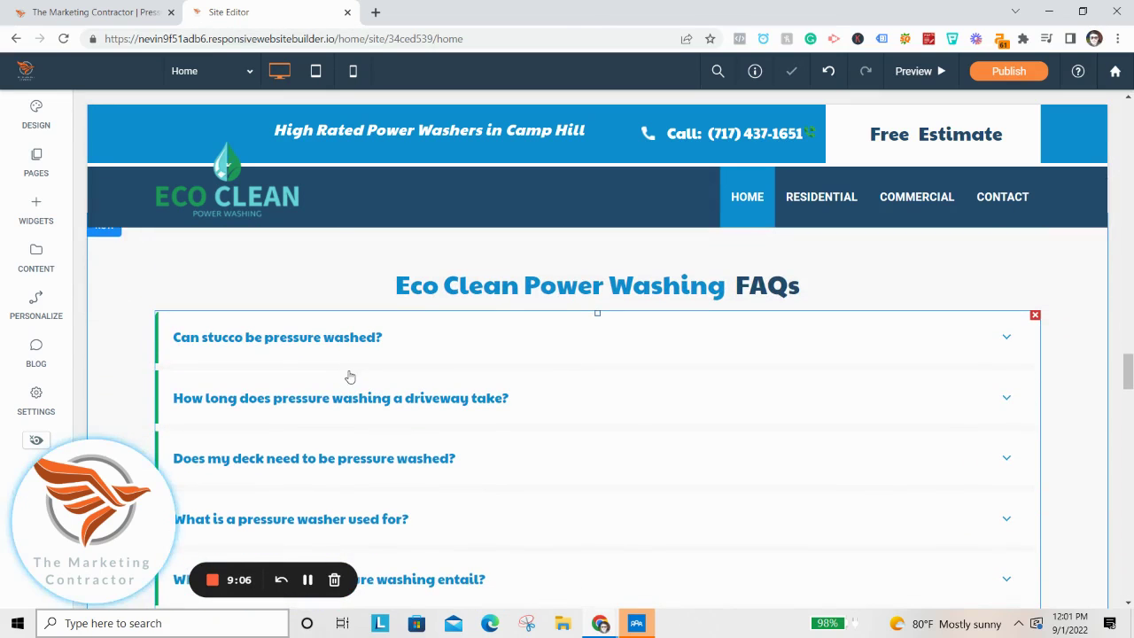
click(260, 358)
click(163, 146)
scroll(252, 293, down, 2)
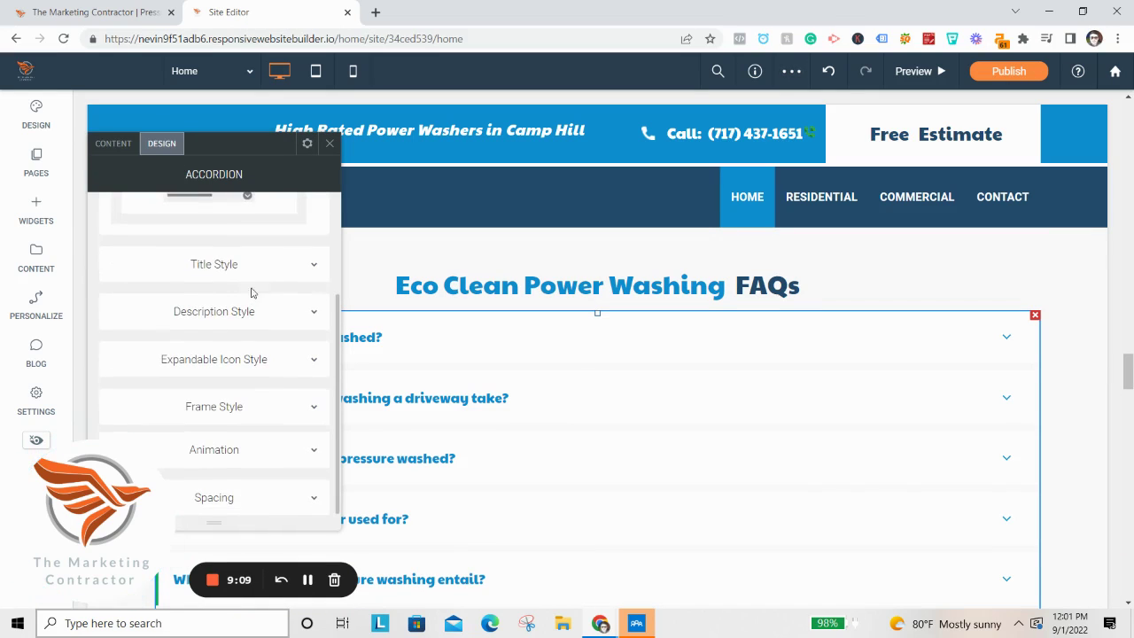
click(261, 312)
click(265, 266)
scroll(286, 286, down, 4)
scroll(301, 319, down, 1)
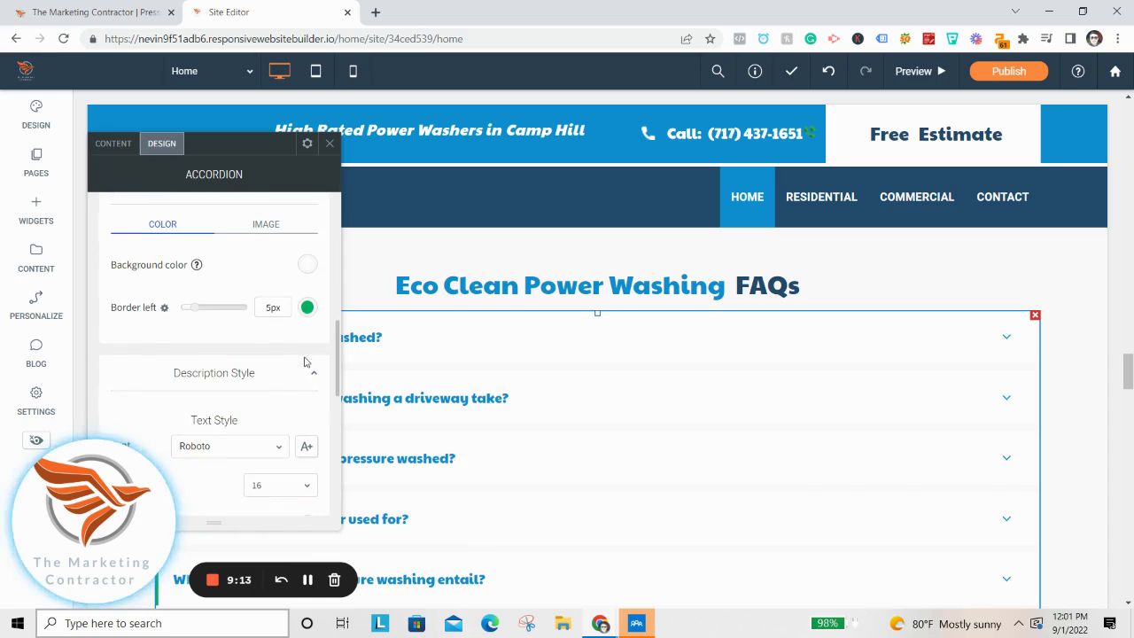
click(306, 307)
click(448, 265)
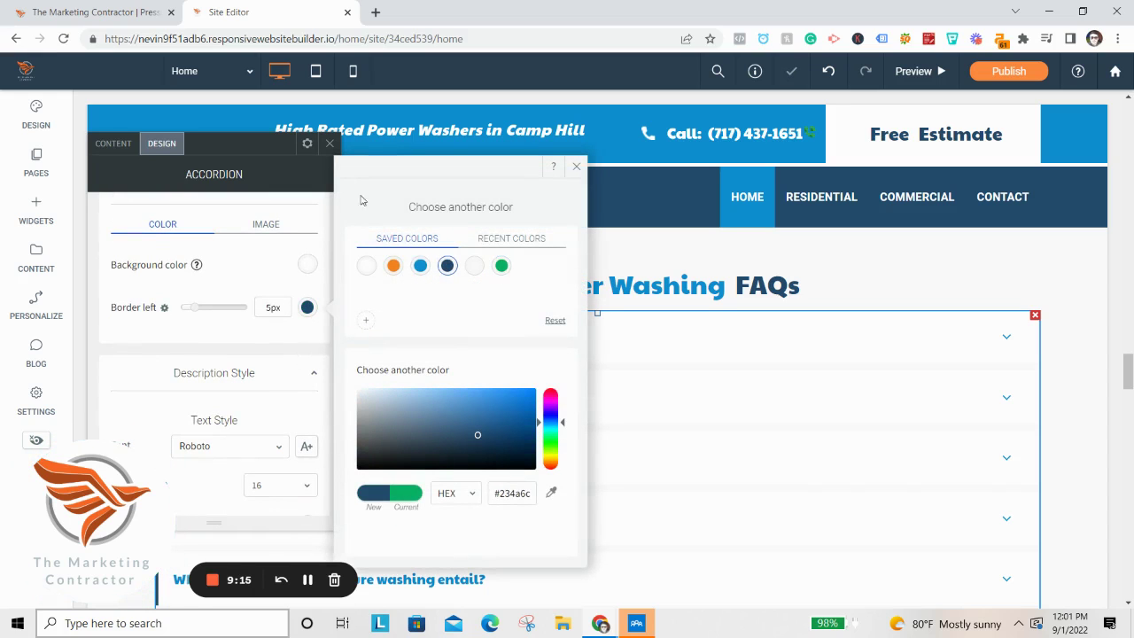
click(329, 143)
scroll(265, 372, down, 10)
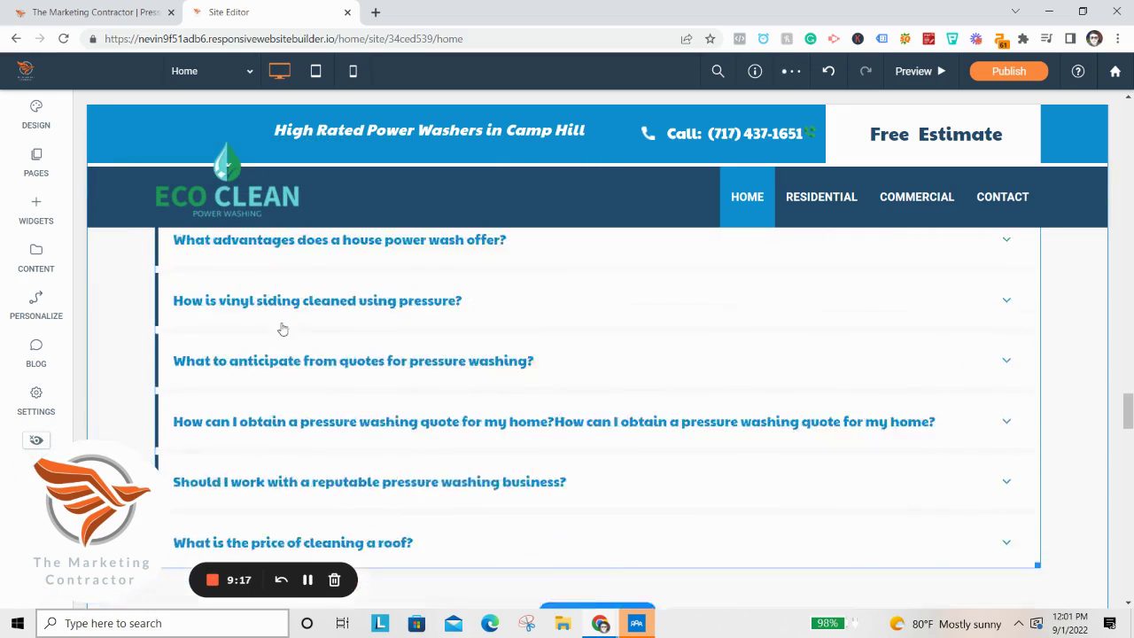
scroll(555, 441, down, 3)
scroll(466, 307, up, 3)
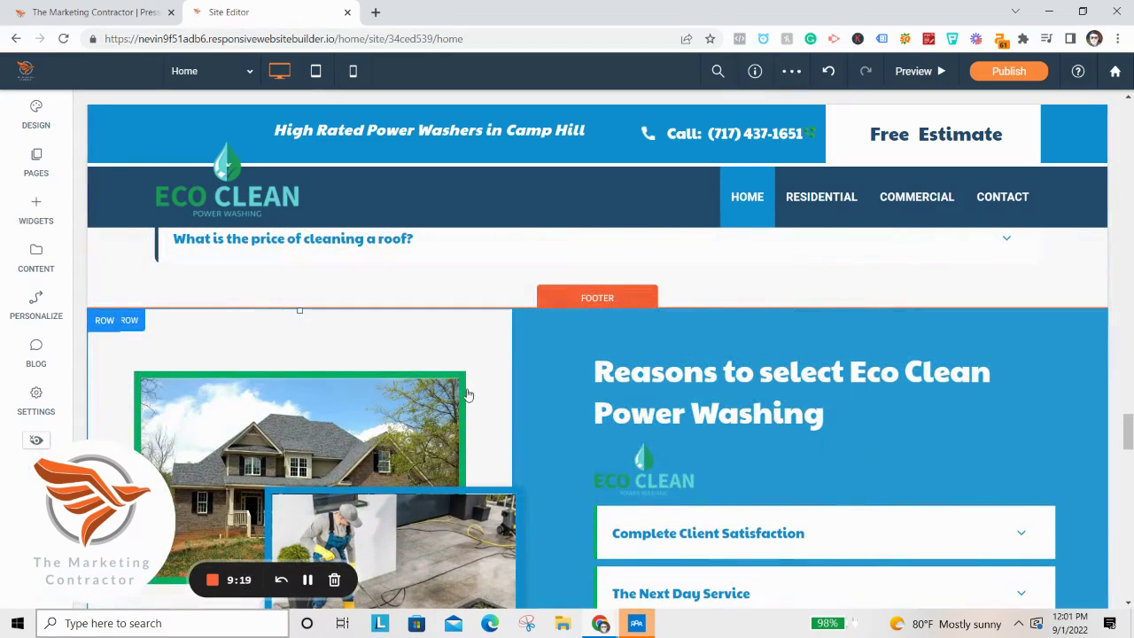
Change the Reasons section house photo's border colour from green to the saved navy #234a6c.
click(461, 405)
scroll(623, 346, down, 3)
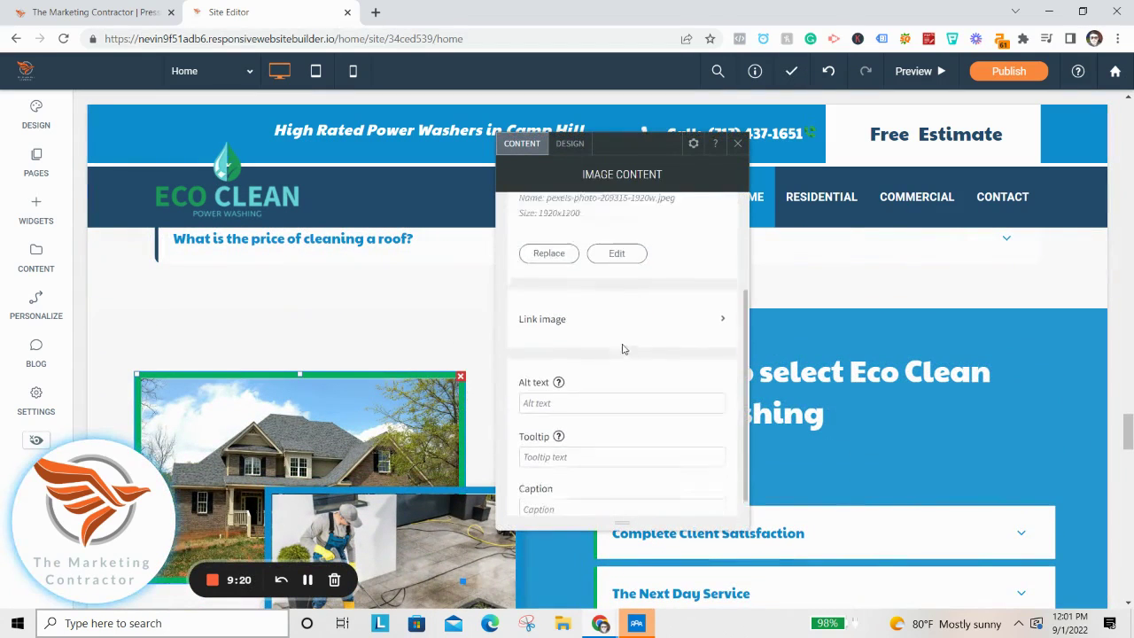
click(569, 142)
scroll(664, 310, down, 1)
click(715, 389)
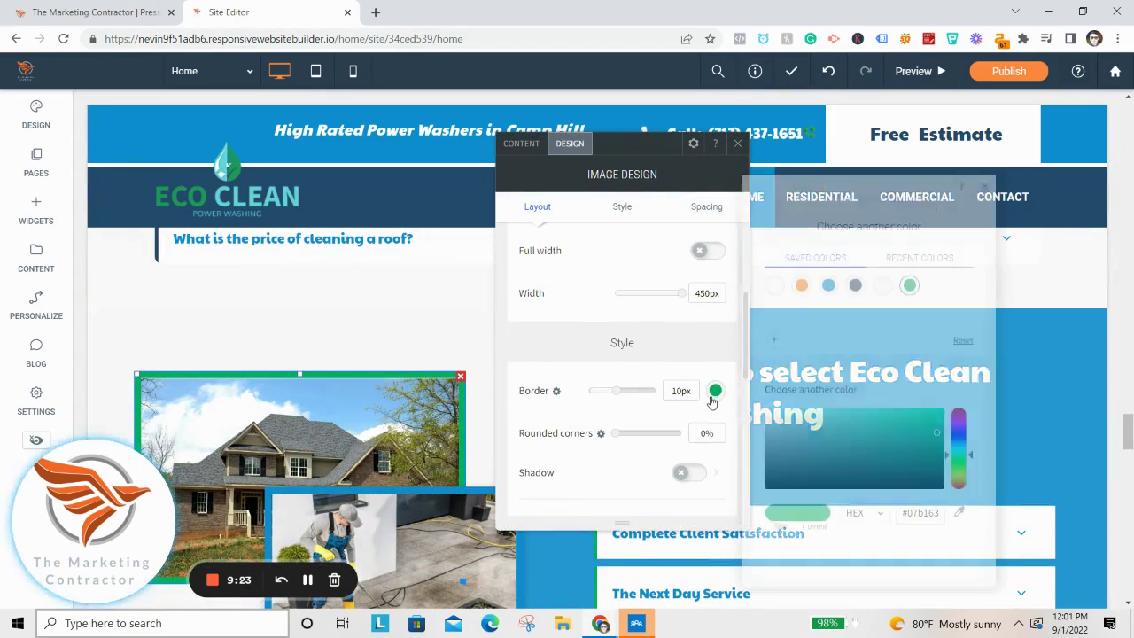
click(854, 285)
click(737, 144)
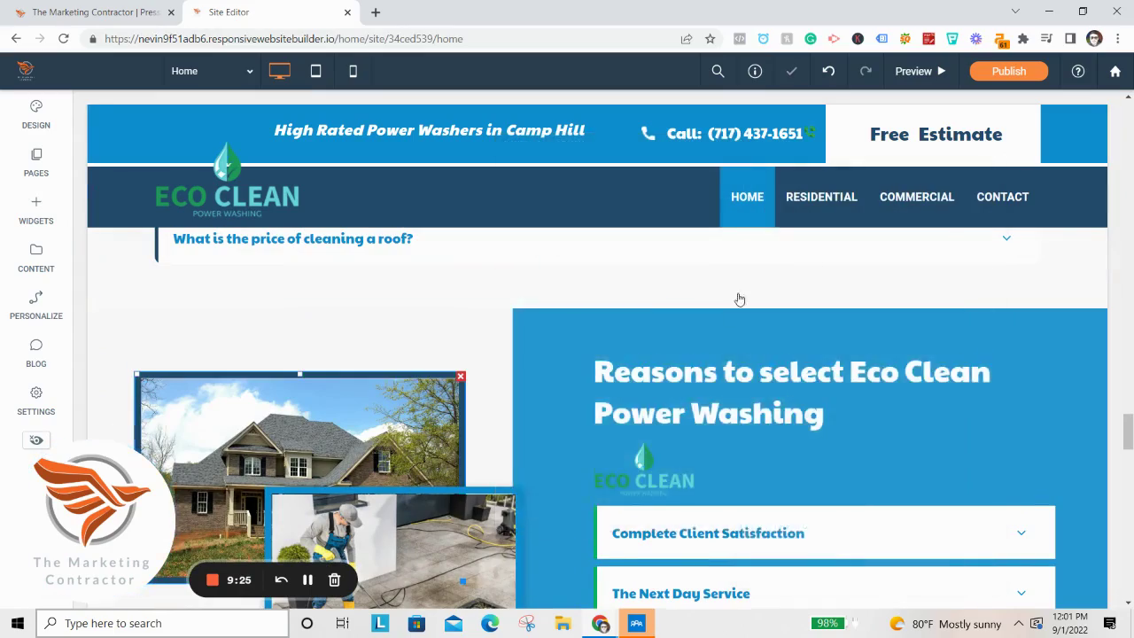
scroll(726, 325, down, 5)
scroll(724, 362, up, 10)
scroll(746, 354, up, 15)
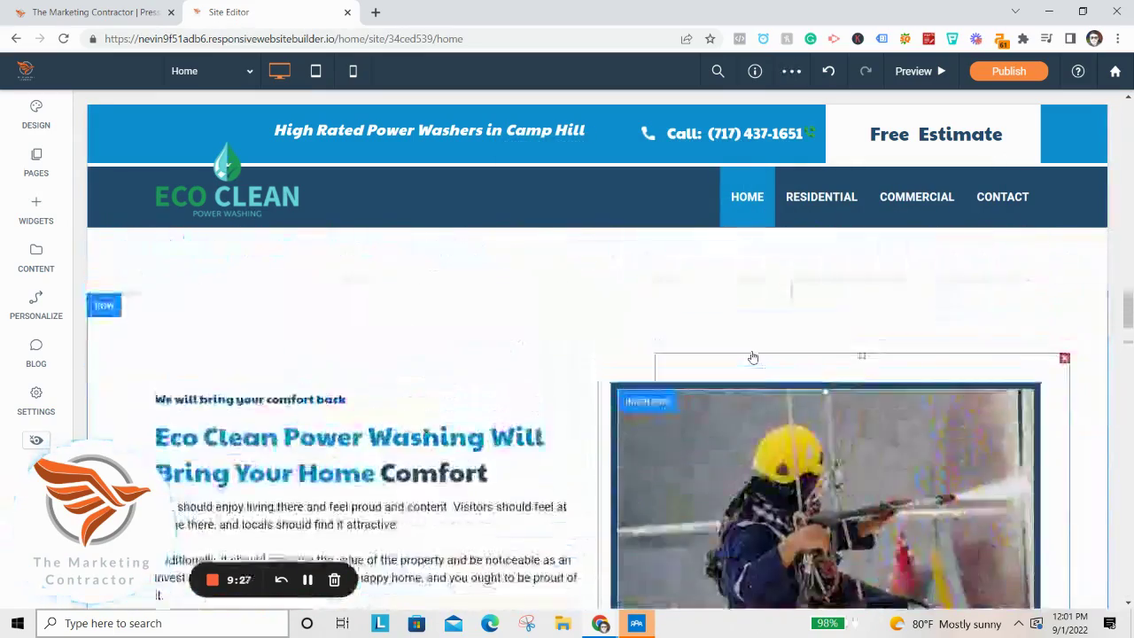
scroll(708, 336, down, 10)
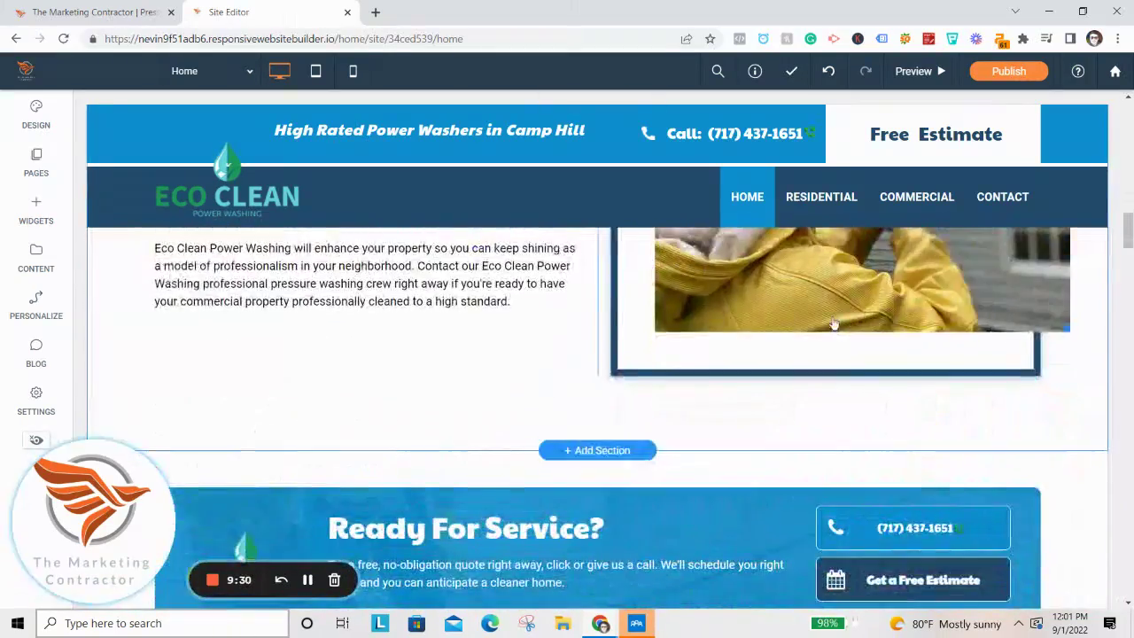
scroll(718, 399, up, 5)
Replace the experts gallery image, searching the Image Picker for 'house washing'.
click(734, 437)
click(235, 354)
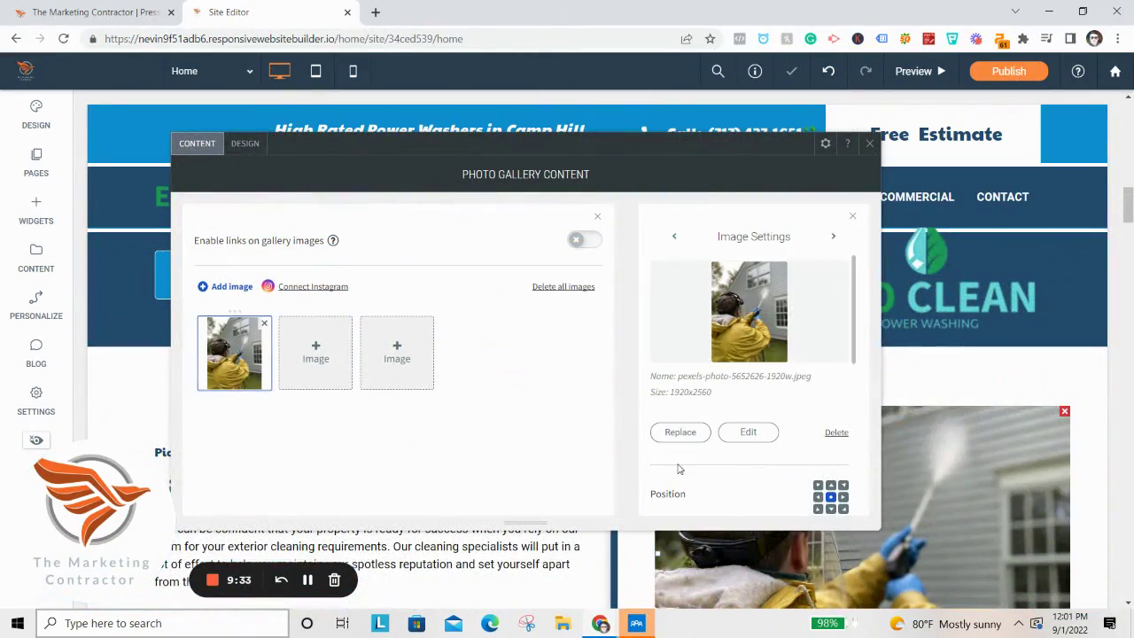
click(680, 432)
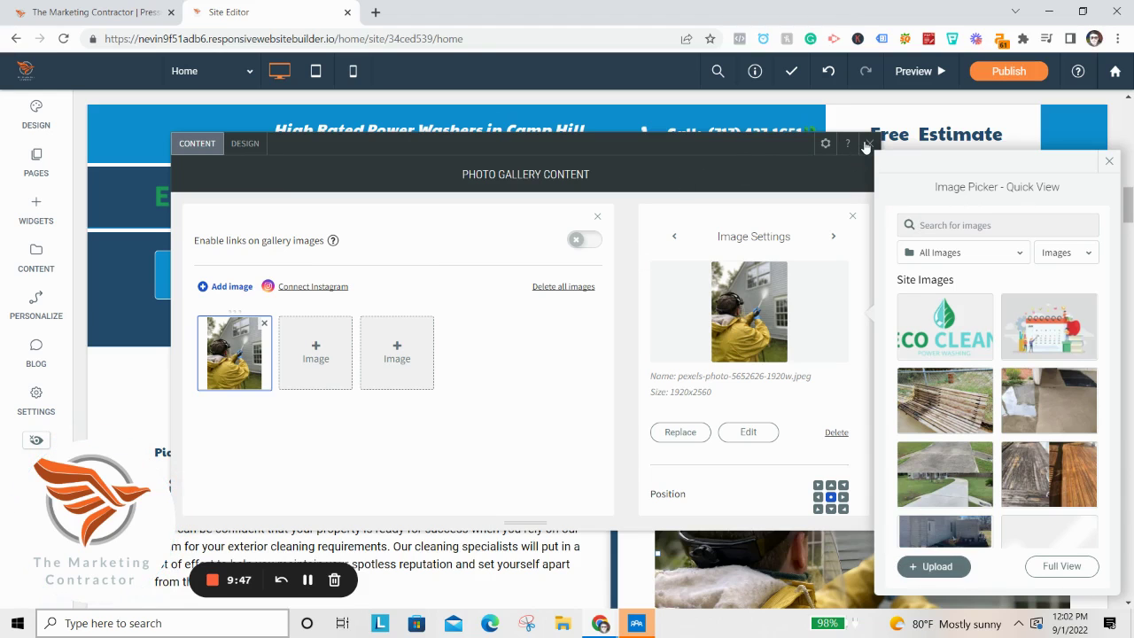
click(330, 359)
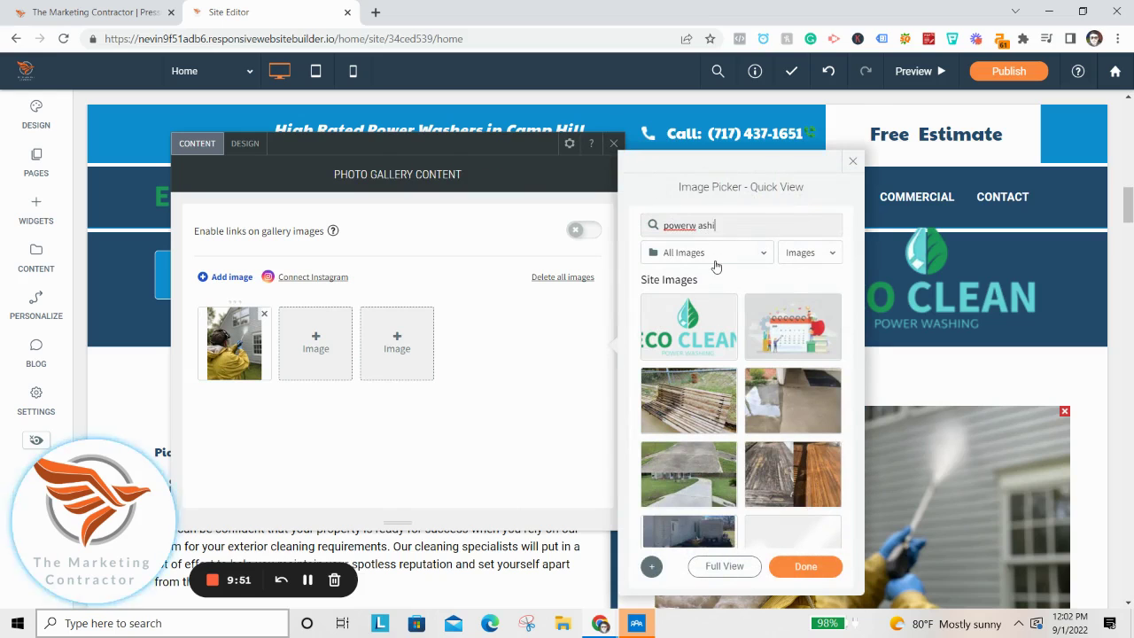
key(BackSpace)
key(BackSpace)
key(BackSpace)
text(washing)
scroll(797, 354, down, 10)
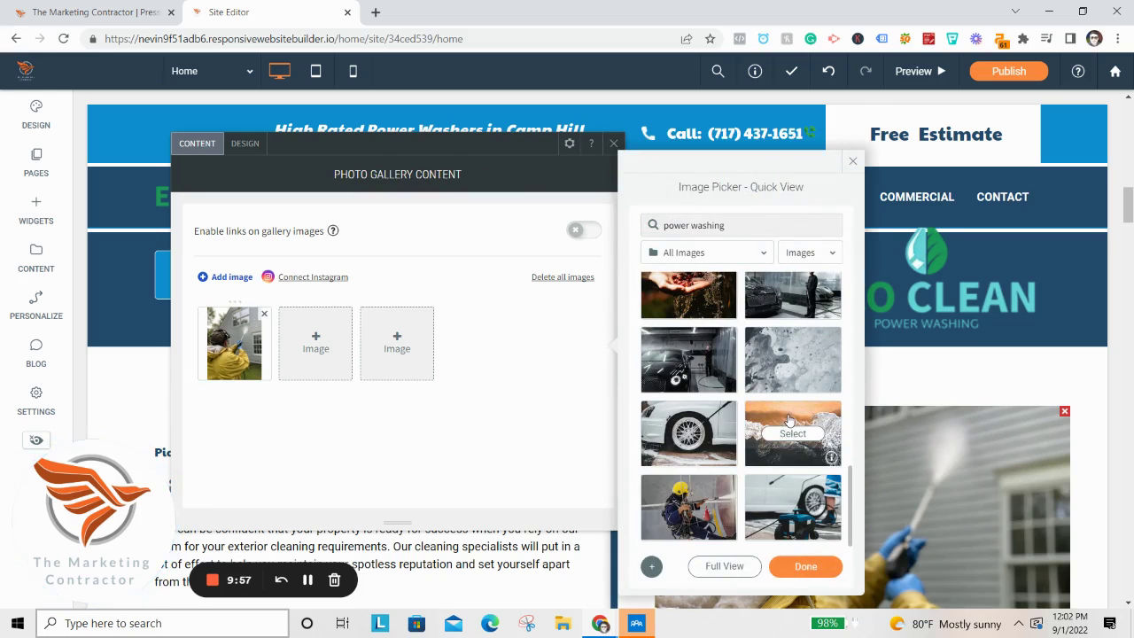
key(Return)
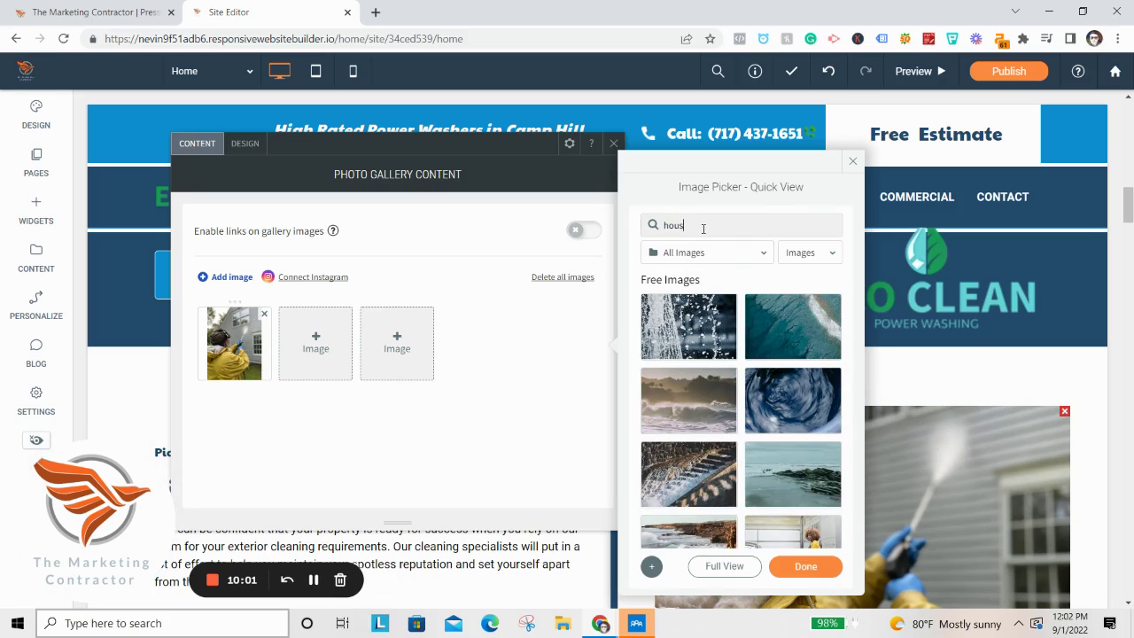
key(Return)
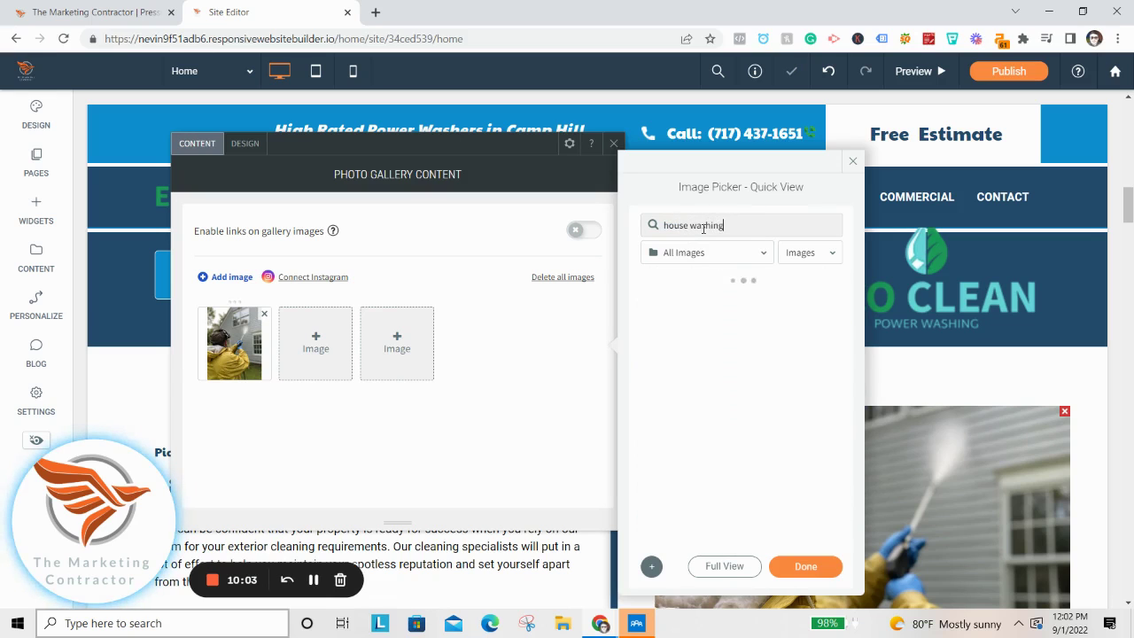
Choose the man pressure-washing paving photo and add it to the gallery.
scroll(822, 368, down, 5)
scroll(823, 368, up, 5)
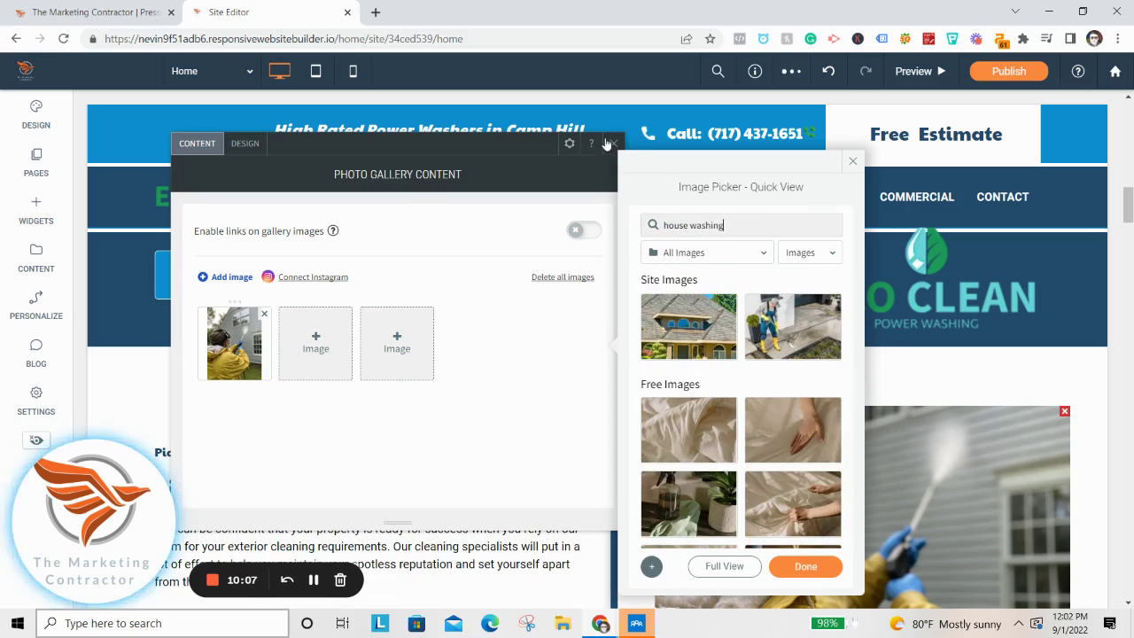
click(824, 329)
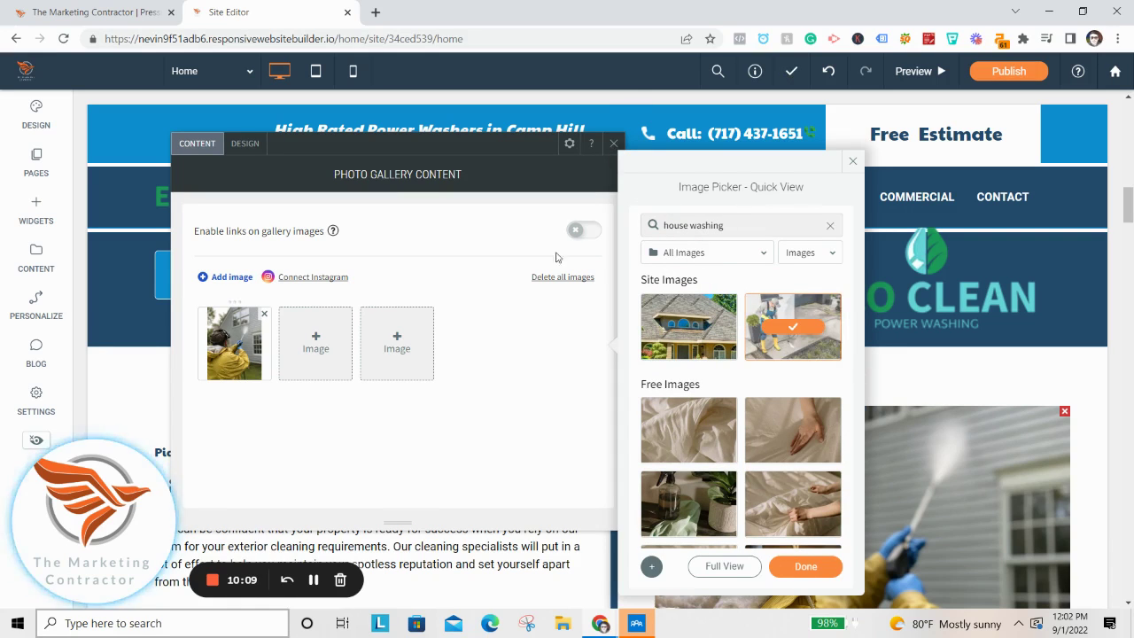
click(811, 576)
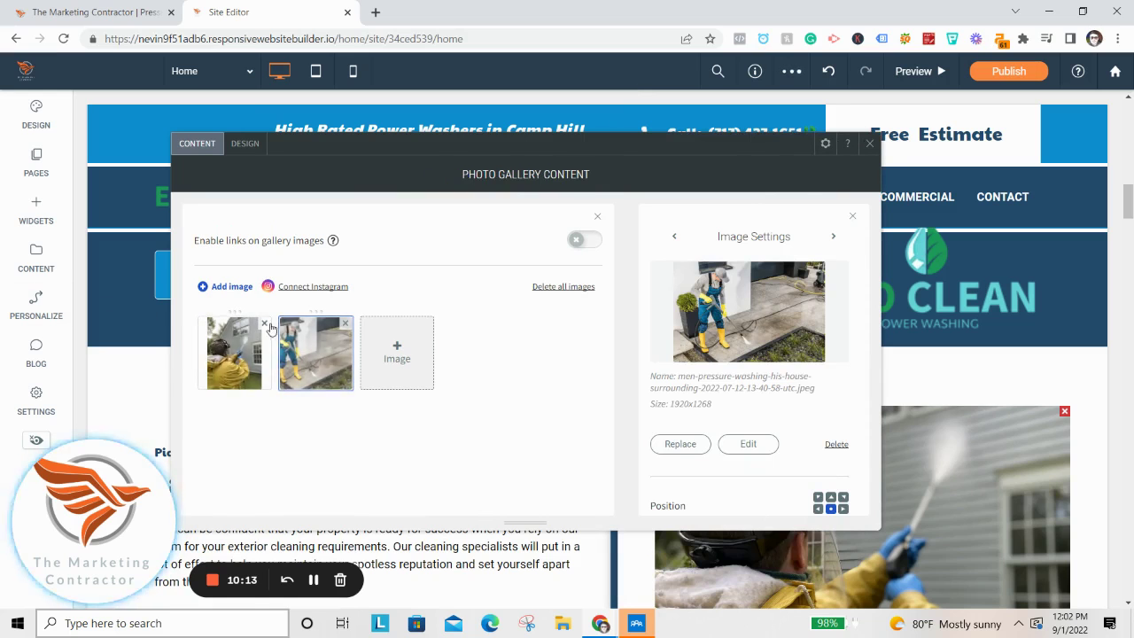
scroll(1004, 527, down, 2)
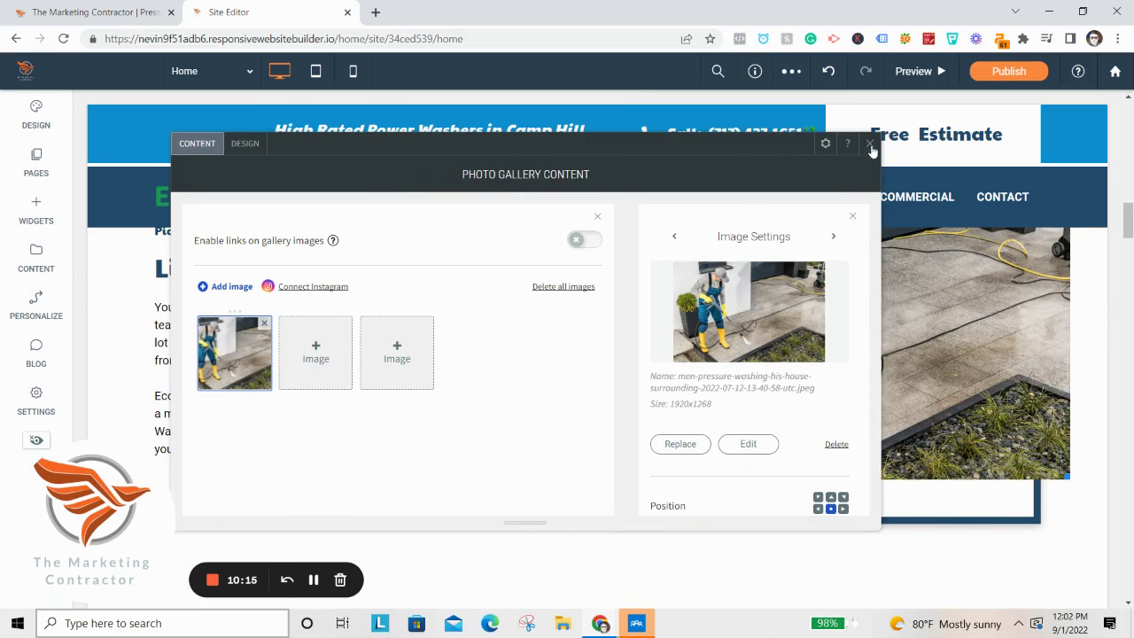
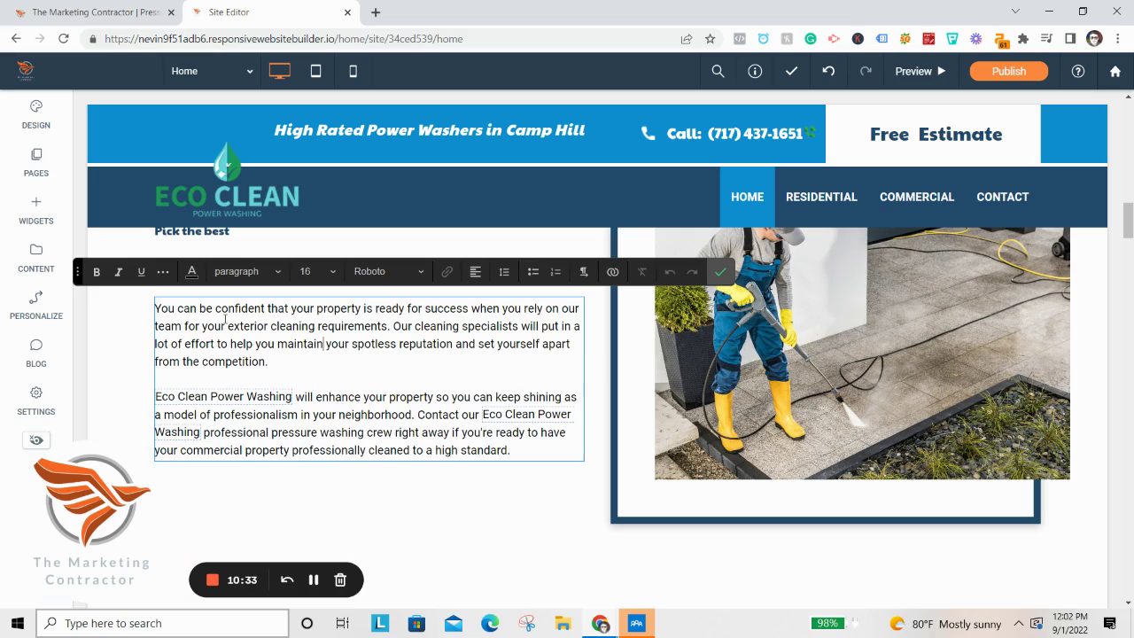
drag(247, 314, 366, 342)
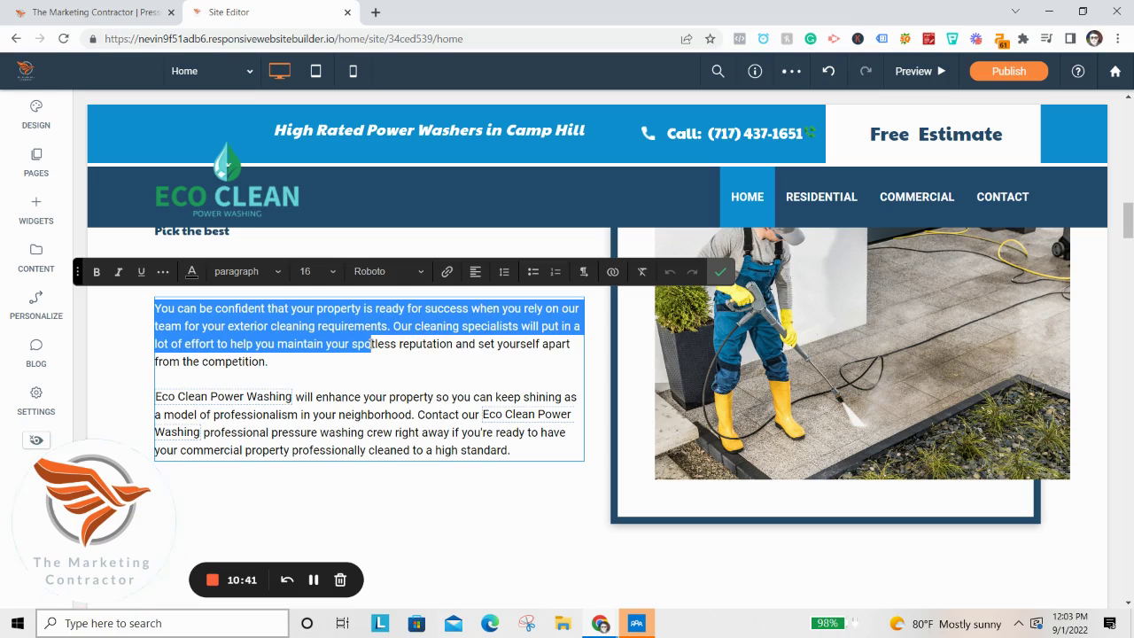
drag(366, 352, 364, 364)
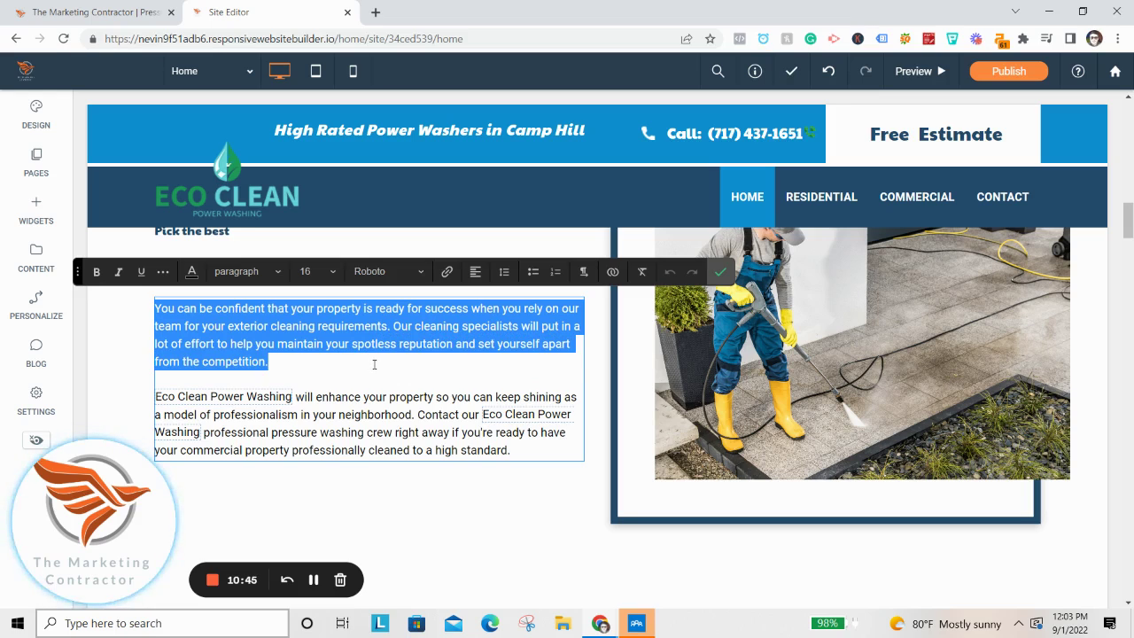
drag(374, 364, 288, 315)
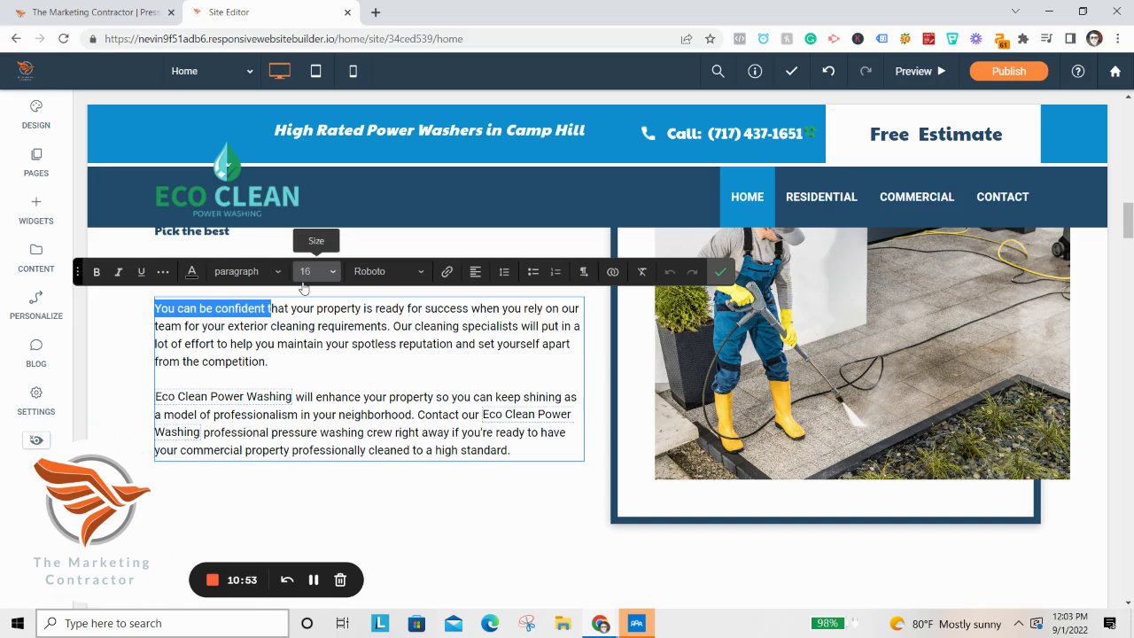
Finish the paragraph edit and scroll to the home page services checklist.
click(719, 272)
scroll(496, 389, up, 3)
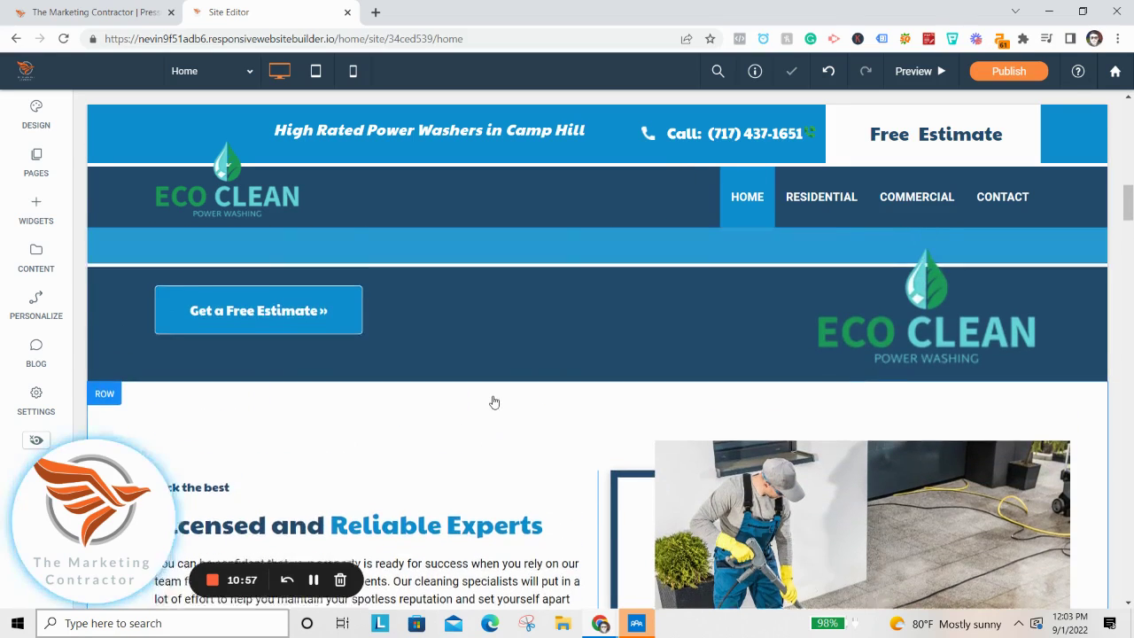
scroll(495, 402, up, 5)
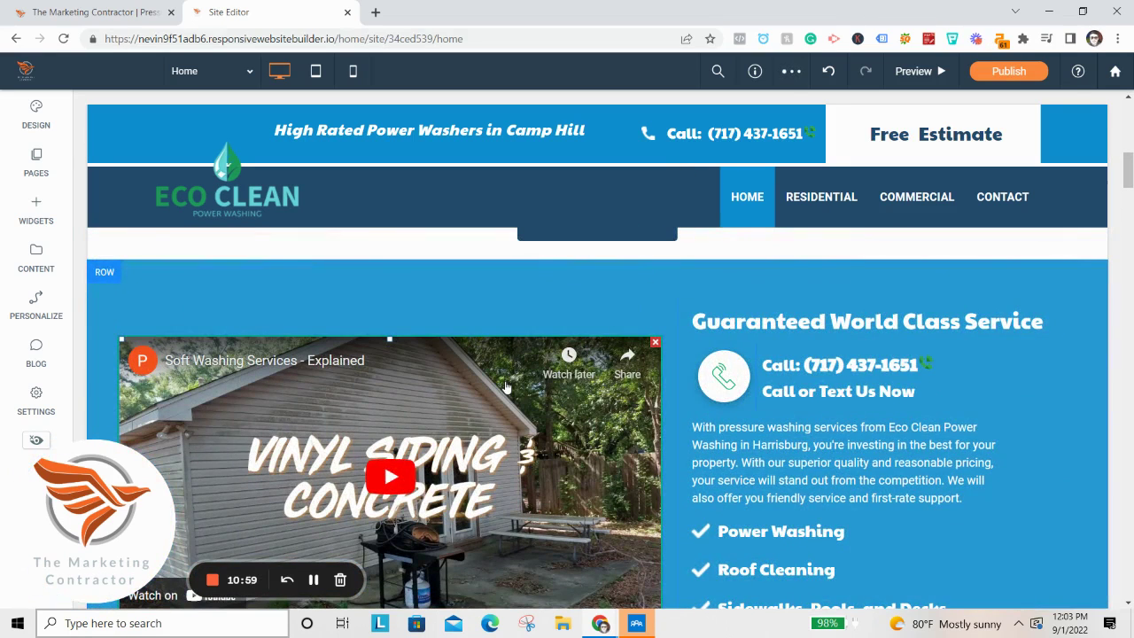
scroll(578, 447, up, 2)
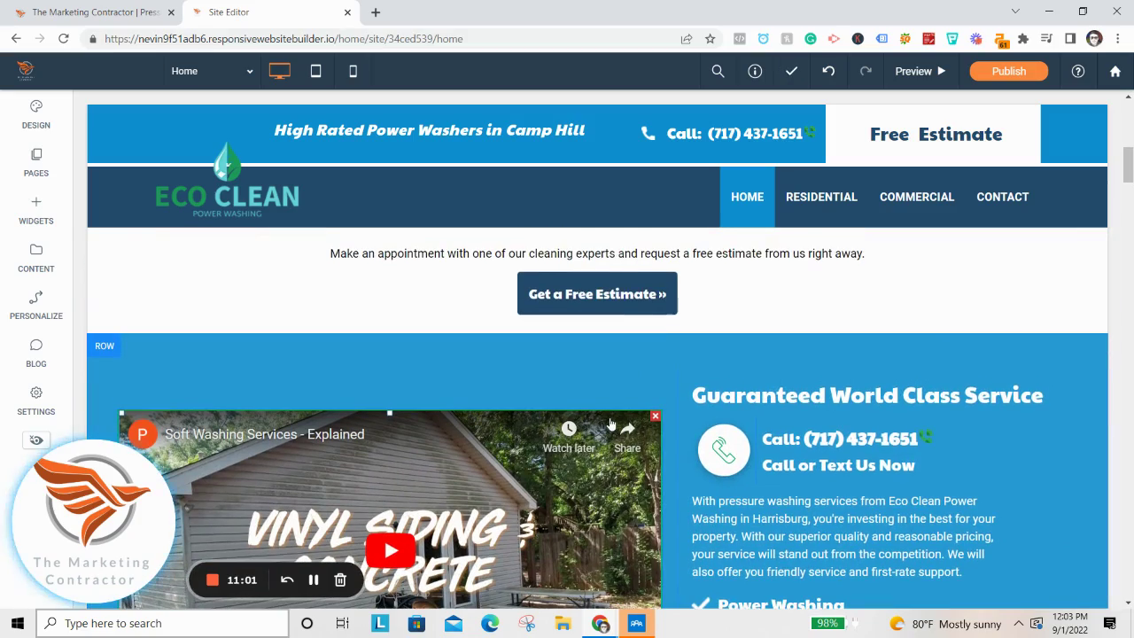
scroll(584, 443, up, 9)
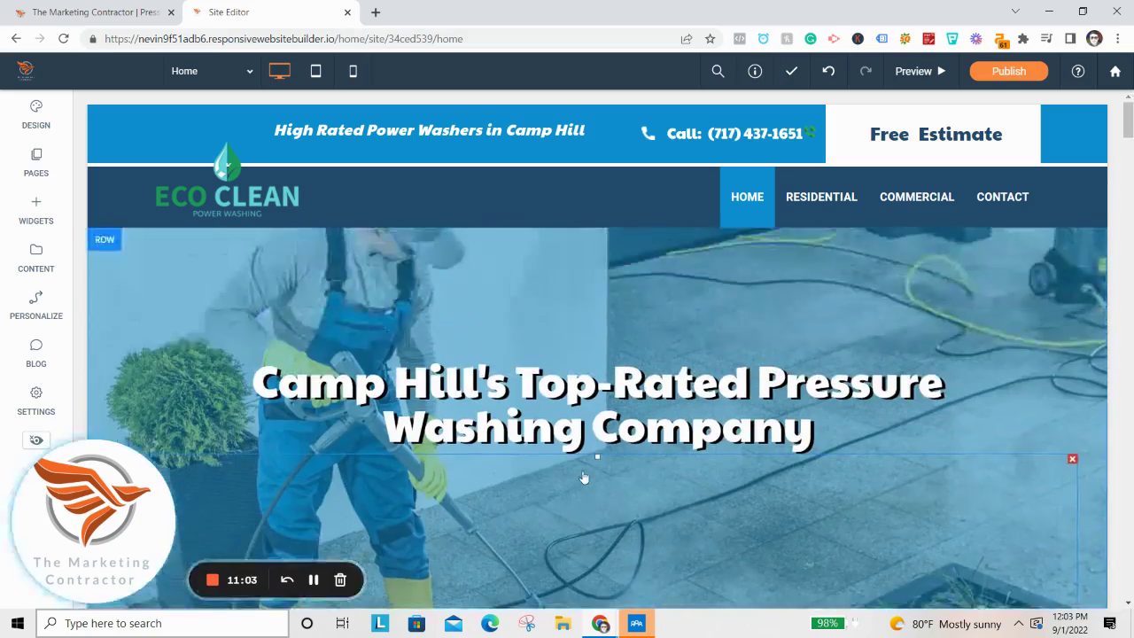
scroll(593, 456, down, 10)
scroll(608, 429, down, 4)
scroll(797, 354, up, 3)
scroll(760, 337, down, 2)
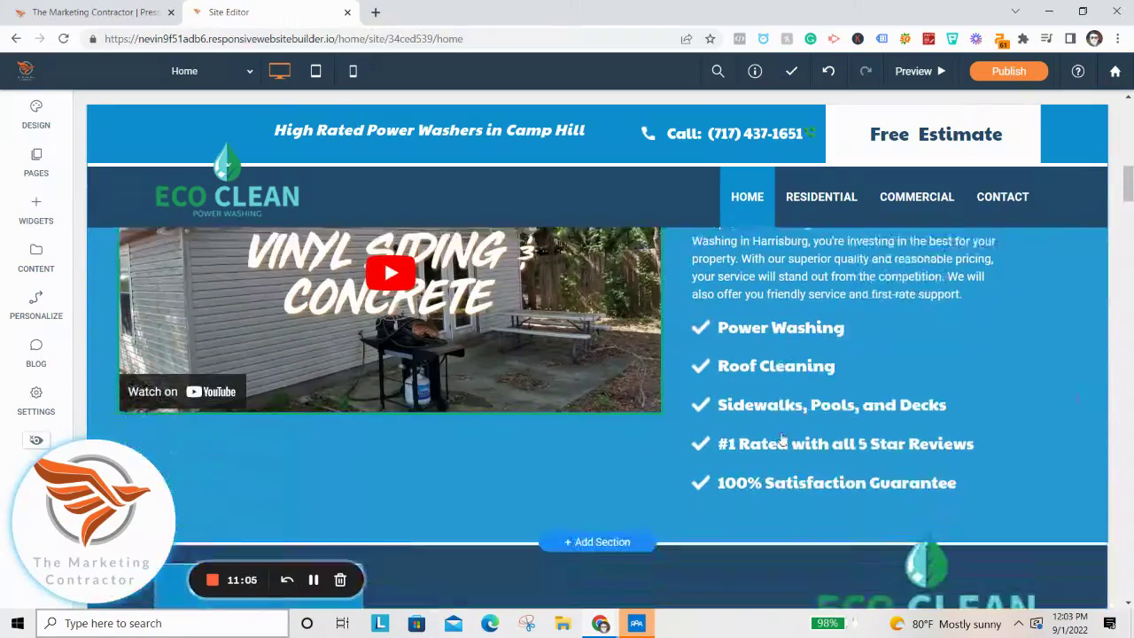
scroll(779, 443, down, 6)
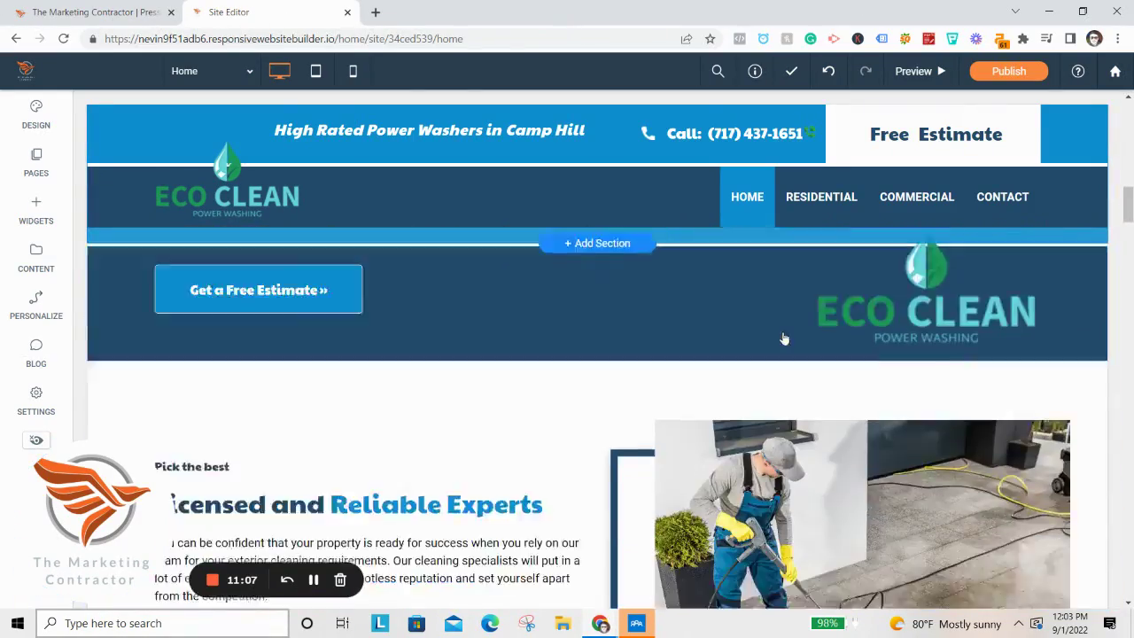
scroll(802, 379, down, 5)
scroll(784, 307, up, 7)
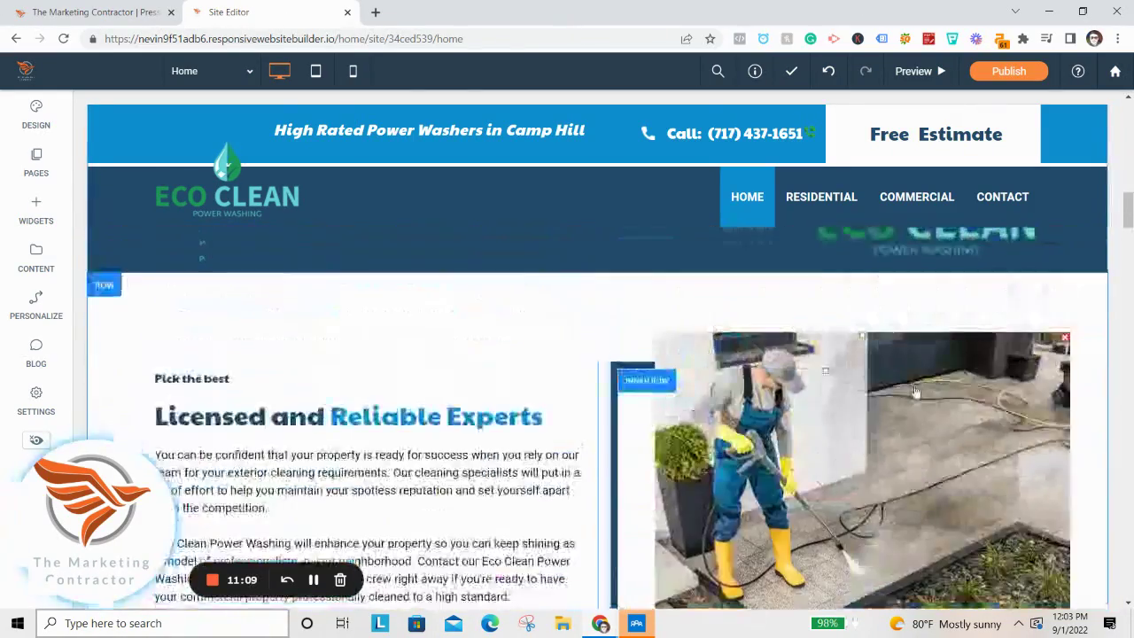
Replace 'Satisfaction Guarantee' with 'Success Rate' in the last checklist item.
click(833, 391)
triple_click(815, 391)
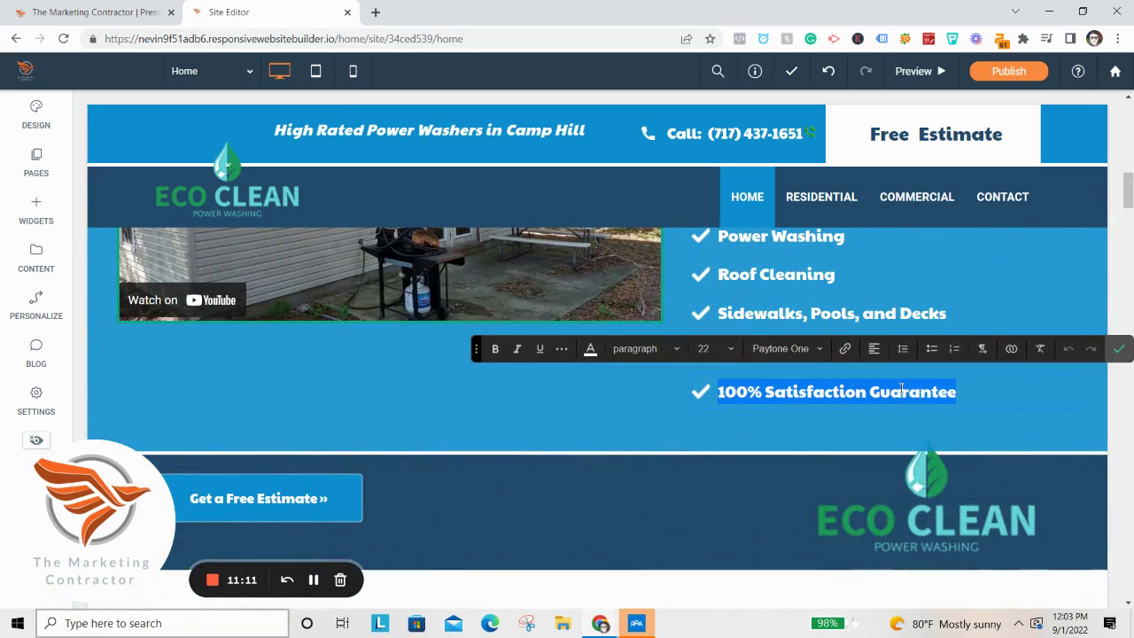
click(919, 391)
drag(965, 388, 785, 415)
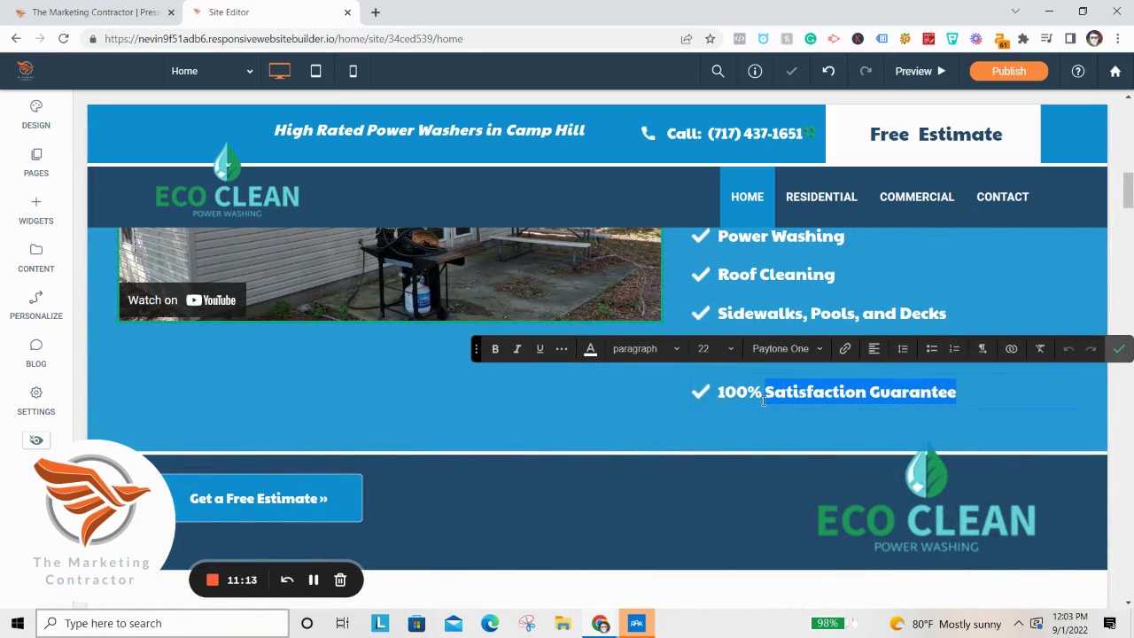
text(owjerghouqerng)
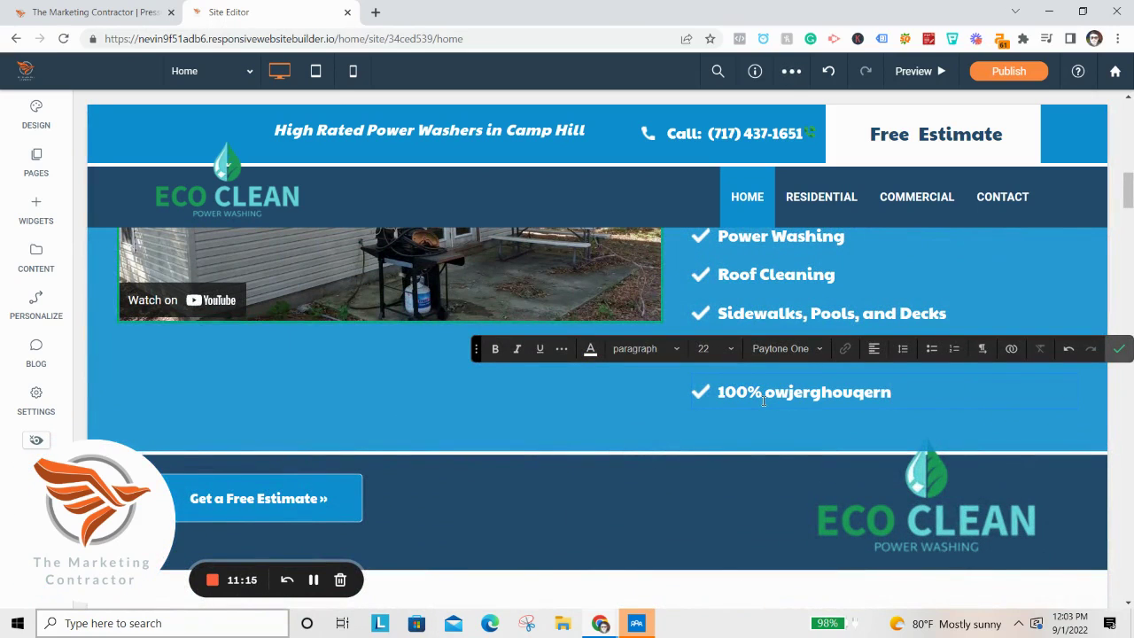
key(BackSpace)
key(BackSpace)
key(BackSpace)
key(BackSpace)
key(BackSpace)
key(BackSpace)
key(BackSpace)
key(BackSpace)
key(BackSpace)
key(BackSpace)
key(BackSpace)
key(BackSpace)
key(BackSpace)
text(Servi)
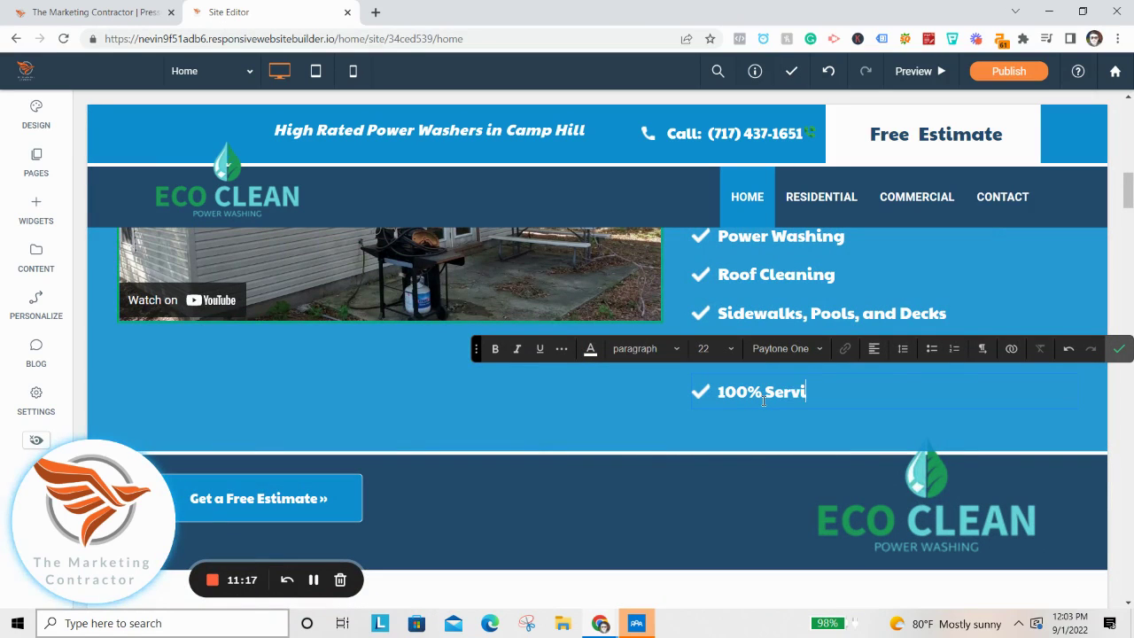
key(BackSpace)
key(BackSpace)
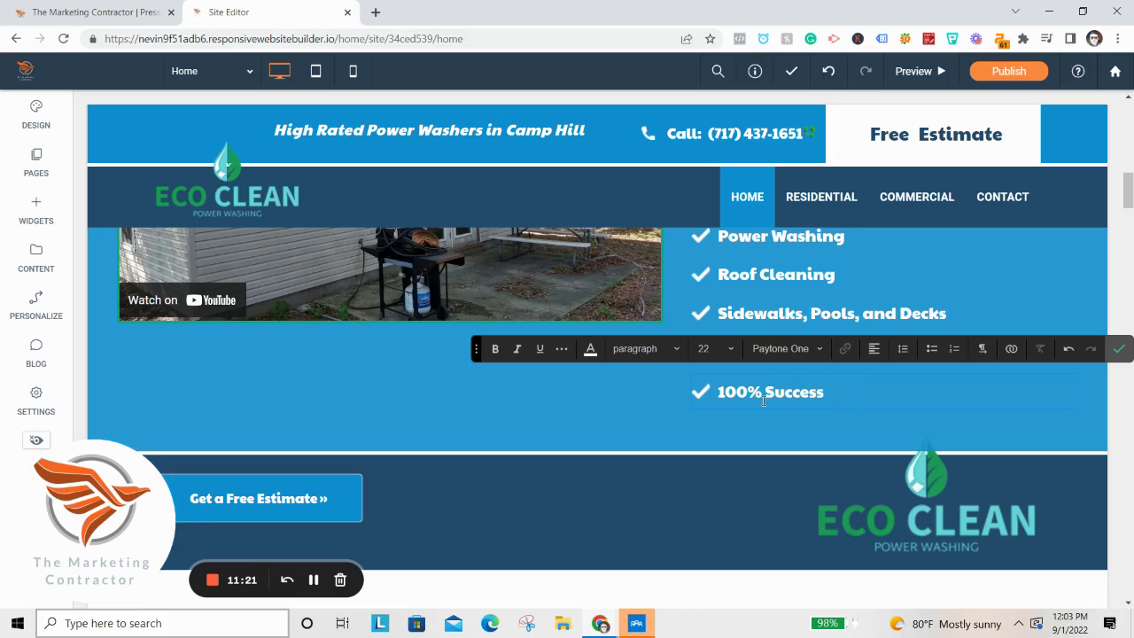
text(uccess Ratre)
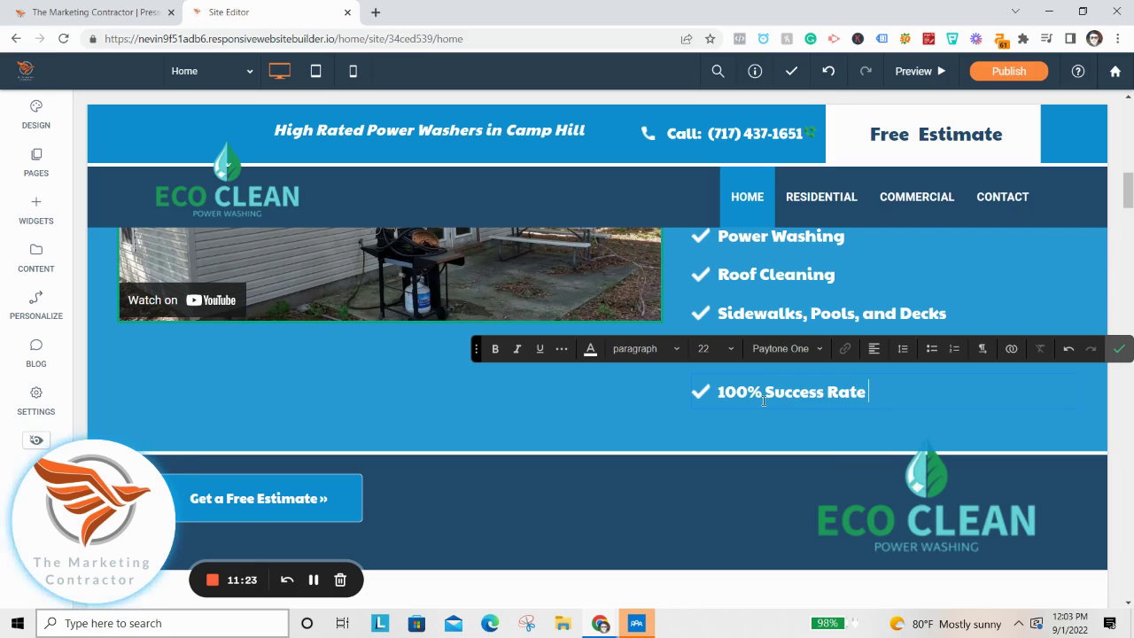
Commit the checklist edit and browse the Residential and Commercial pages.
click(1117, 347)
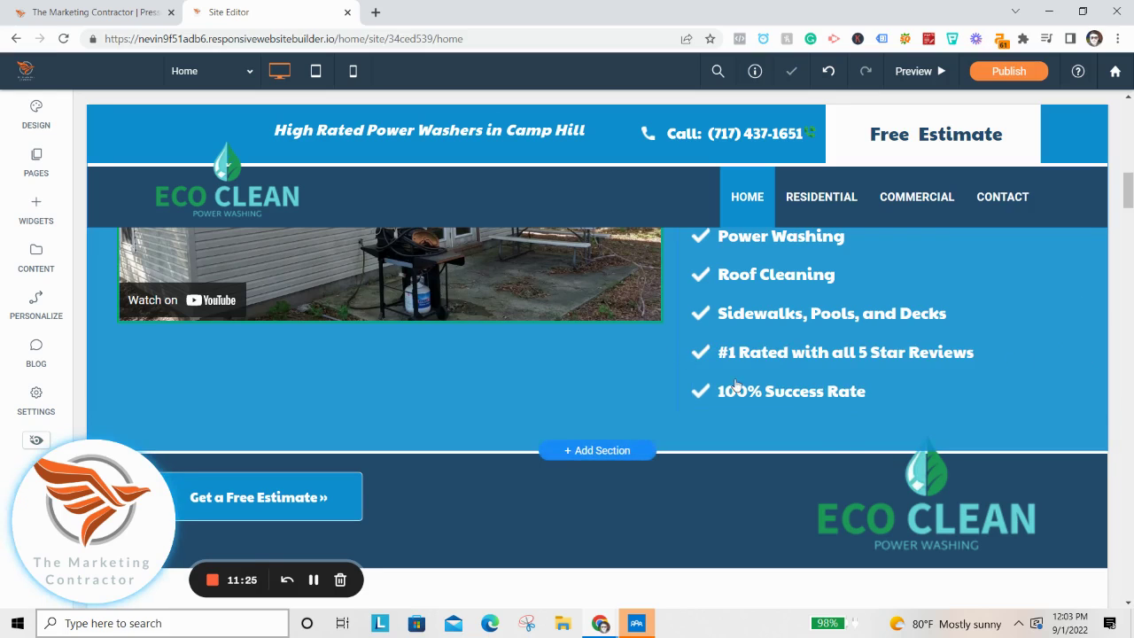
scroll(818, 372, up, 5)
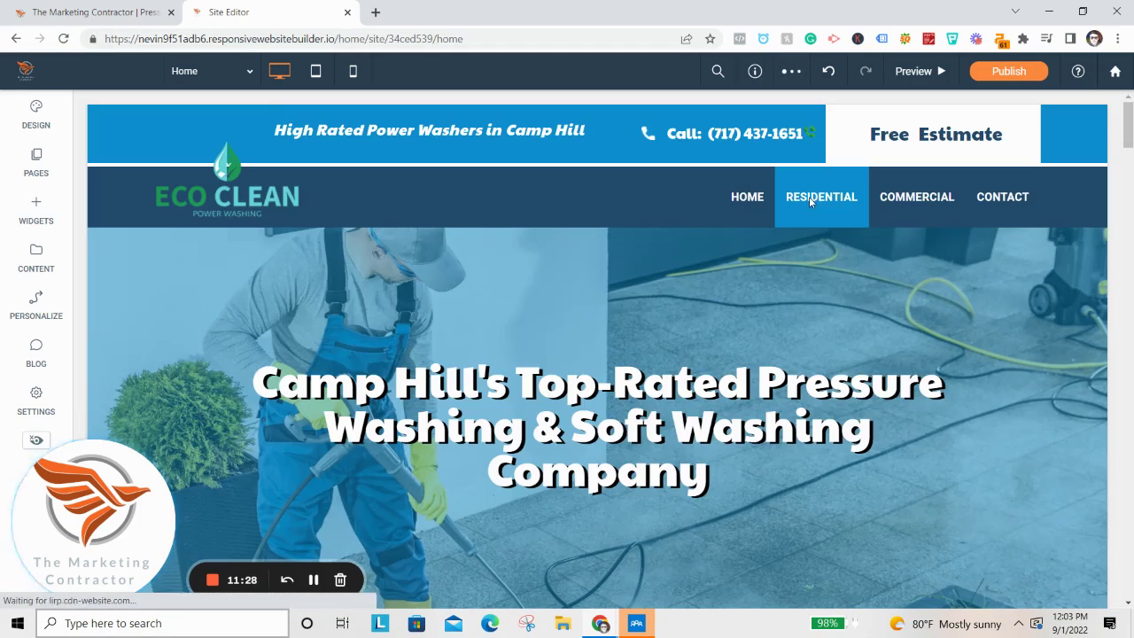
click(808, 197)
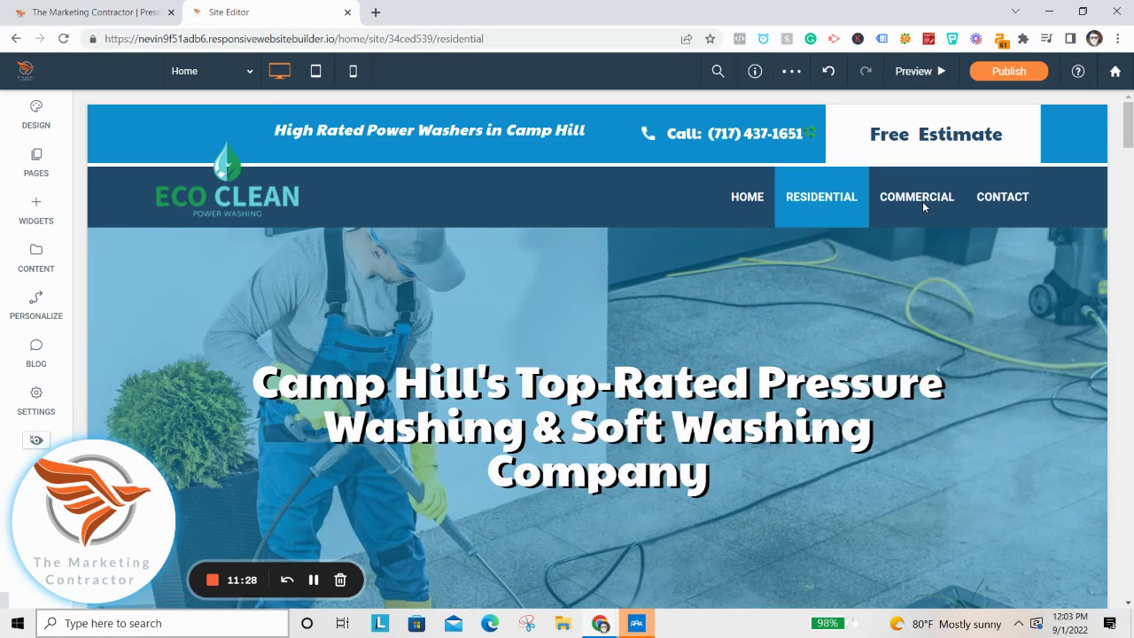
click(917, 209)
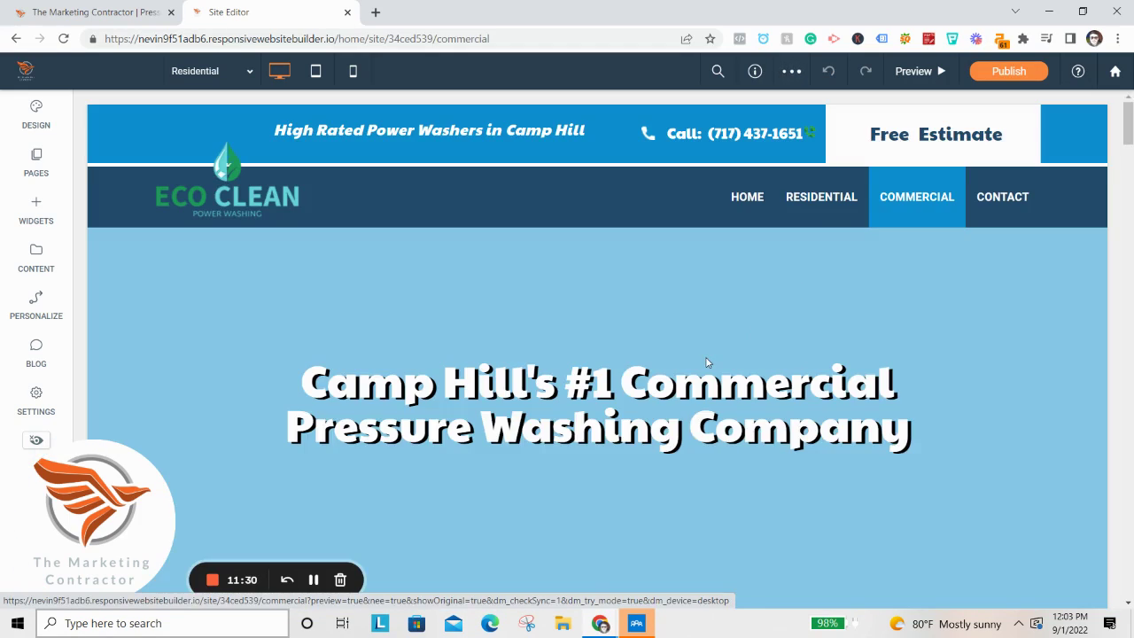
scroll(706, 362, down, 10)
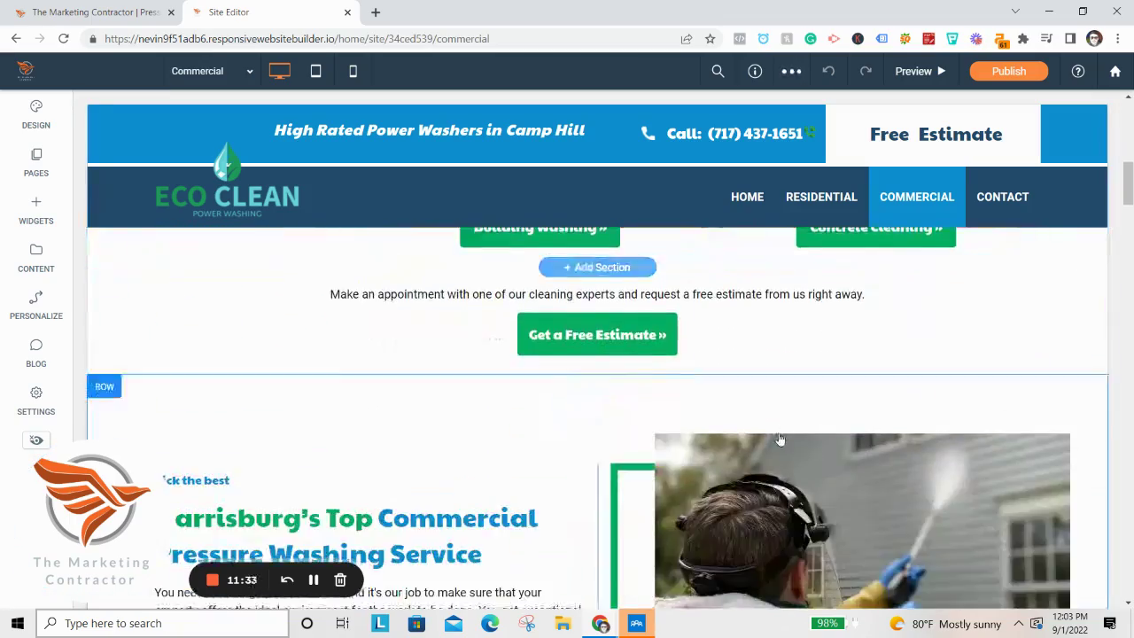
scroll(718, 399, down, 8)
scroll(588, 392, up, 15)
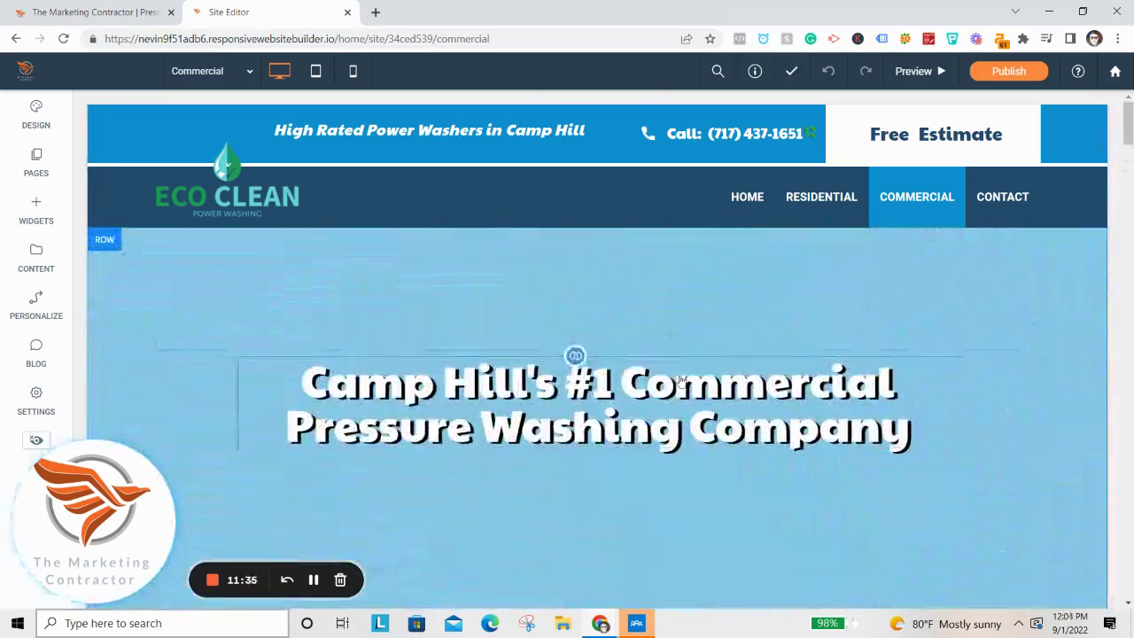
In the Pages panel, check the page options and start a new page.
click(35, 162)
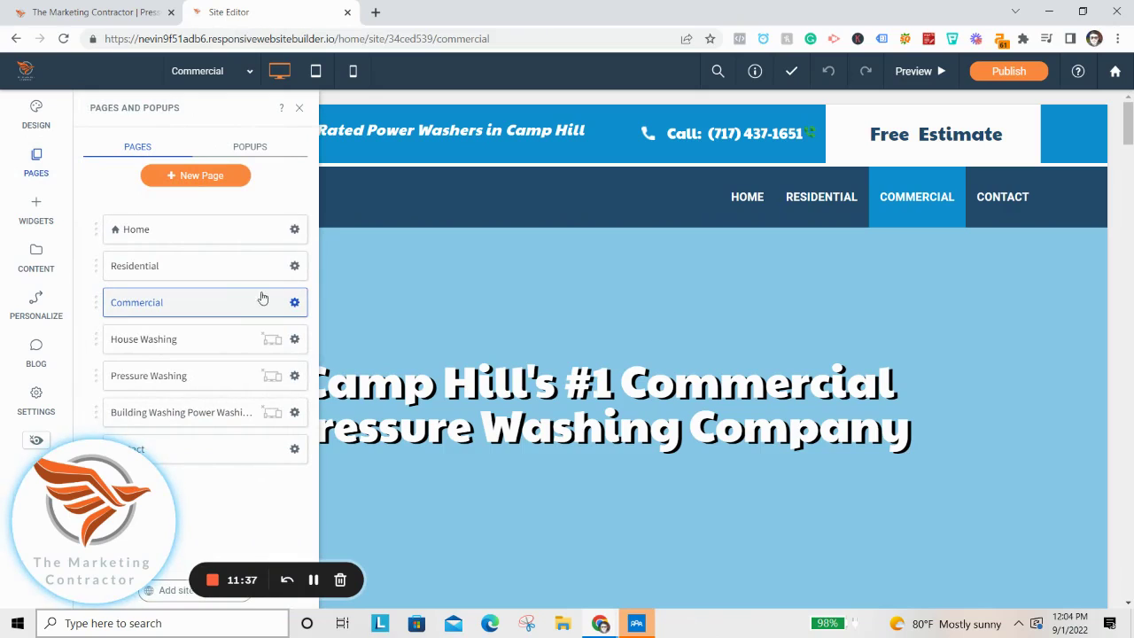
click(294, 302)
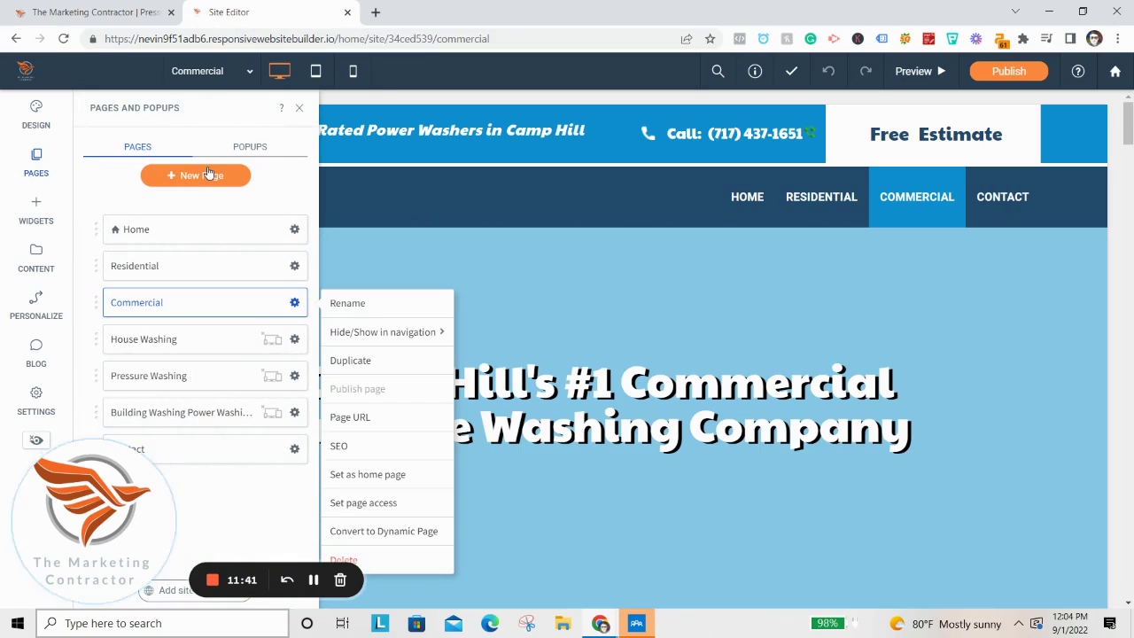
click(296, 268)
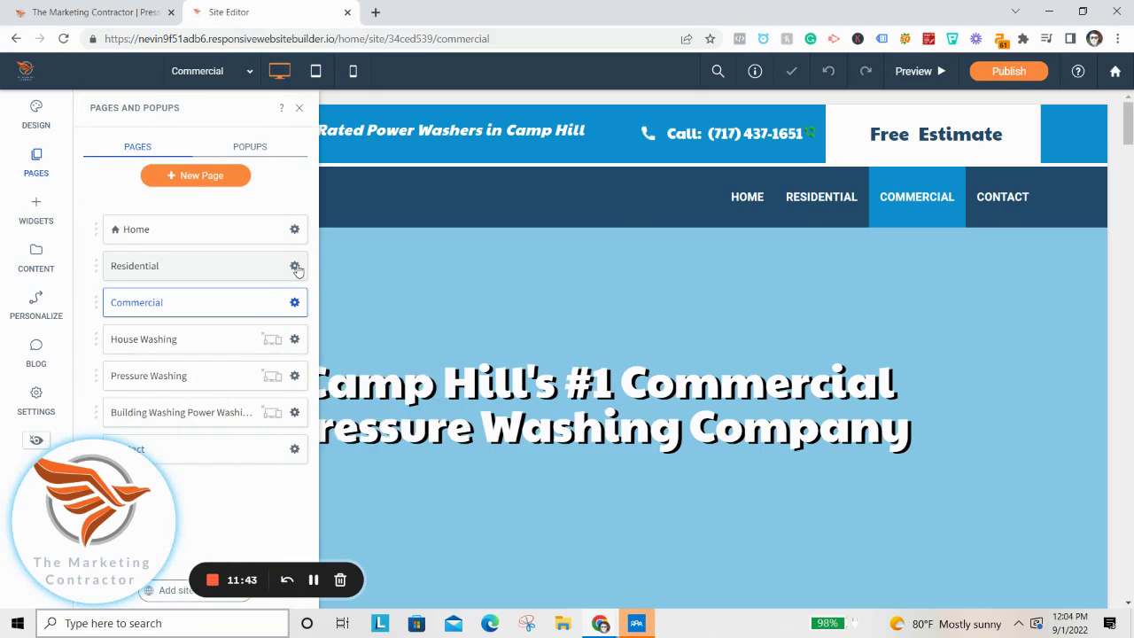
click(296, 267)
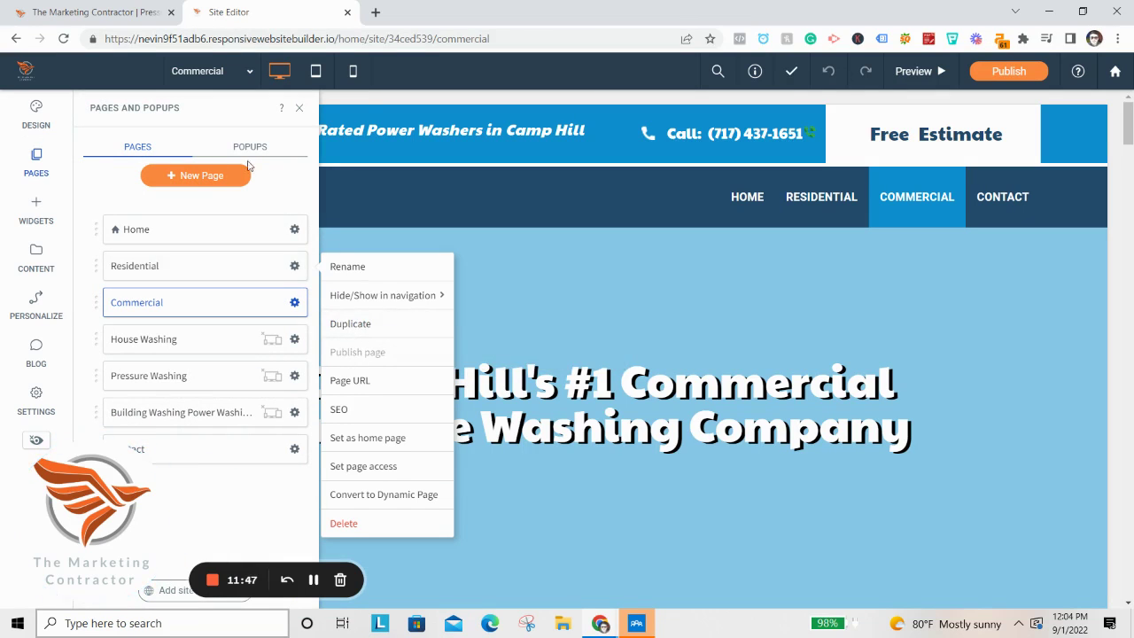
click(209, 177)
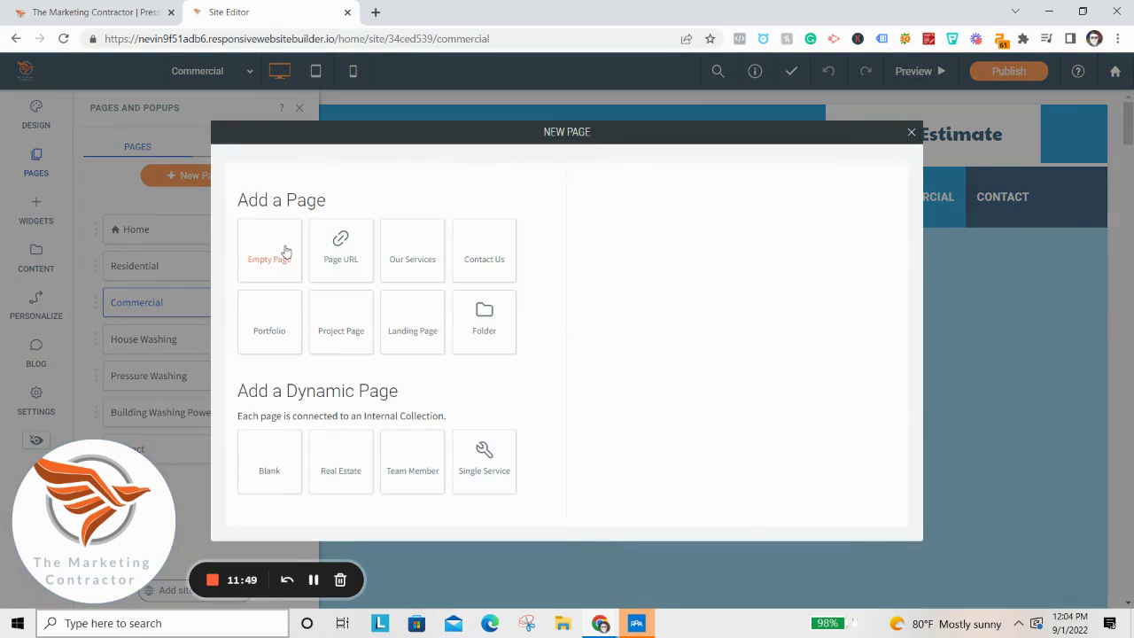
Add an Empty Page with the default name New Page.
click(269, 254)
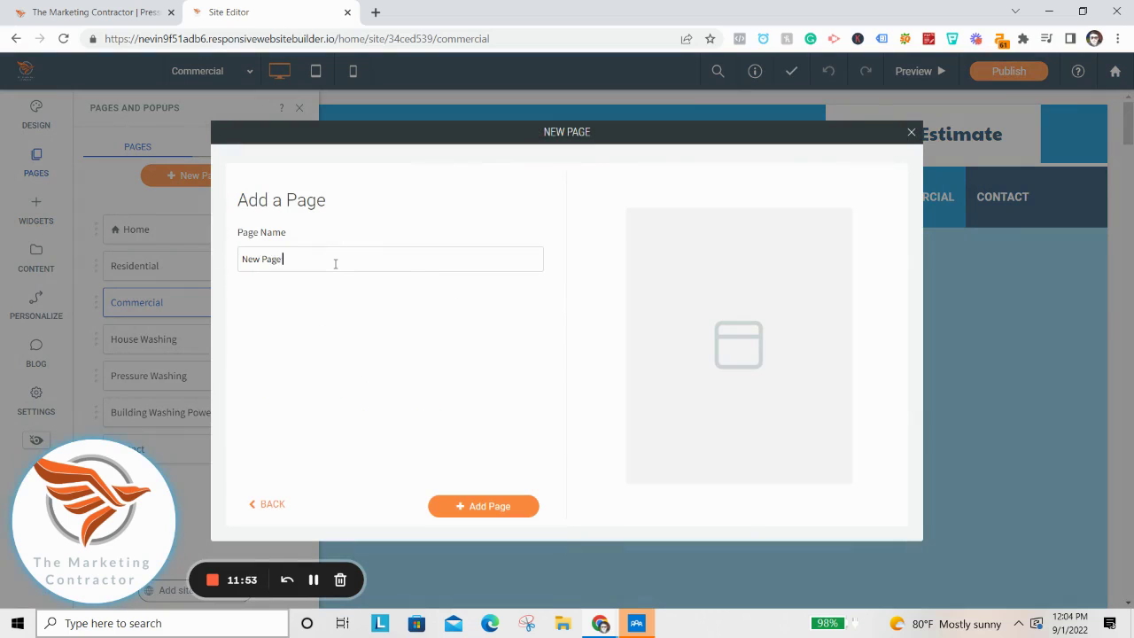
click(472, 503)
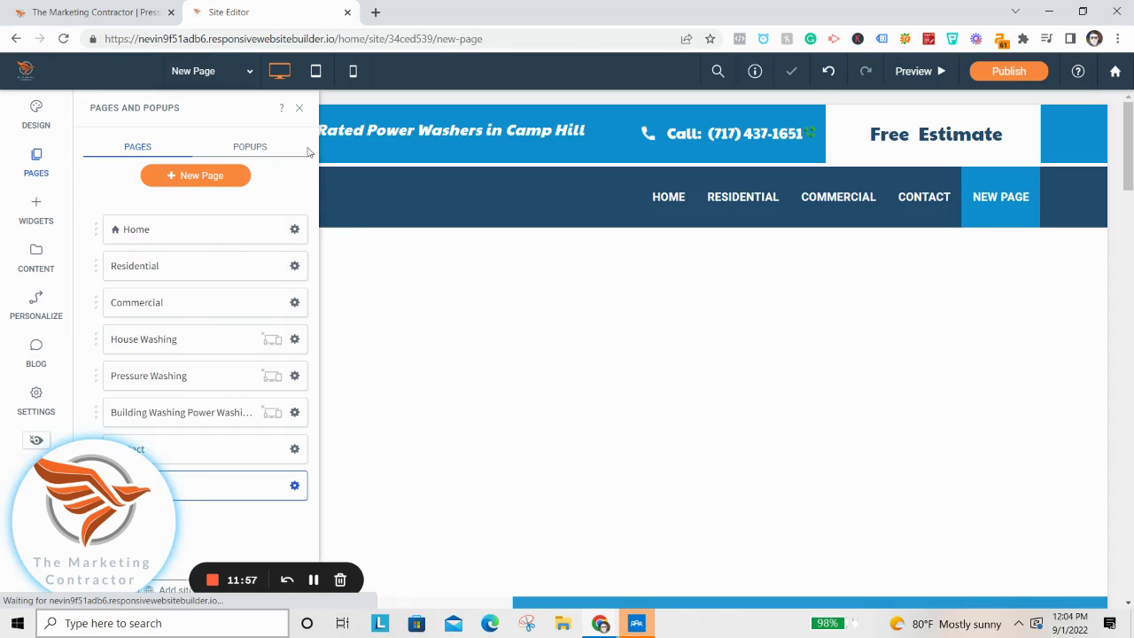
click(300, 107)
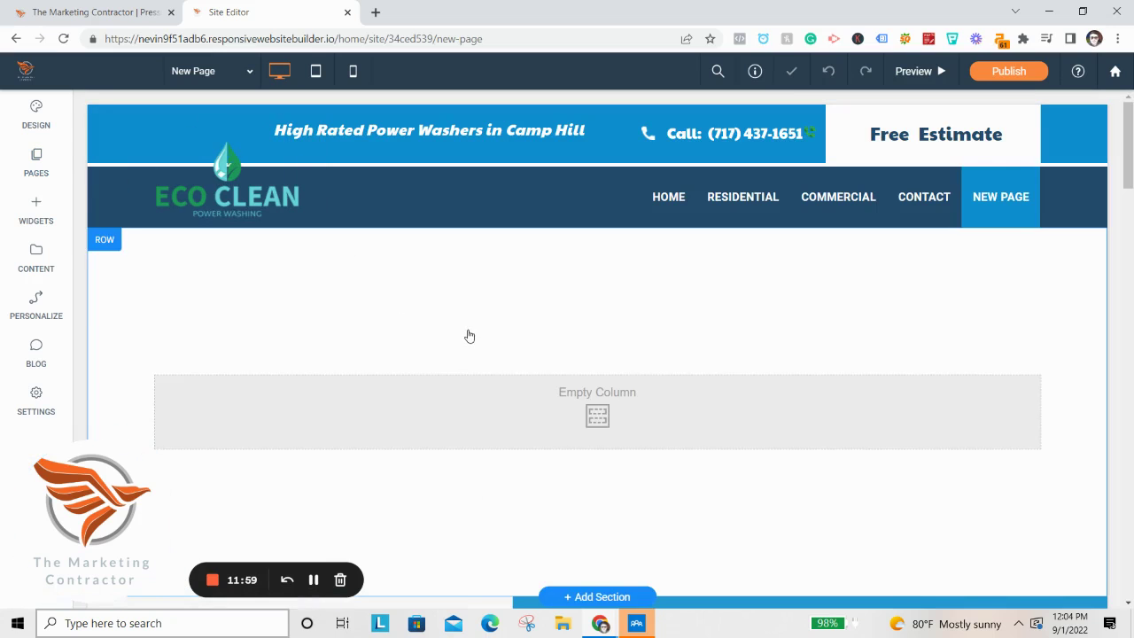
Look over the blank New Page and add a new section to it.
scroll(452, 359, down, 2)
scroll(605, 423, down, 5)
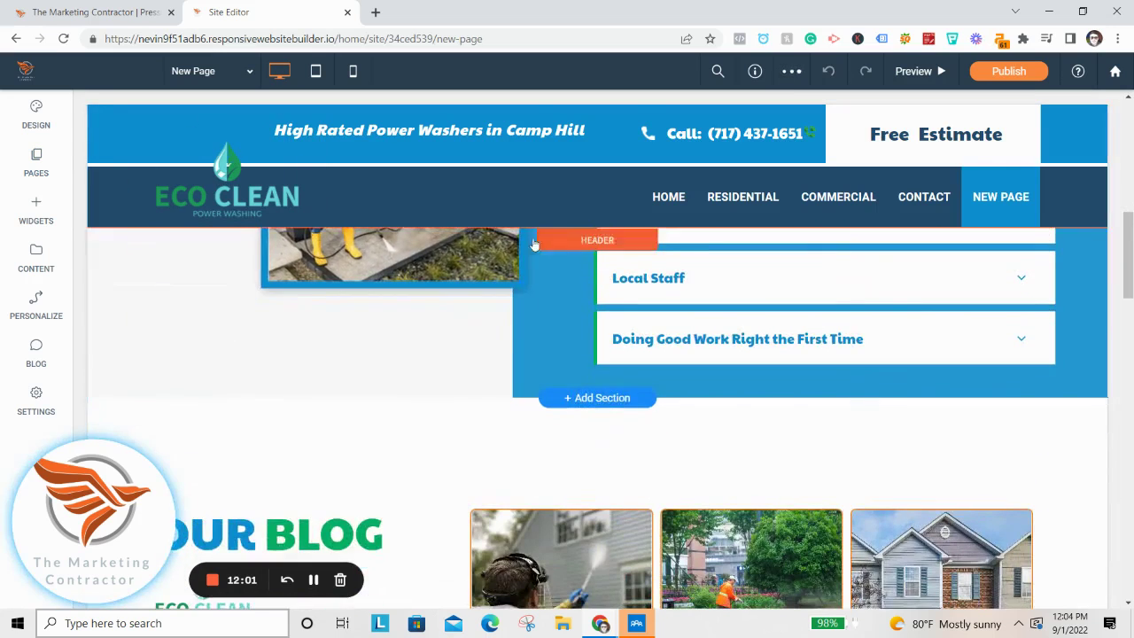
scroll(281, 396, up, 2)
scroll(282, 396, up, 2)
scroll(467, 440, up, 5)
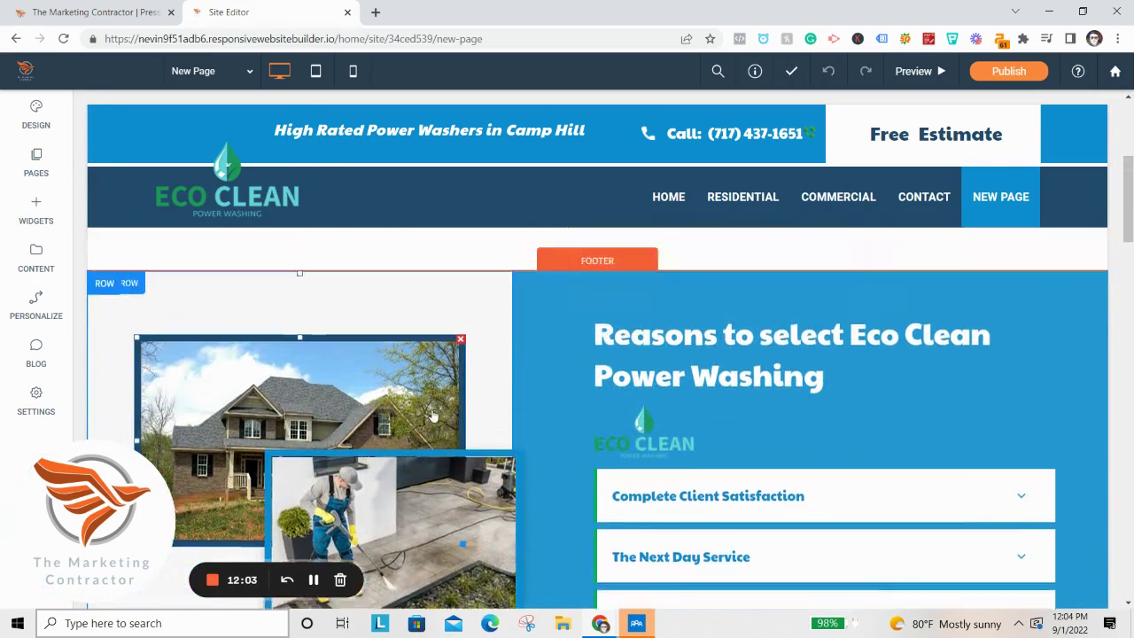
scroll(504, 377, down, 10)
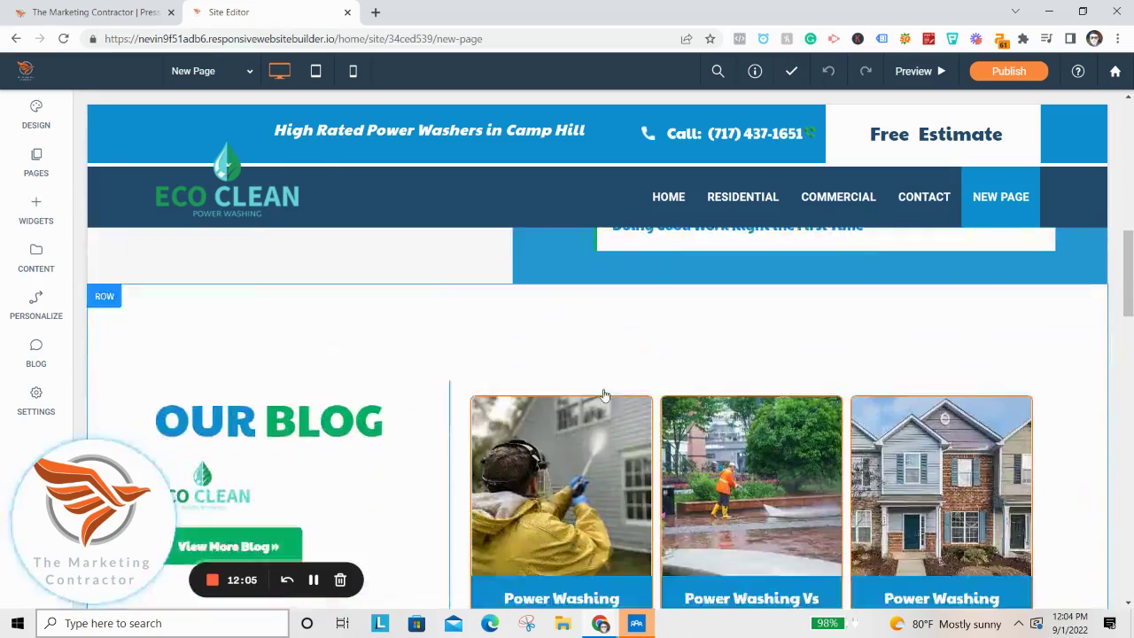
scroll(554, 333, up, 2)
scroll(590, 374, down, 10)
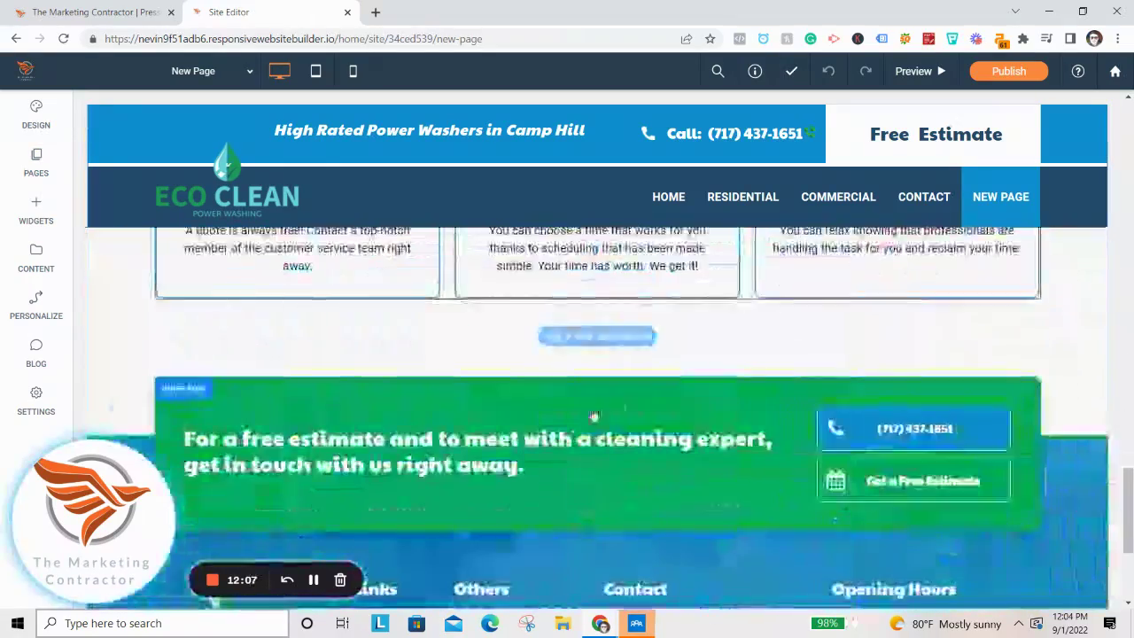
scroll(610, 415, up, 15)
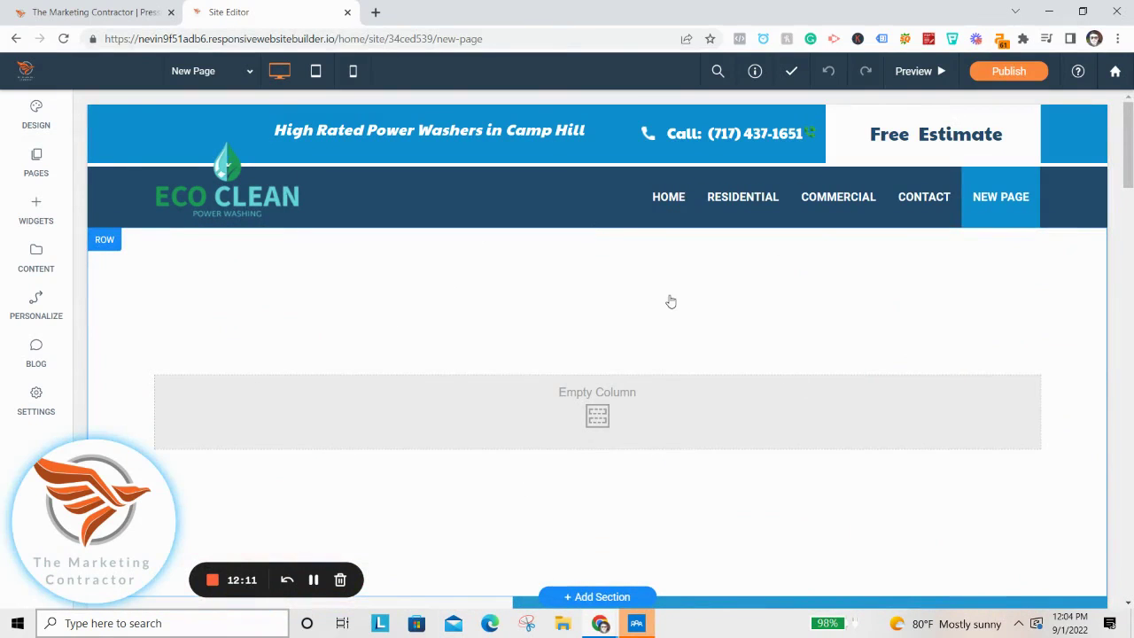
scroll(649, 354, down, 2)
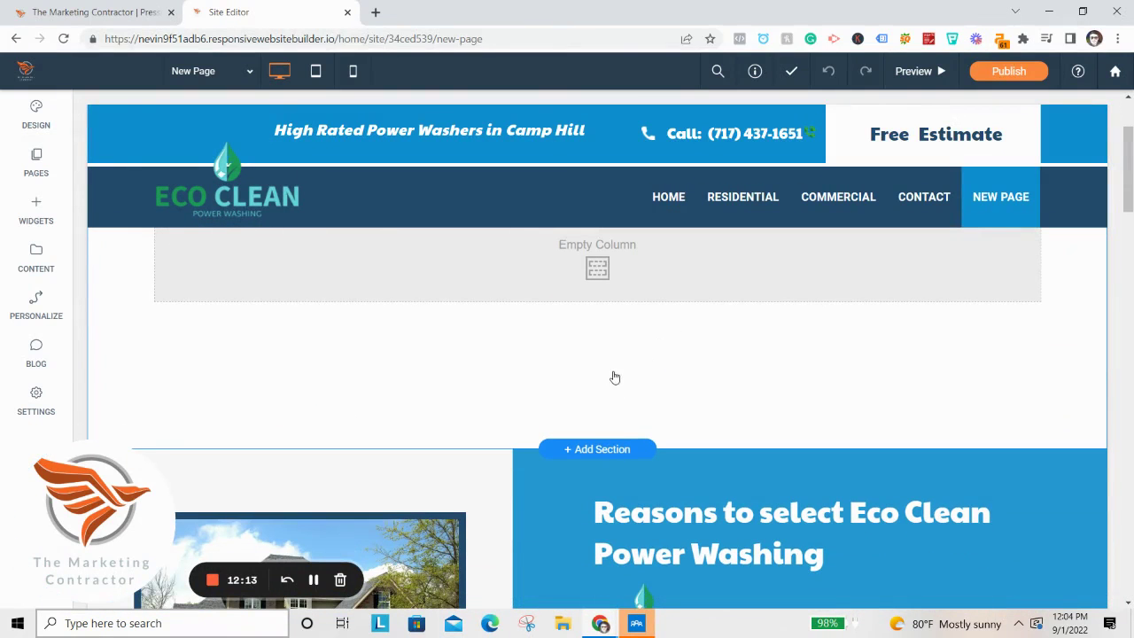
click(589, 450)
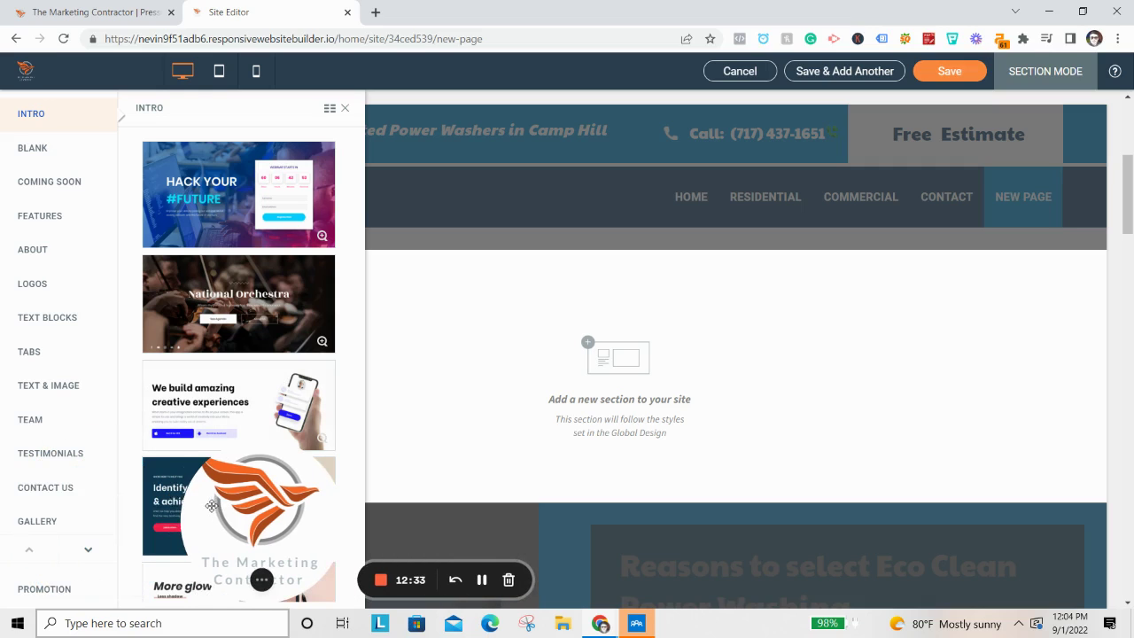
Reveal more section categories and display the Exterior Cleaning Sections templates.
click(86, 554)
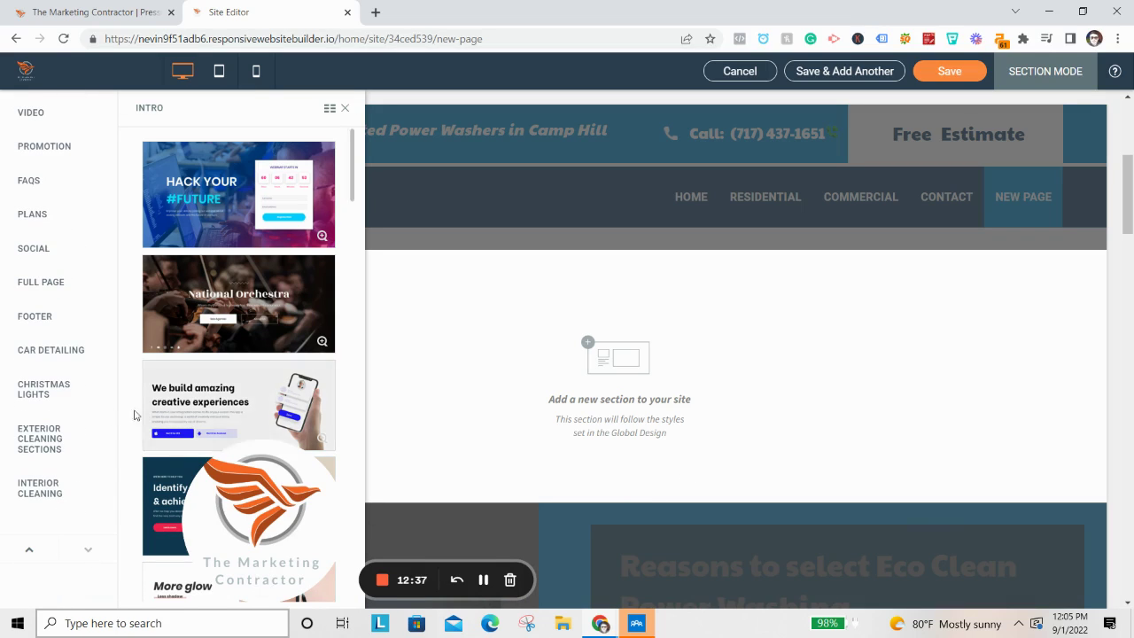
click(36, 438)
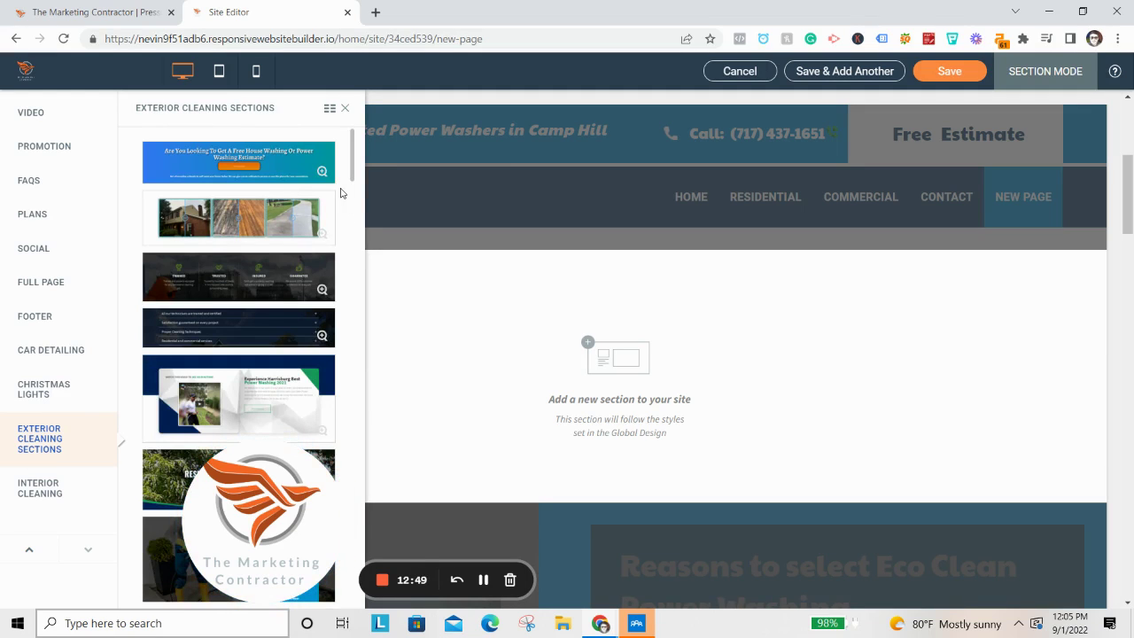
click(330, 108)
scroll(359, 324, down, 5)
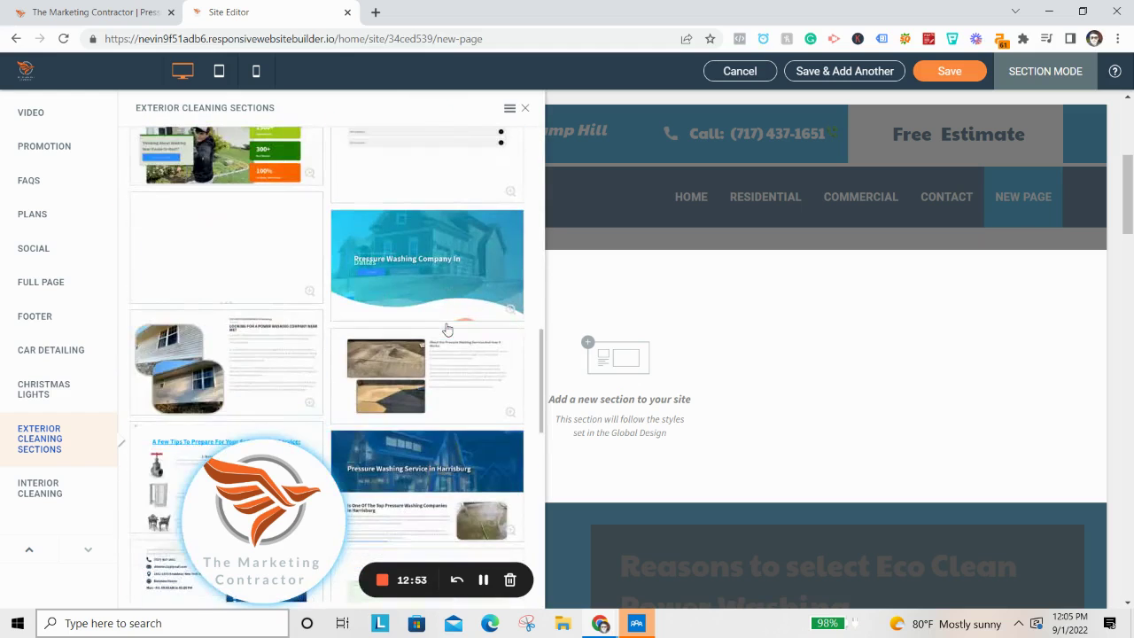
scroll(453, 350, up, 1)
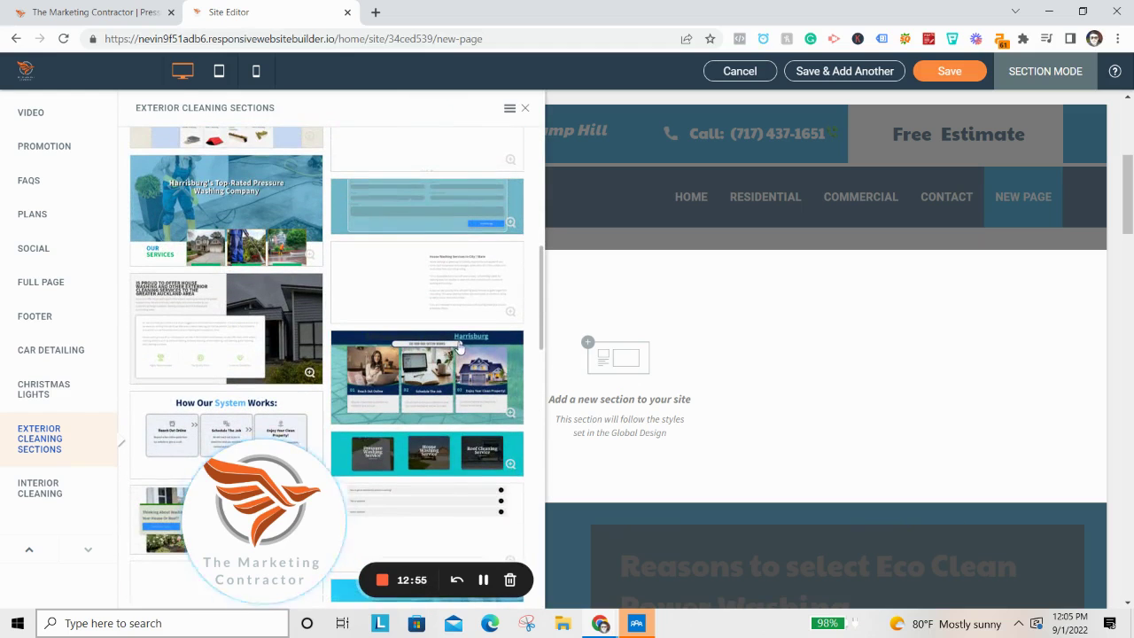
scroll(269, 246, up, 1)
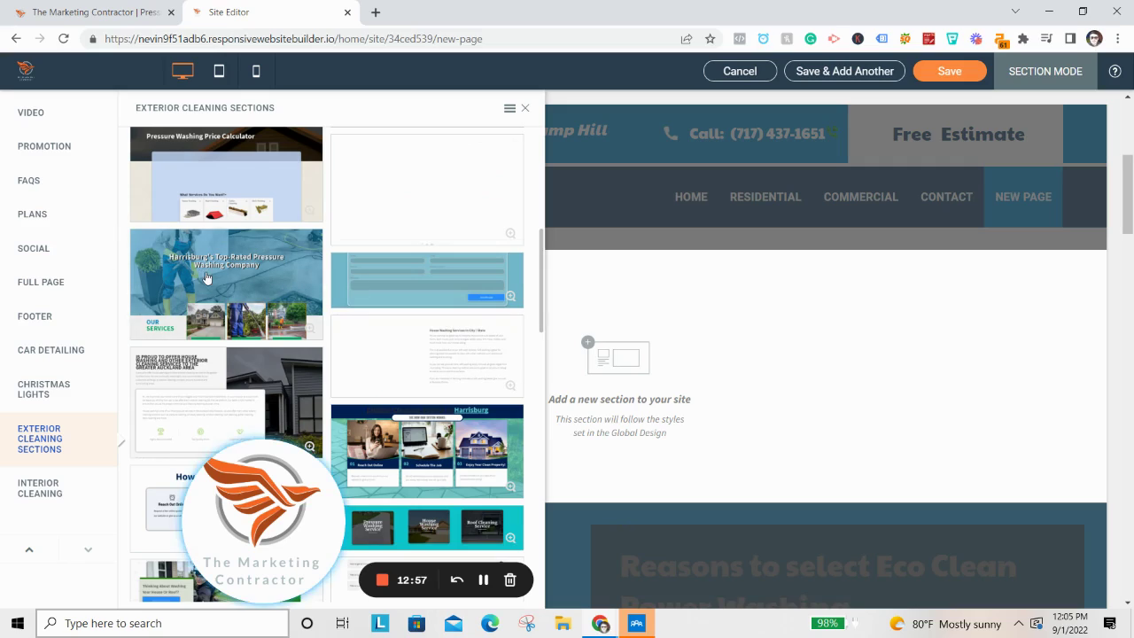
click(159, 326)
scroll(824, 372, down, 10)
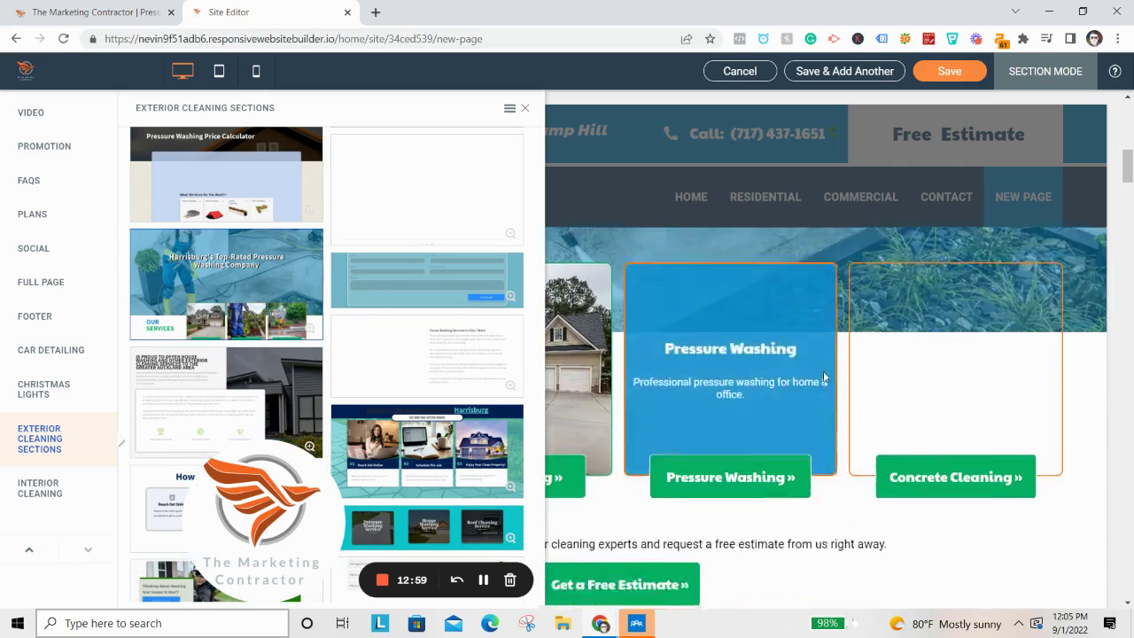
scroll(797, 372, up, 5)
scroll(304, 332, down, 8)
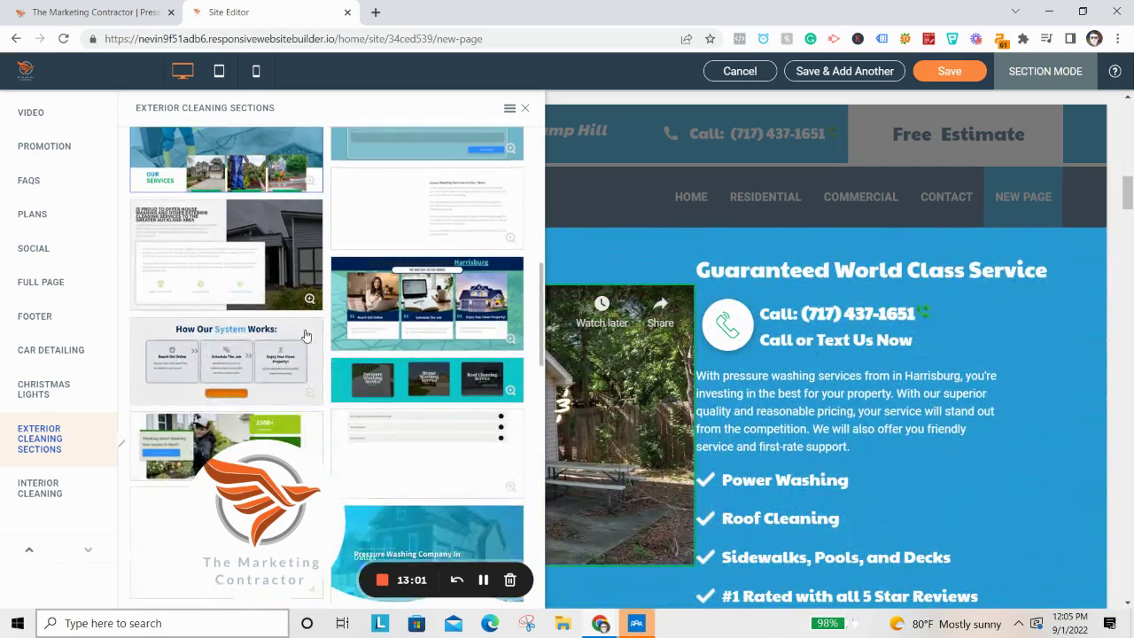
click(394, 302)
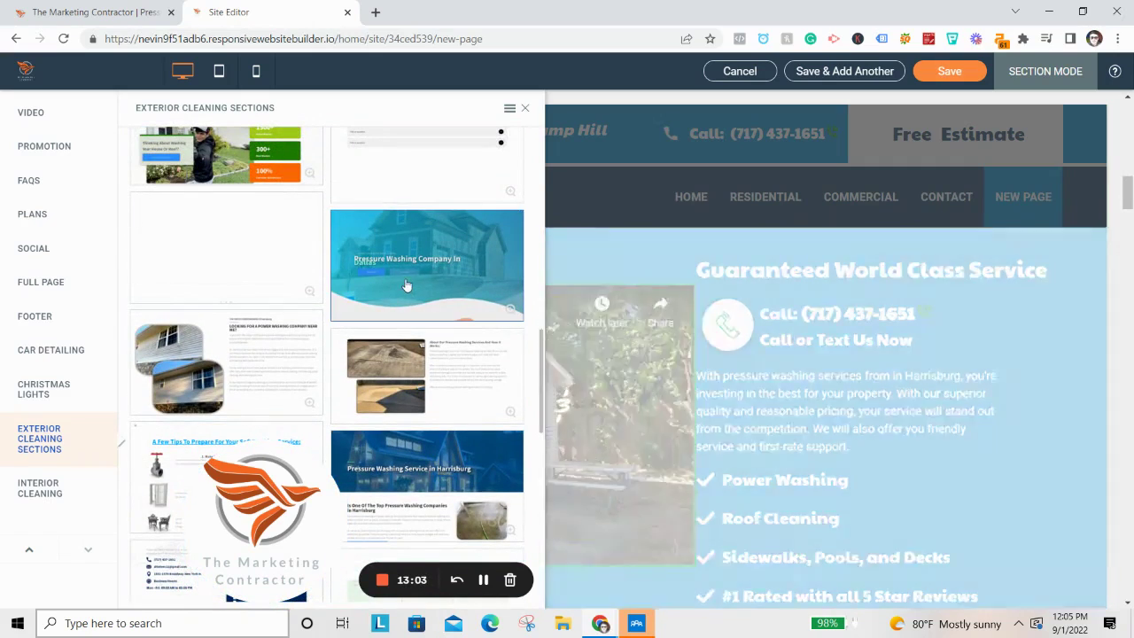
scroll(767, 371, down, 10)
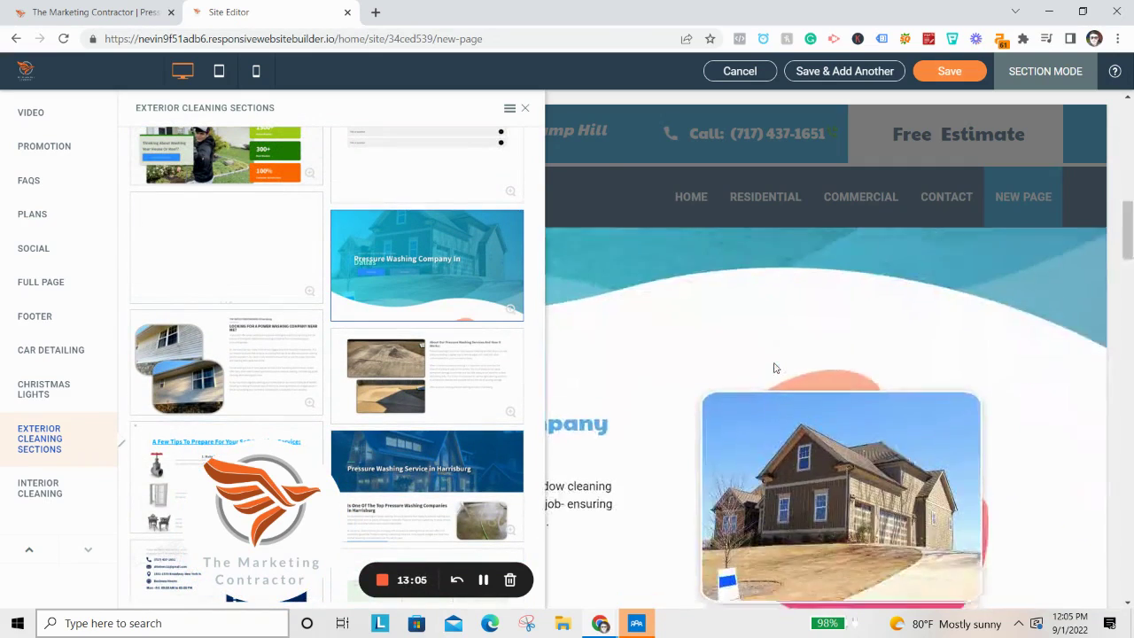
scroll(776, 362, up, 12)
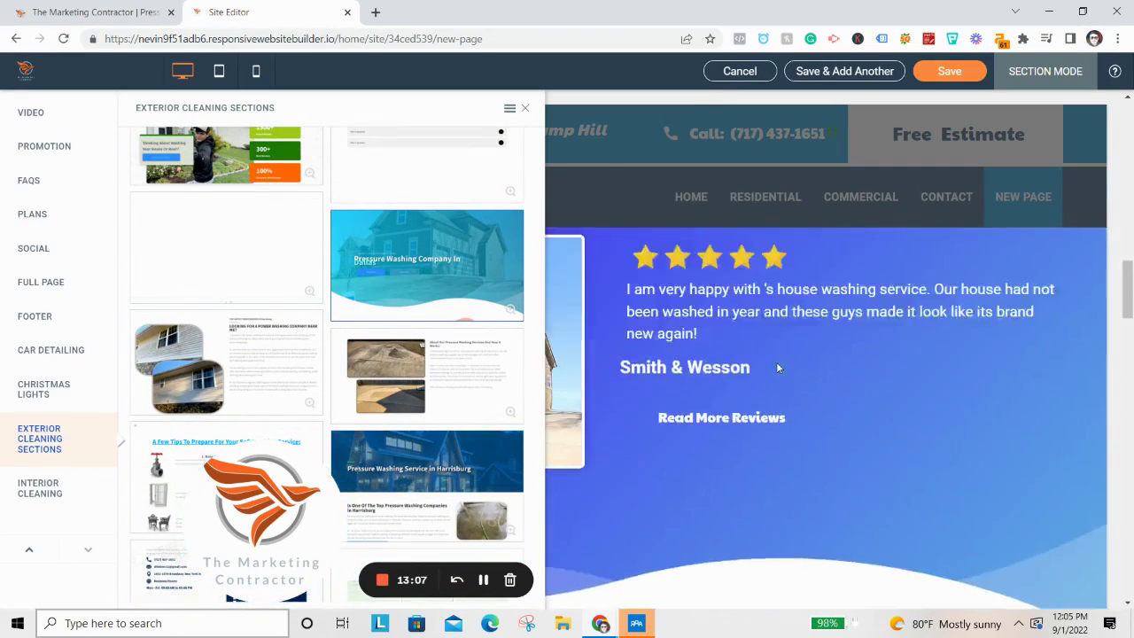
scroll(299, 370, down, 1)
scroll(298, 371, down, 4)
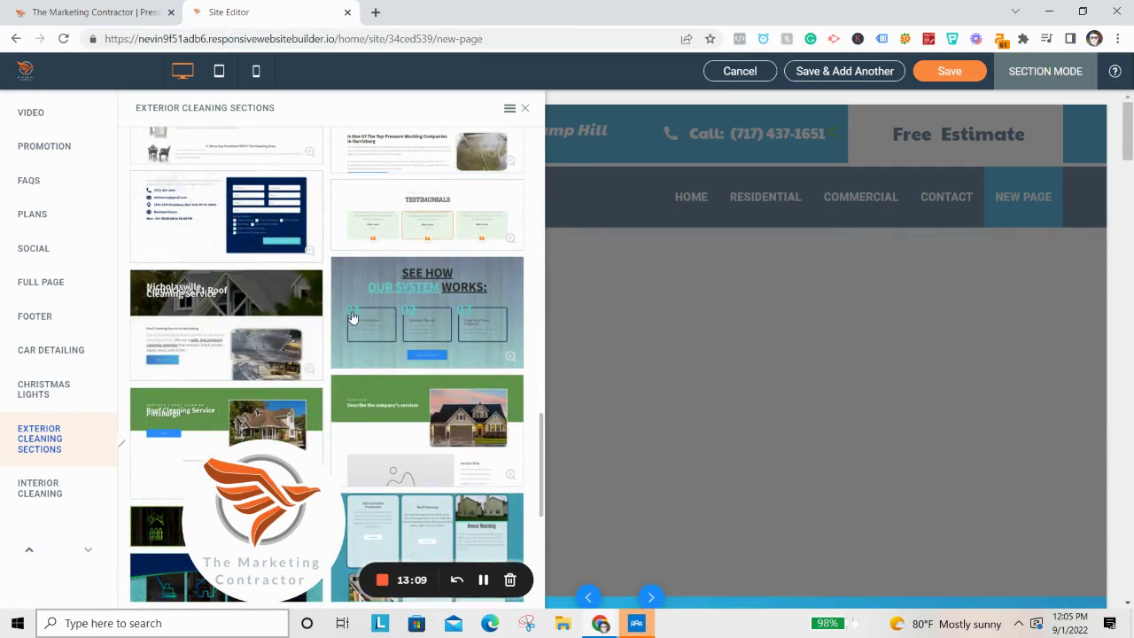
scroll(400, 315, down, 4)
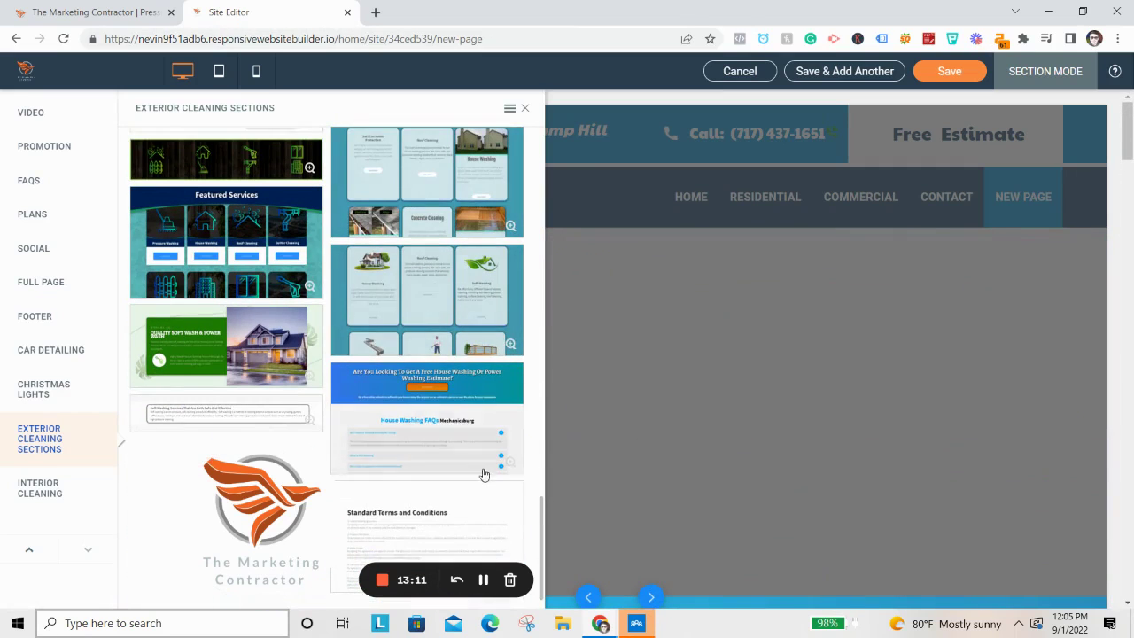
scroll(486, 428, up, 5)
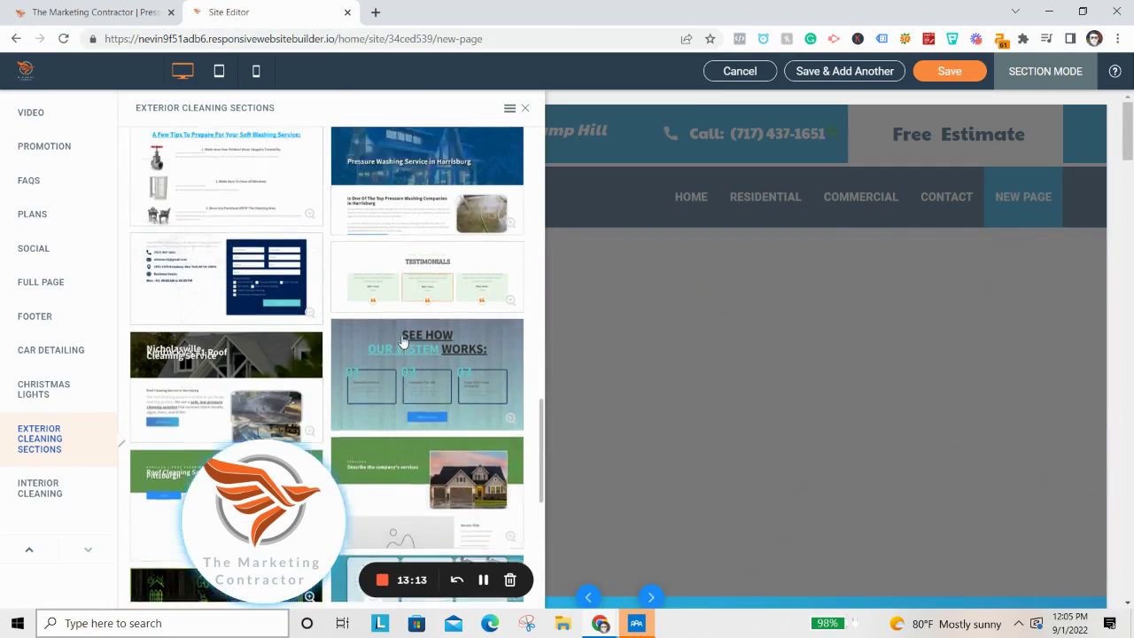
scroll(416, 346, up, 8)
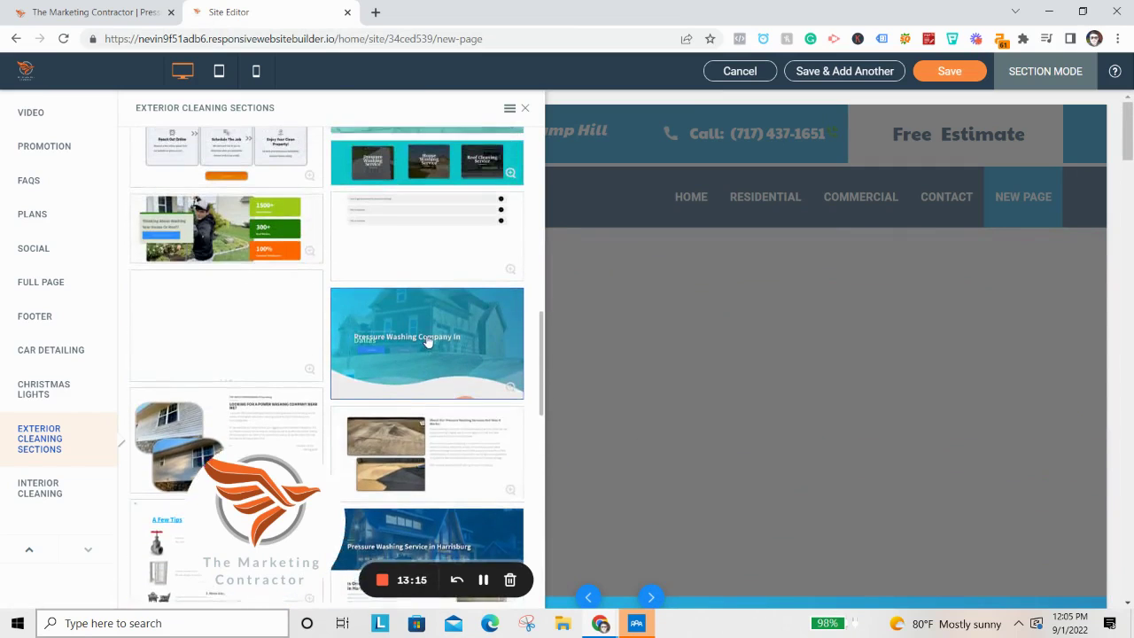
scroll(427, 355, up, 10)
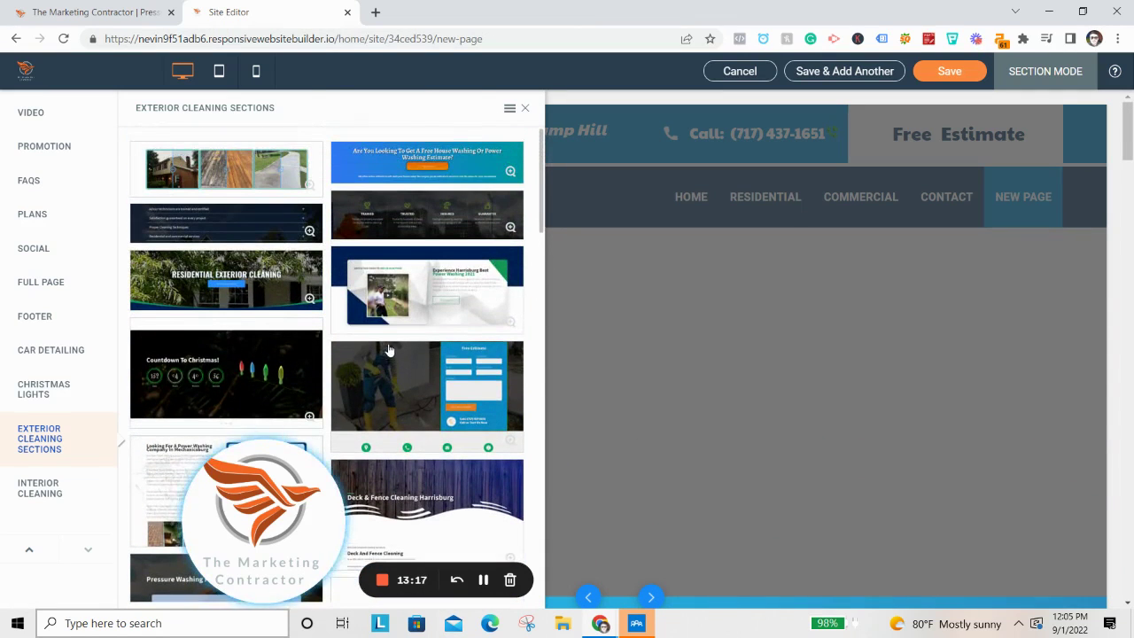
Insert the 'Holiday Lighting Done For You' section from the Christmas Lights category.
click(50, 387)
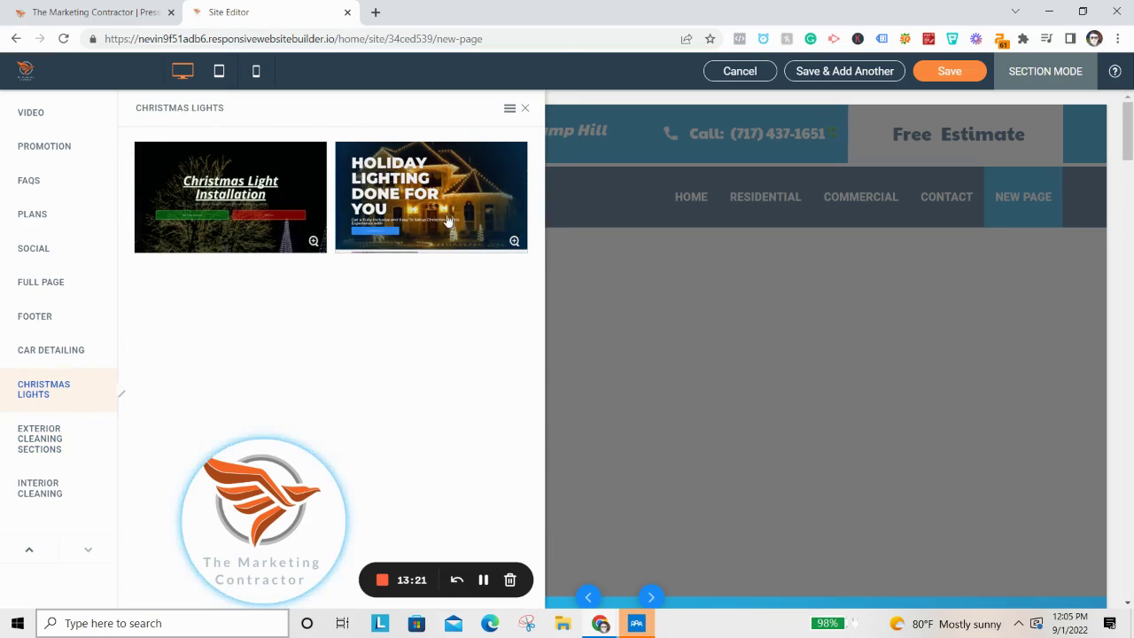
click(443, 217)
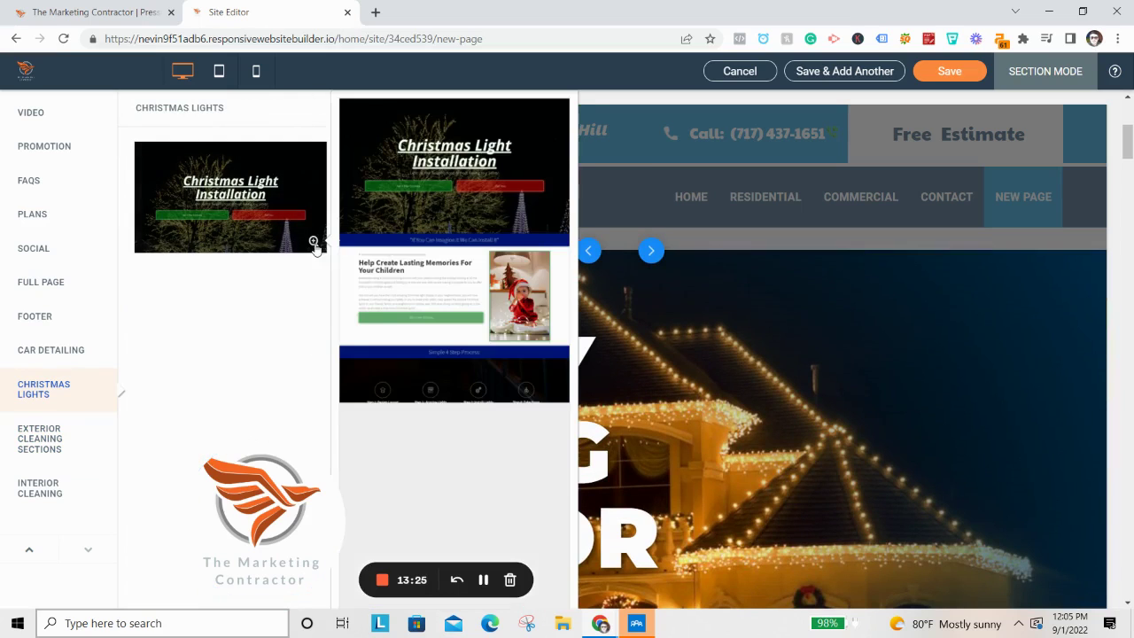
mouse_move(517, 243)
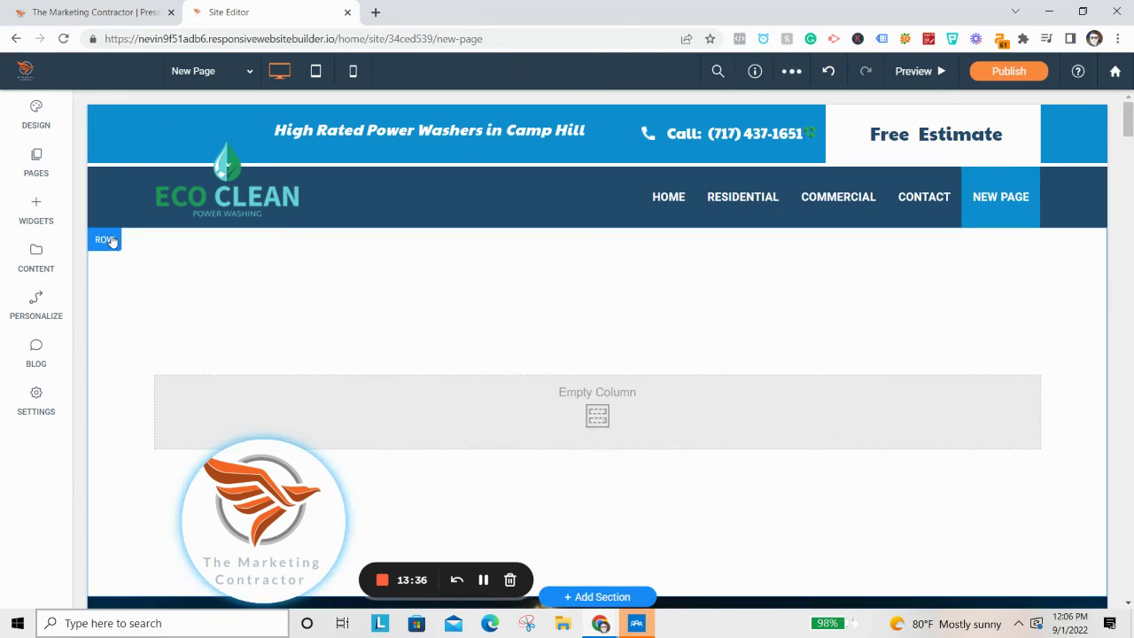
Delete the empty row above the Holiday Lighting section and review the table, quote form and FAQ.
click(105, 240)
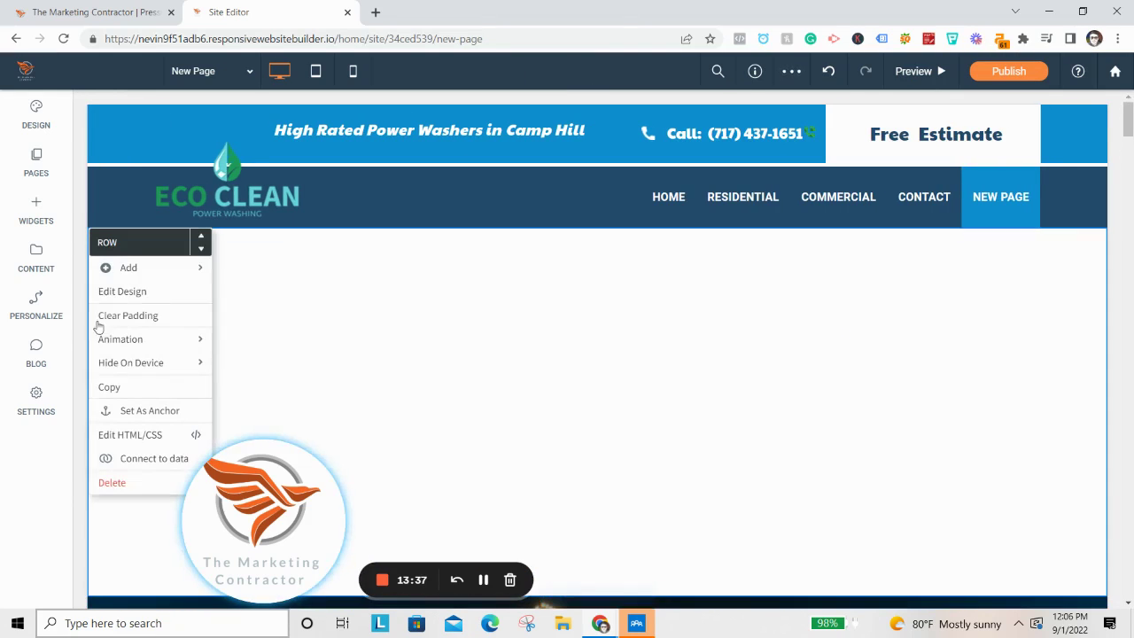
click(116, 483)
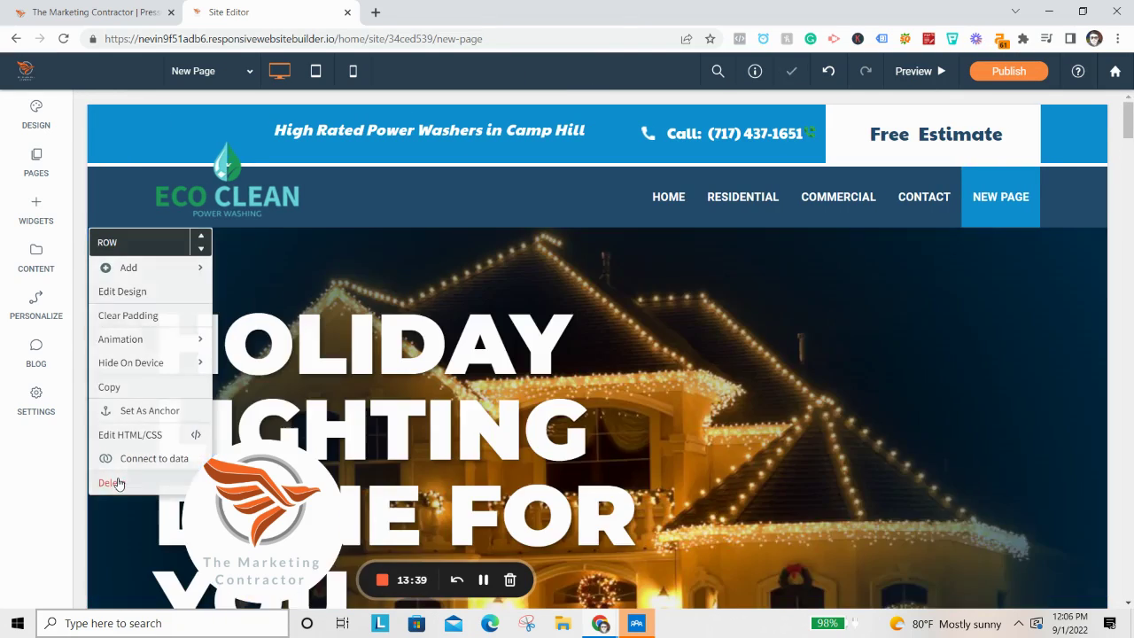
scroll(883, 395, down, 4)
scroll(927, 455, down, 3)
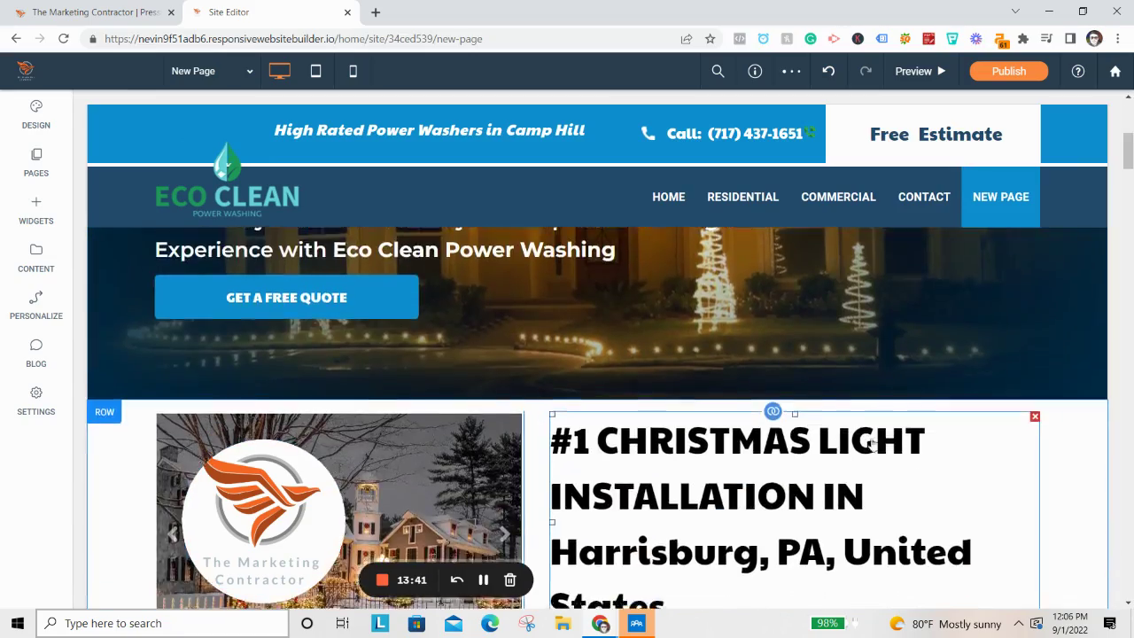
scroll(886, 443, up, 2)
scroll(966, 429, down, 2)
scroll(966, 428, down, 4)
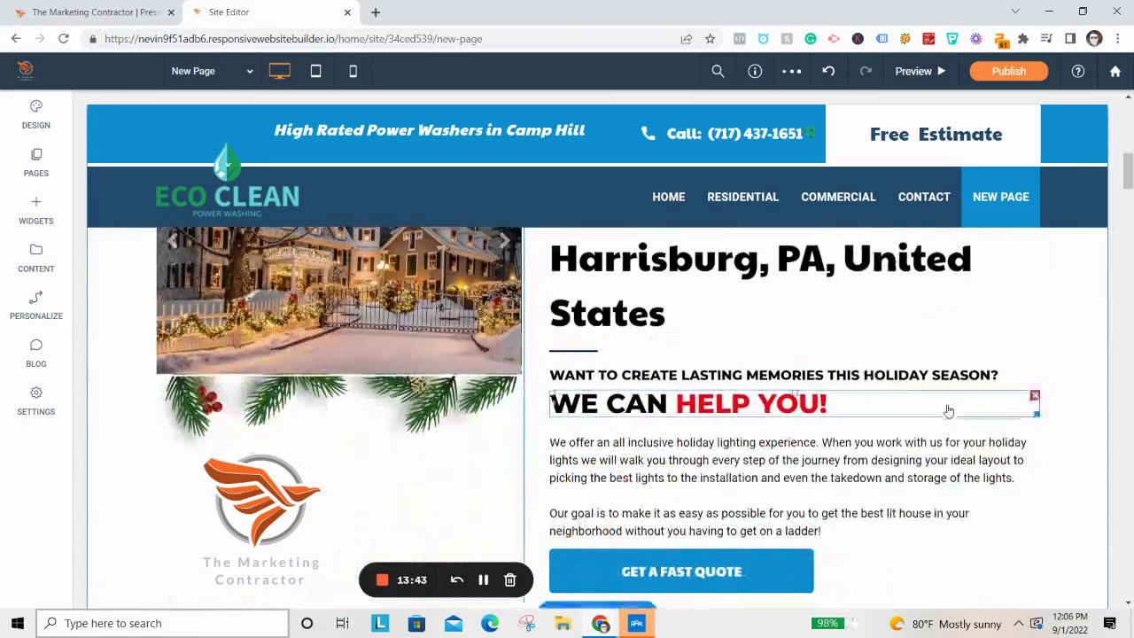
scroll(945, 405, up, 3)
scroll(935, 399, up, 2)
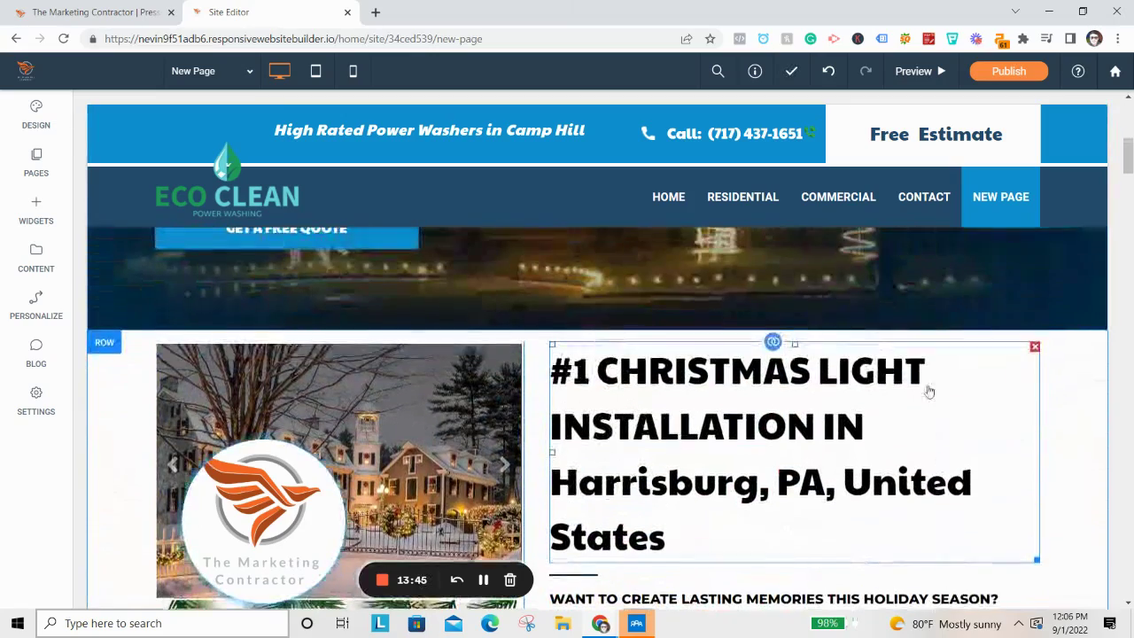
scroll(804, 417, down, 6)
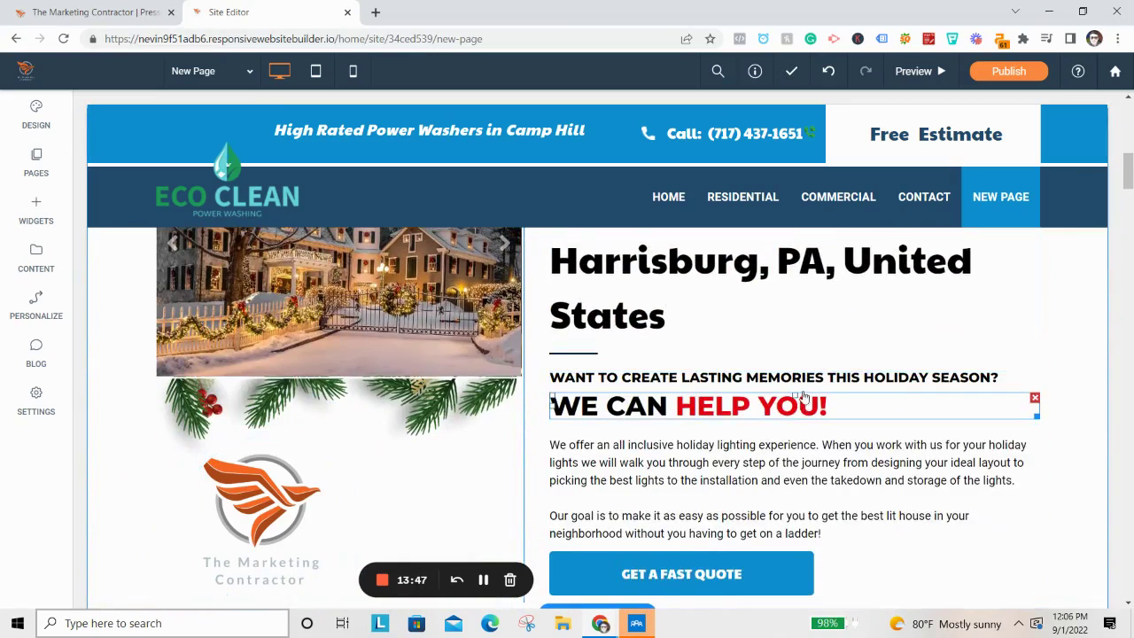
scroll(653, 354, down, 8)
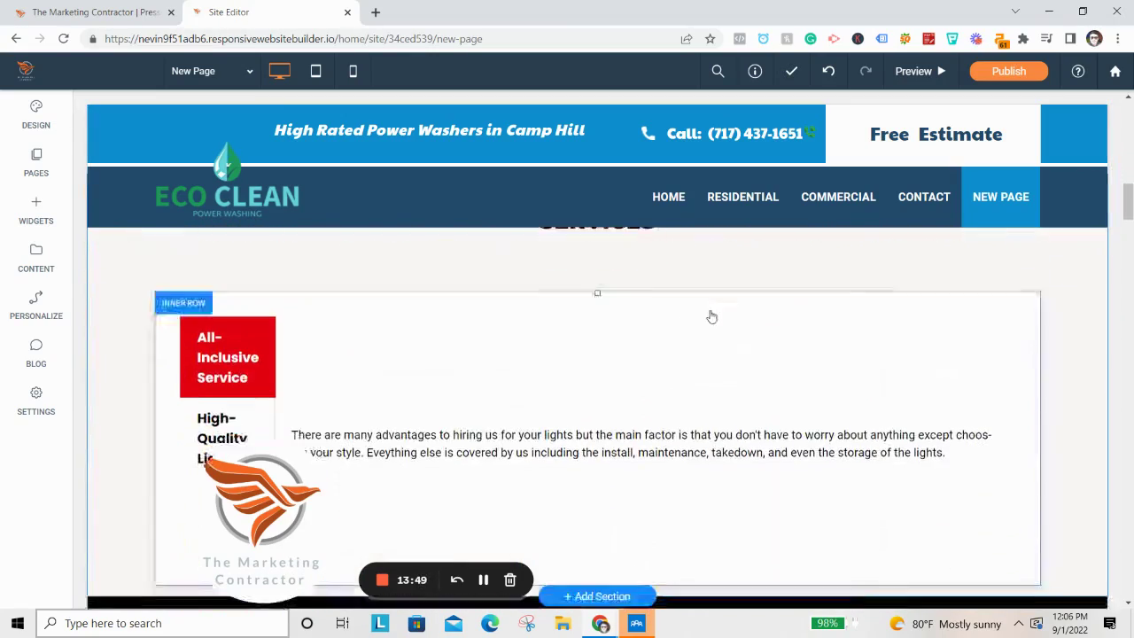
scroll(690, 359, down, 8)
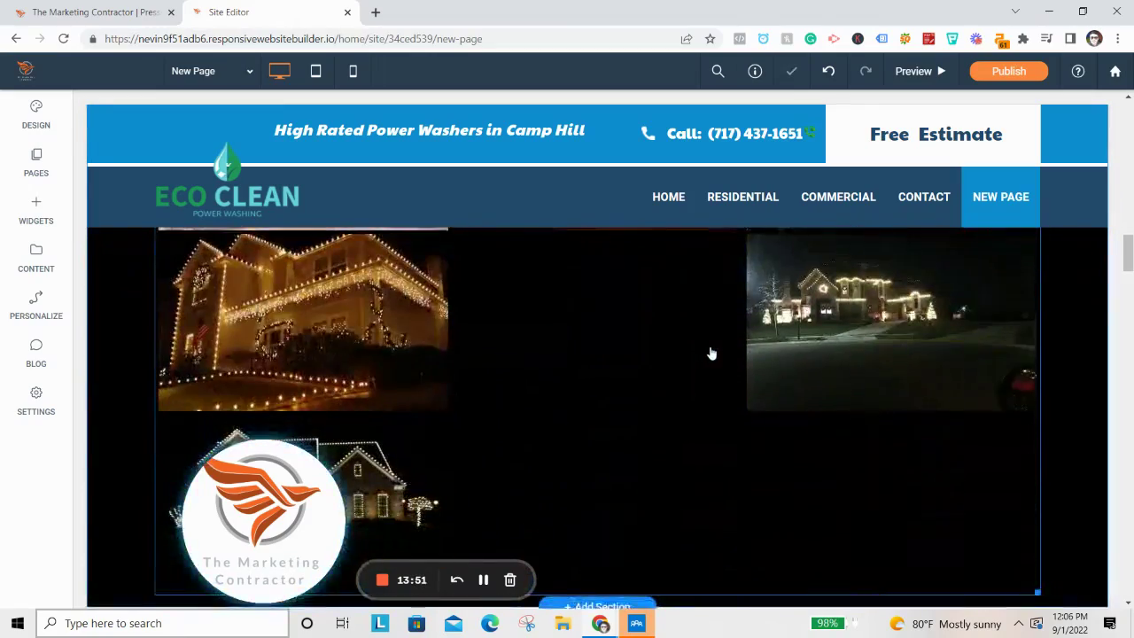
scroll(746, 366, down, 7)
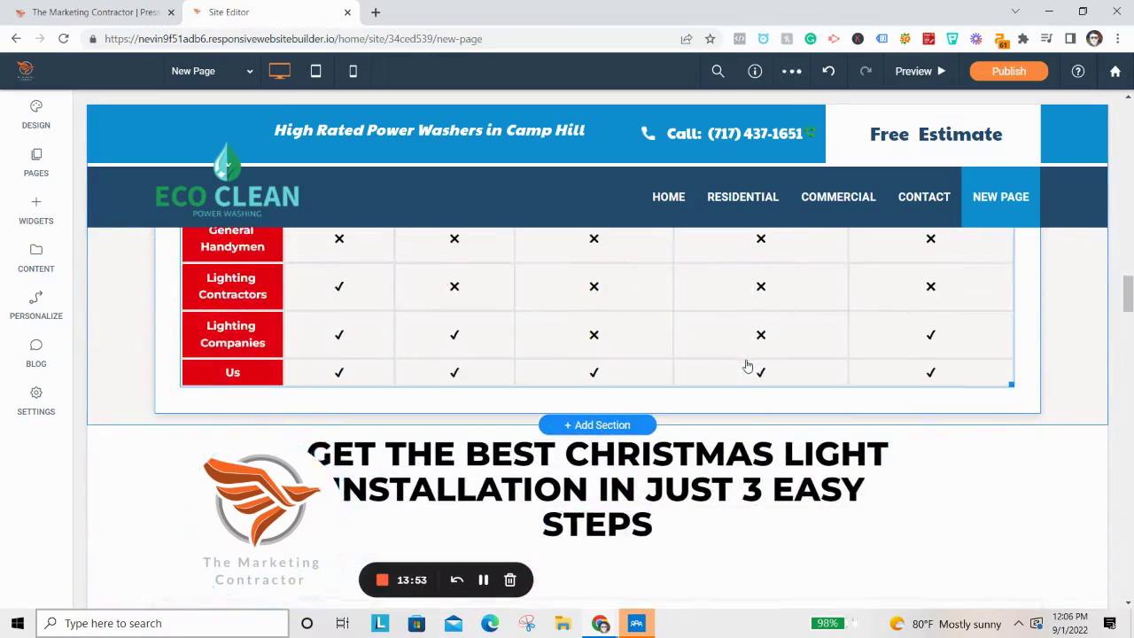
scroll(750, 360, down, 10)
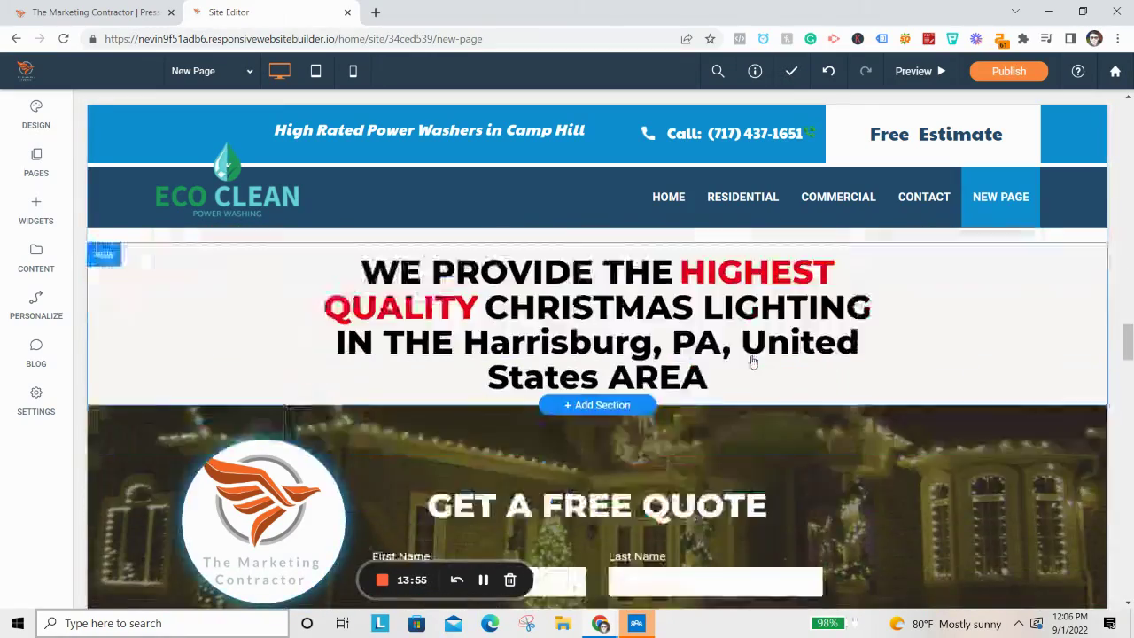
scroll(795, 369, down, 10)
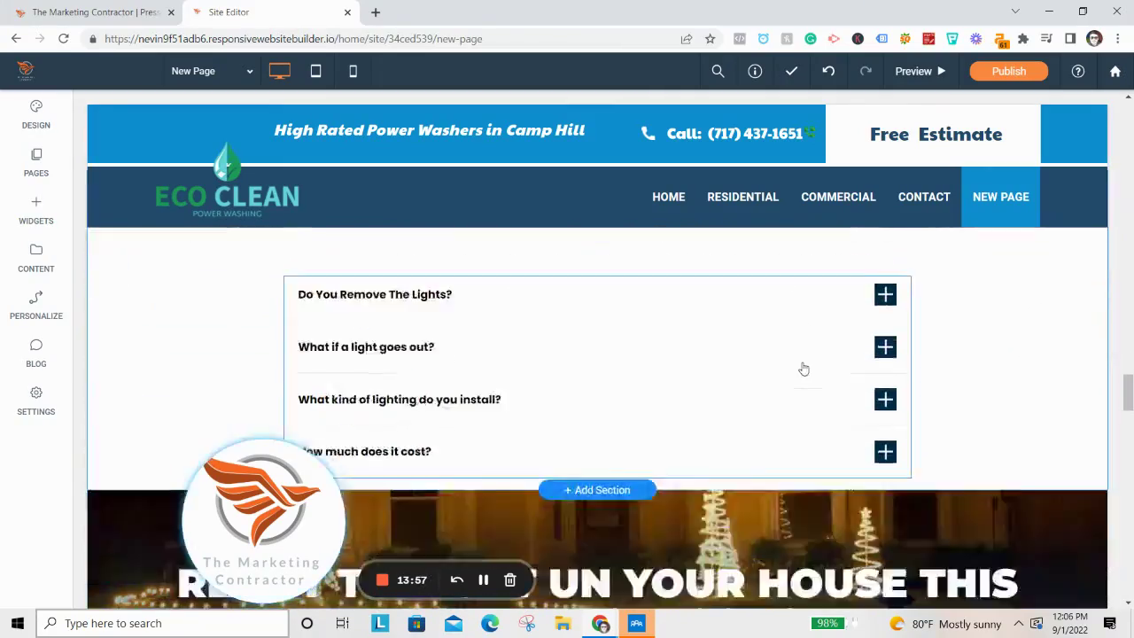
scroll(835, 344, up, 20)
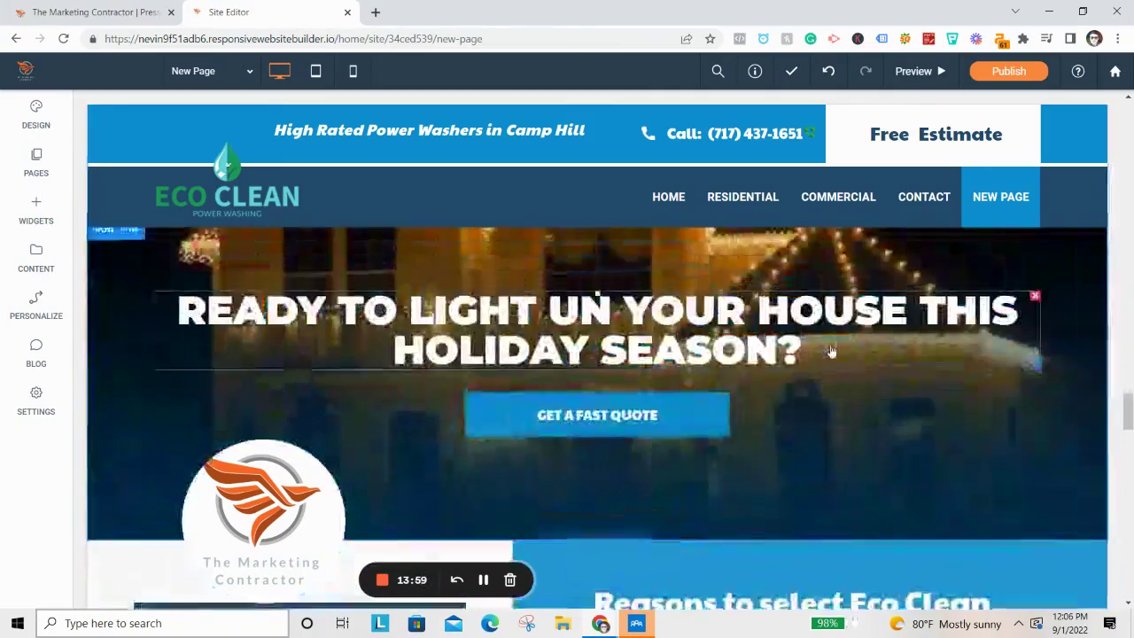
scroll(791, 337, up, 10)
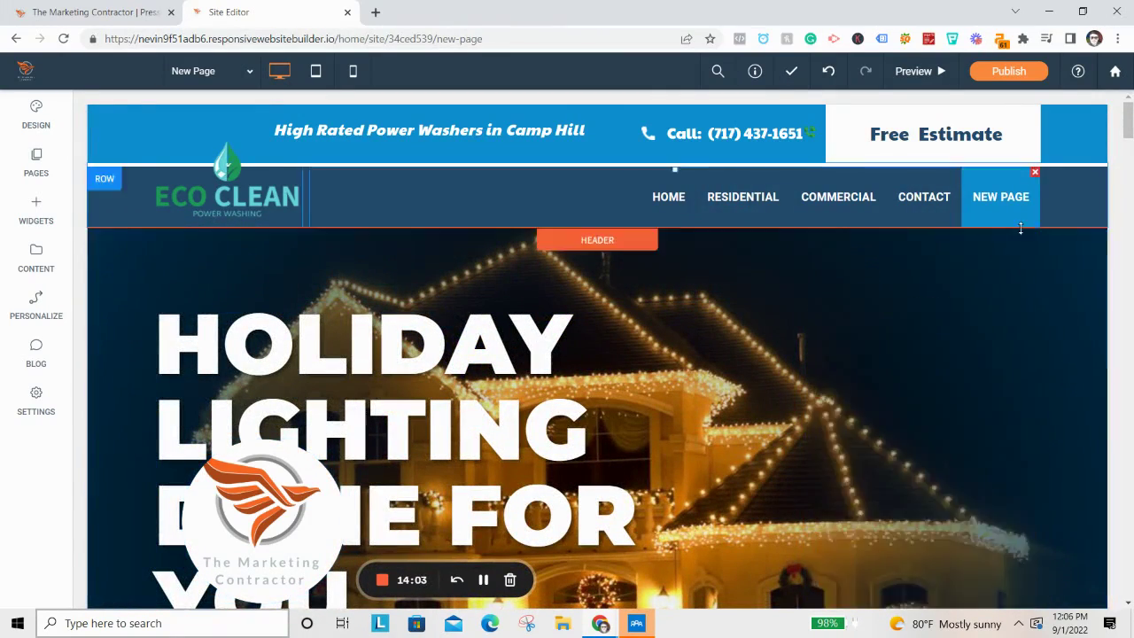
Rename New Page to 'Christmas Lights' in the Pages panel and open its options.
click(35, 173)
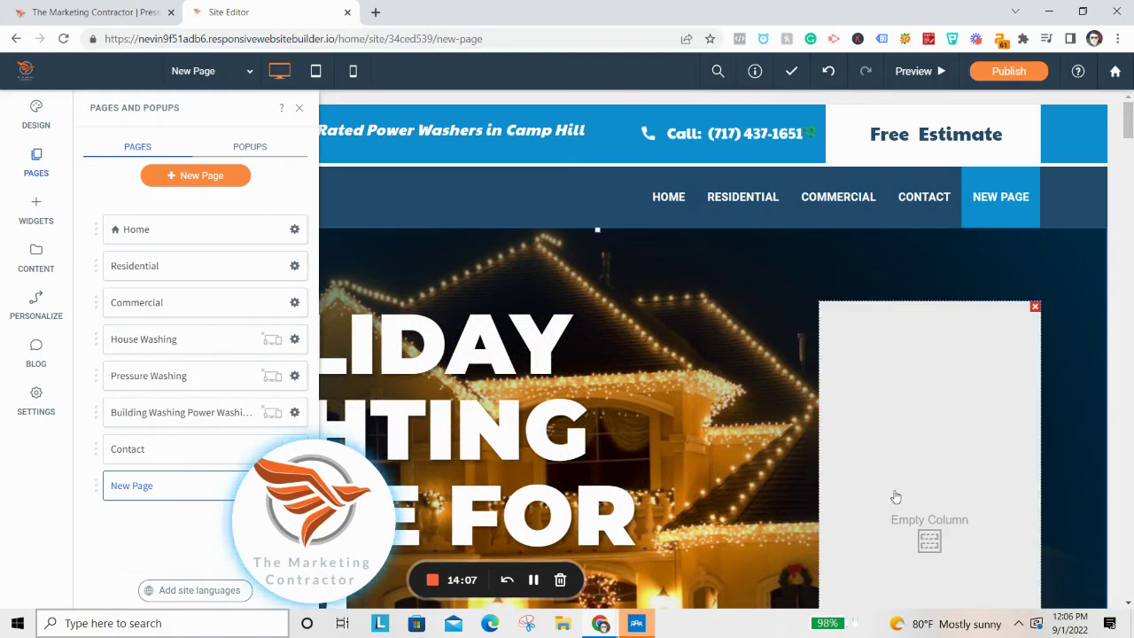
drag(313, 544, 1025, 546)
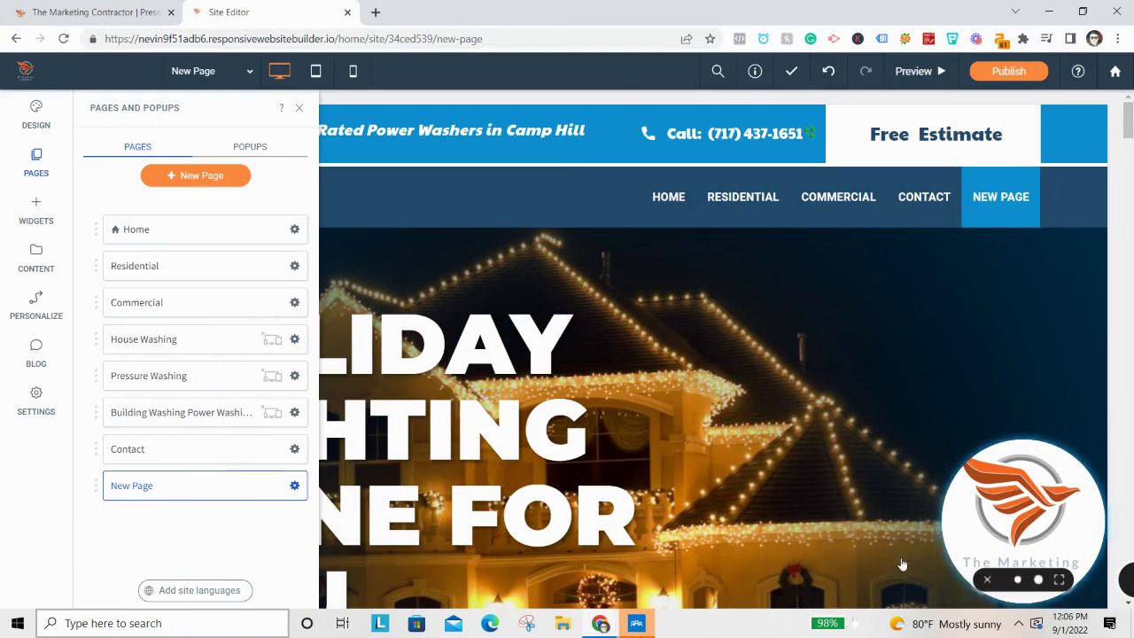
click(296, 487)
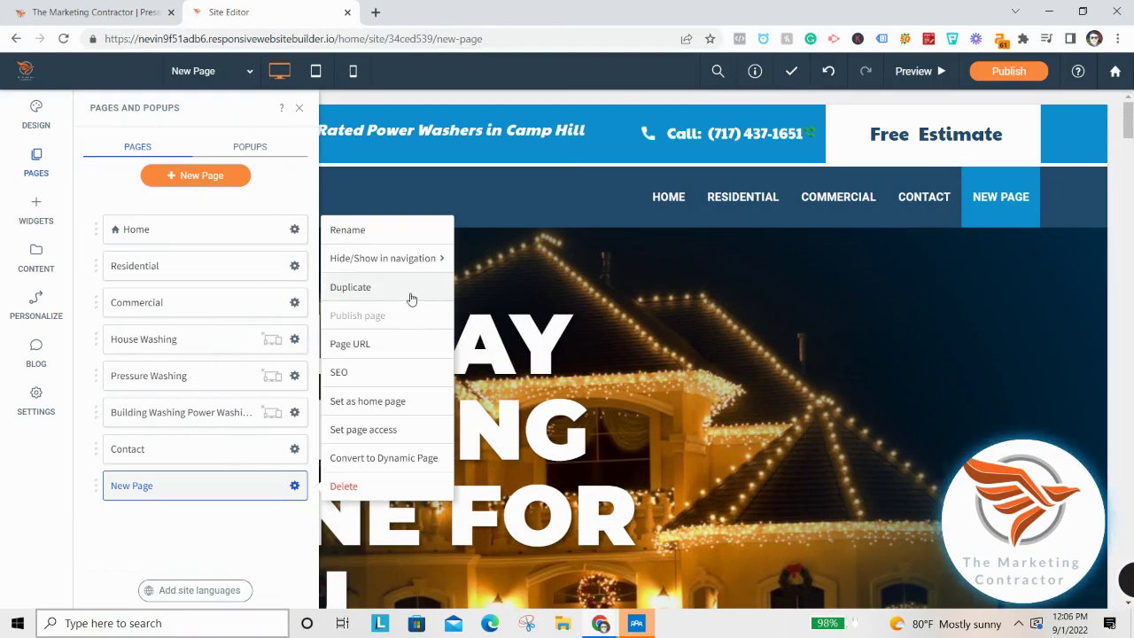
click(390, 236)
click(476, 319)
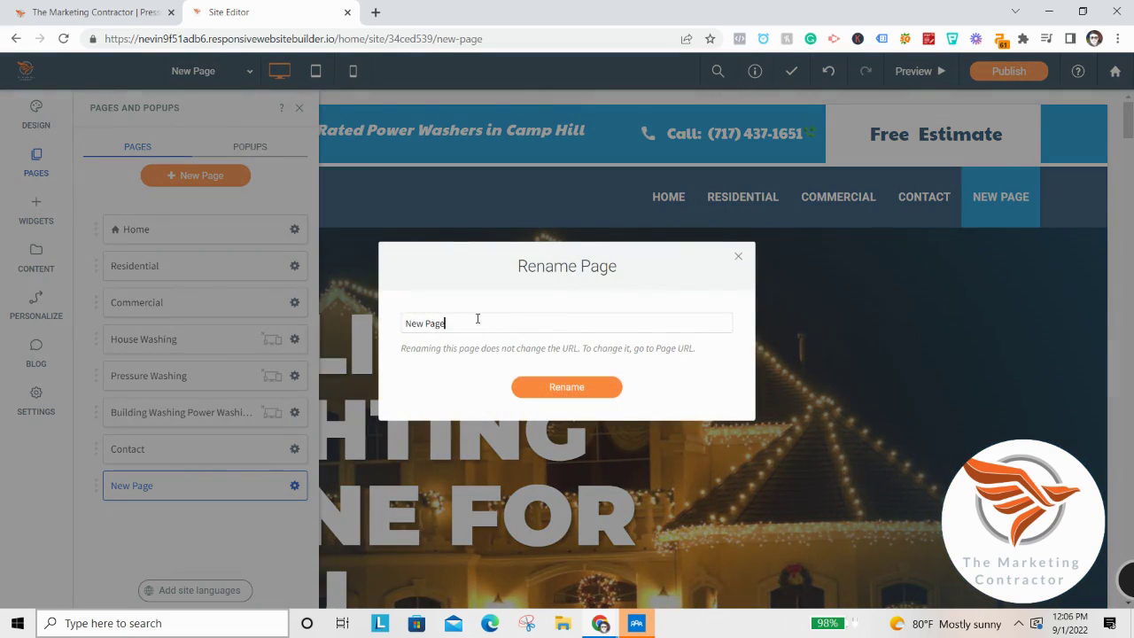
key(ctrl+a)
text(Christmas Light)
key(BackSpace)
key(BackSpace)
key(BackSpace)
key(BackSpace)
key(BackSpace)
key(BackSpace)
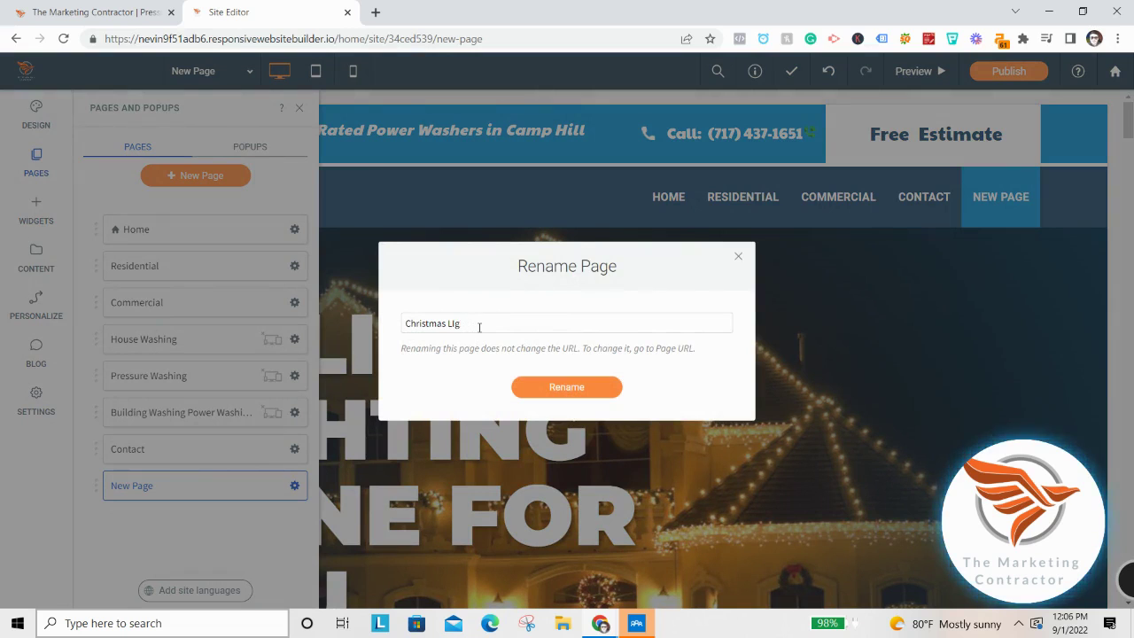
text(Lights)
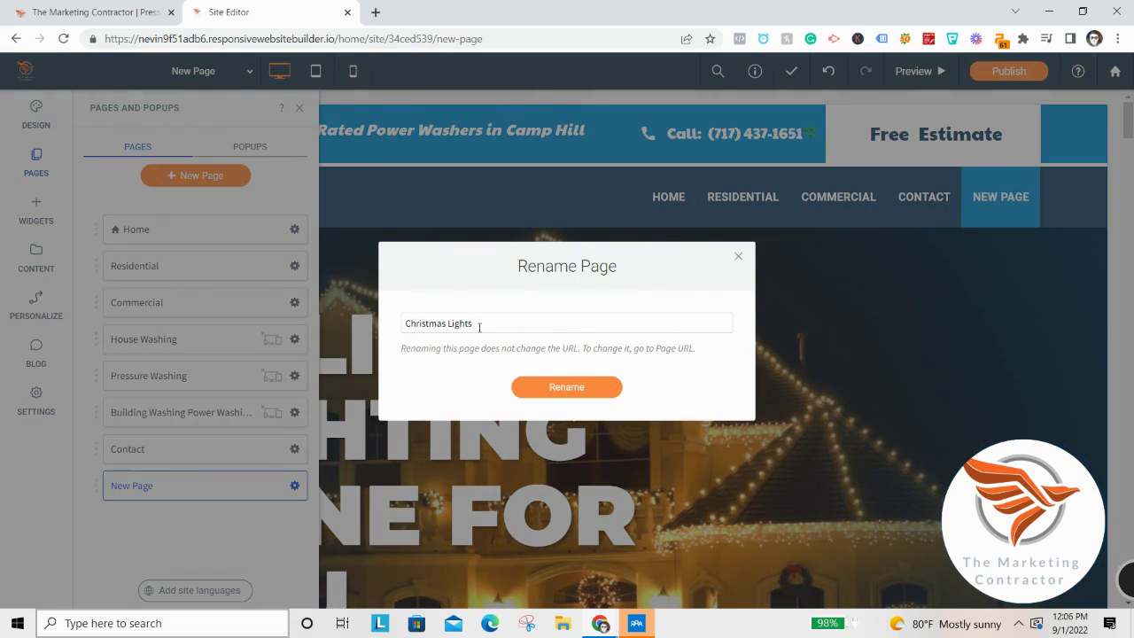
click(574, 387)
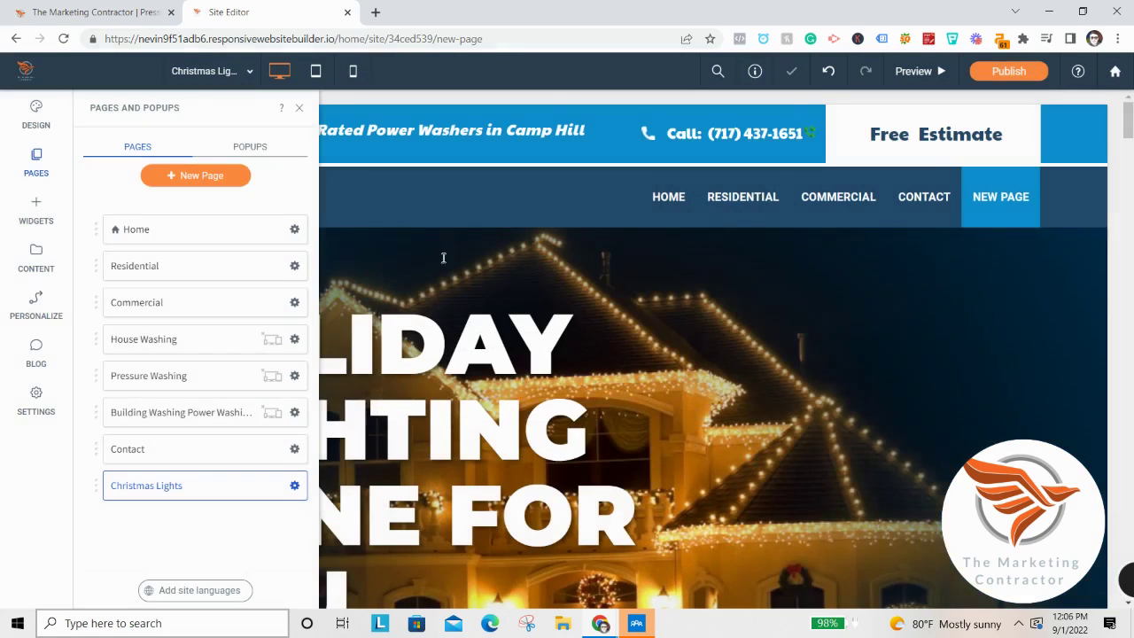
click(294, 485)
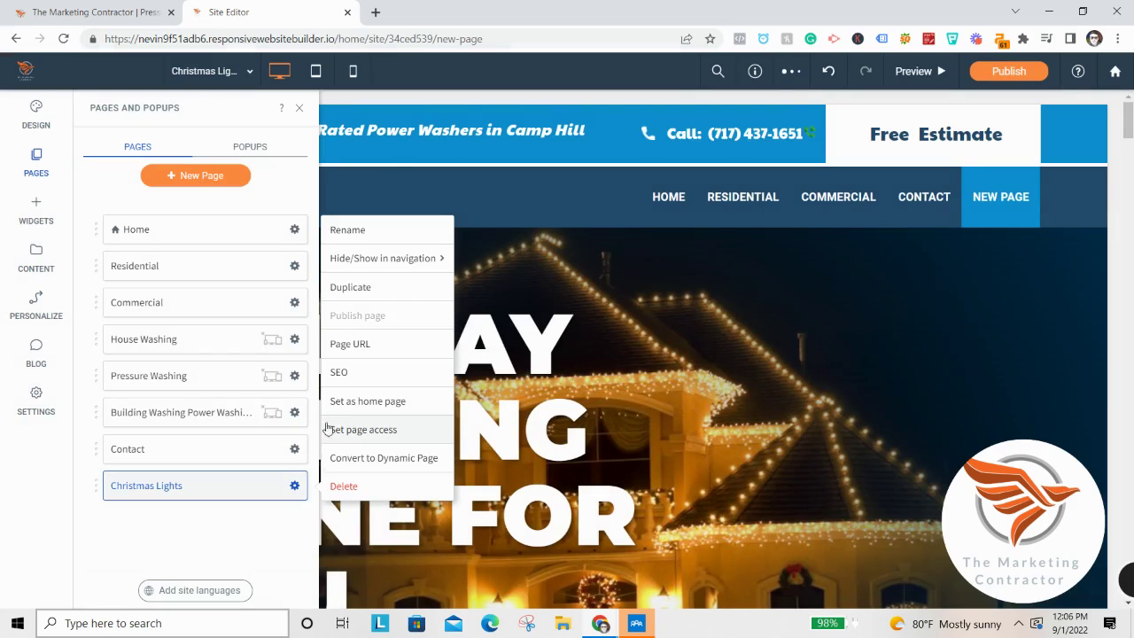
Enter the SEO title 'Christmas Lights Installation Harrisburg', correcting the 'Inatallation' misspelling.
click(338, 373)
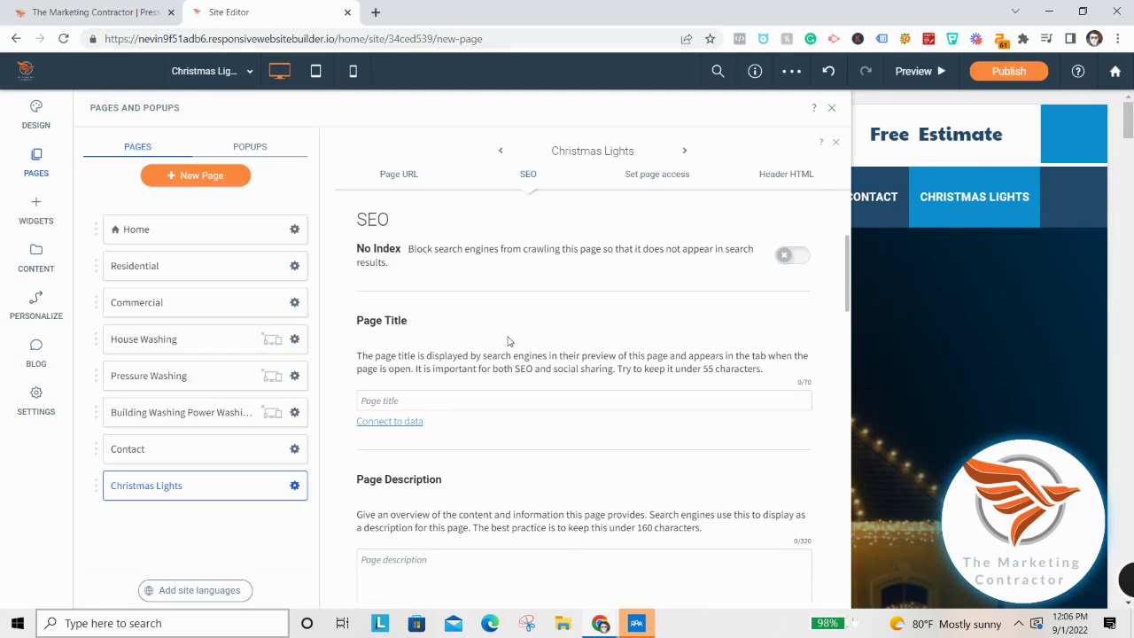
click(486, 400)
text(Christmas L)
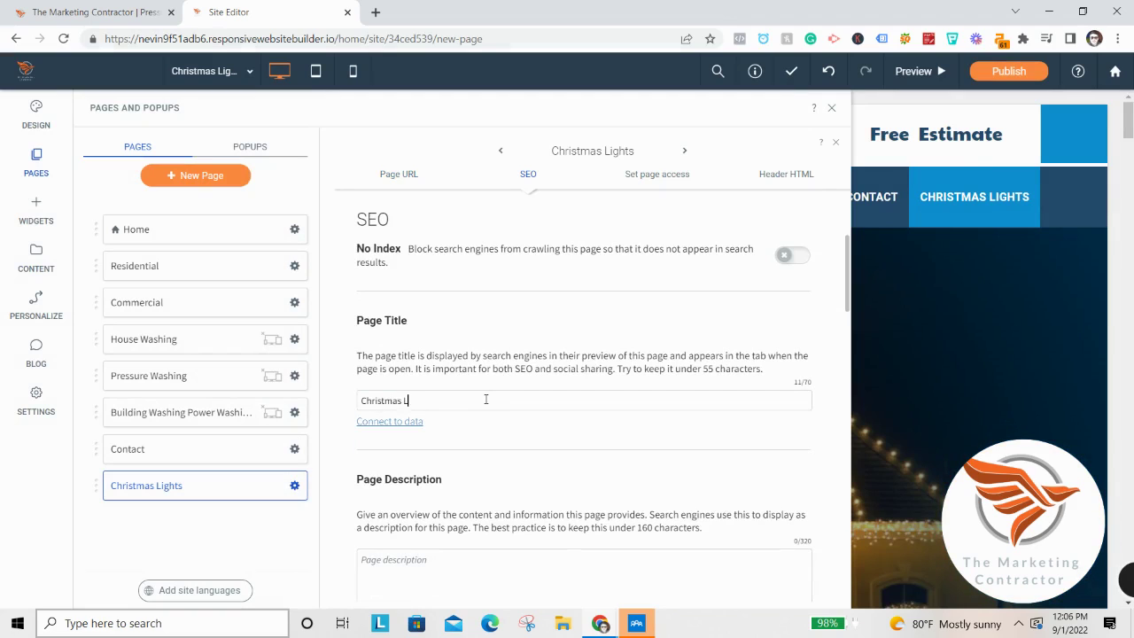
text(ights)
key(BackSpace)
key(BackSpace)
key(BackSpace)
key(BackSpace)
text(n )
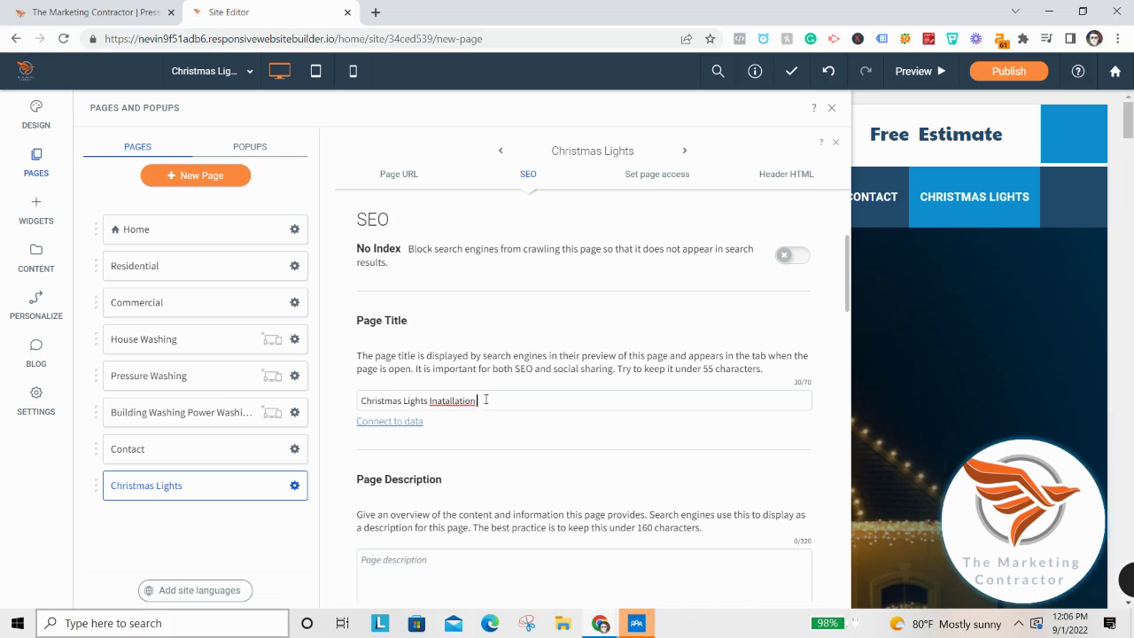
text(Harrisburg)
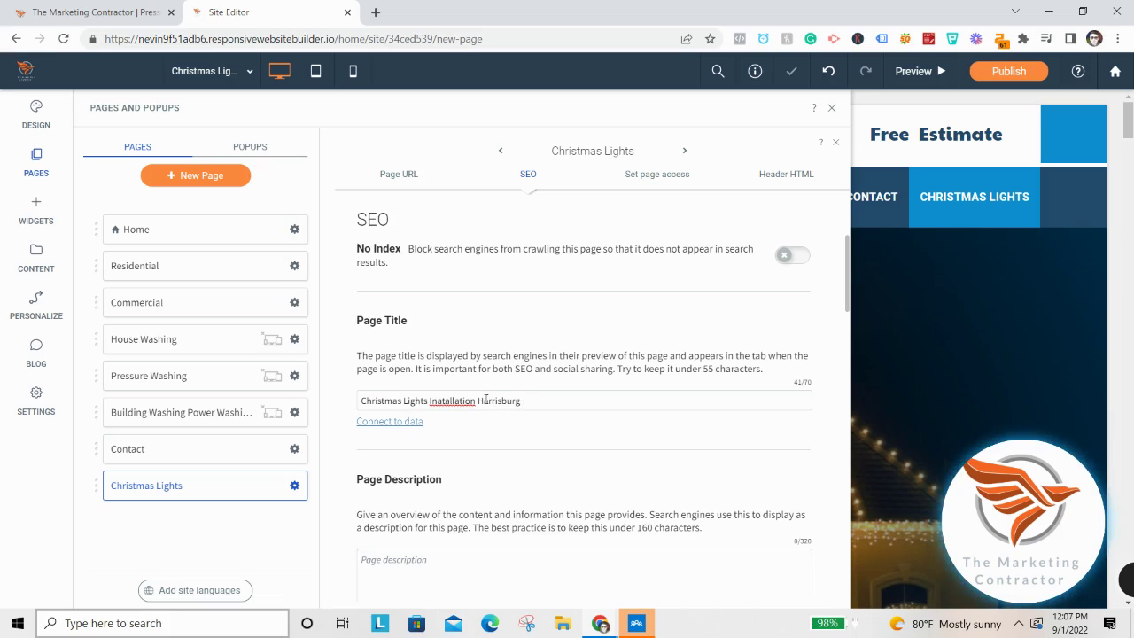
right_click(463, 400)
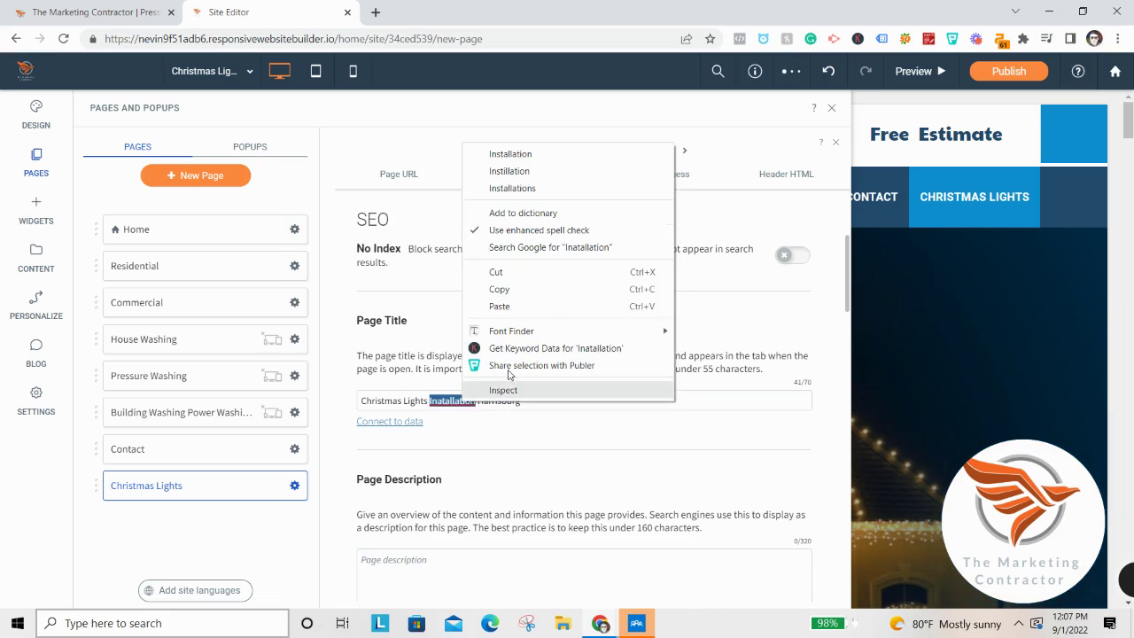
click(545, 154)
Review the rest of the page's SEO settings and close the Pages panel.
scroll(478, 354, down, 3)
click(450, 361)
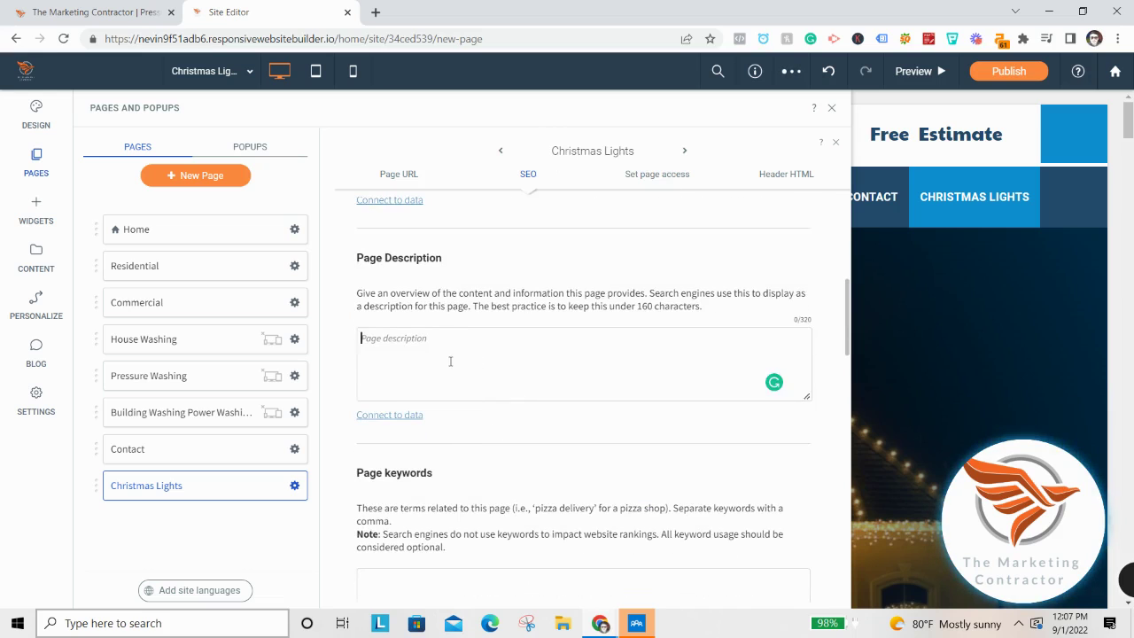
scroll(450, 361, down, 2)
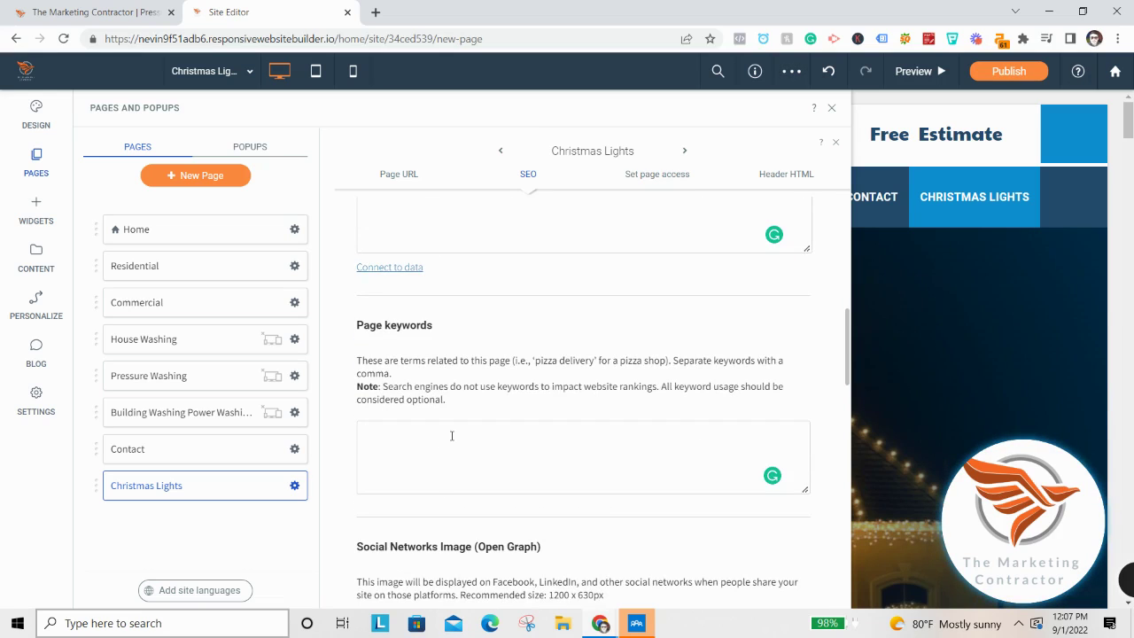
scroll(442, 448, down, 7)
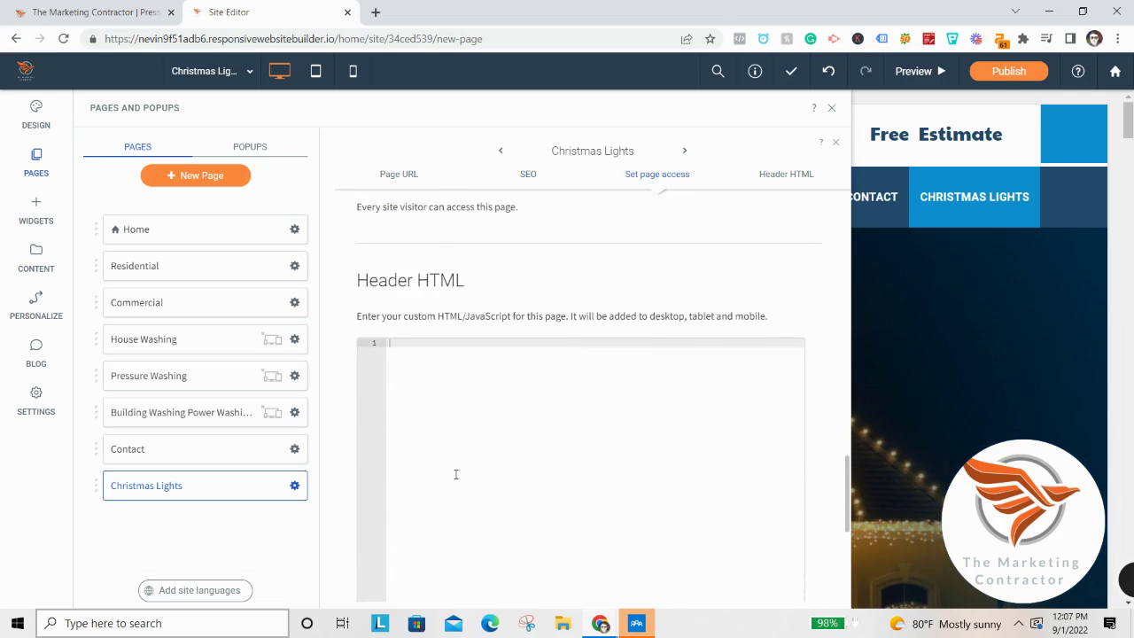
scroll(454, 474, up, 4)
scroll(454, 470, up, 1)
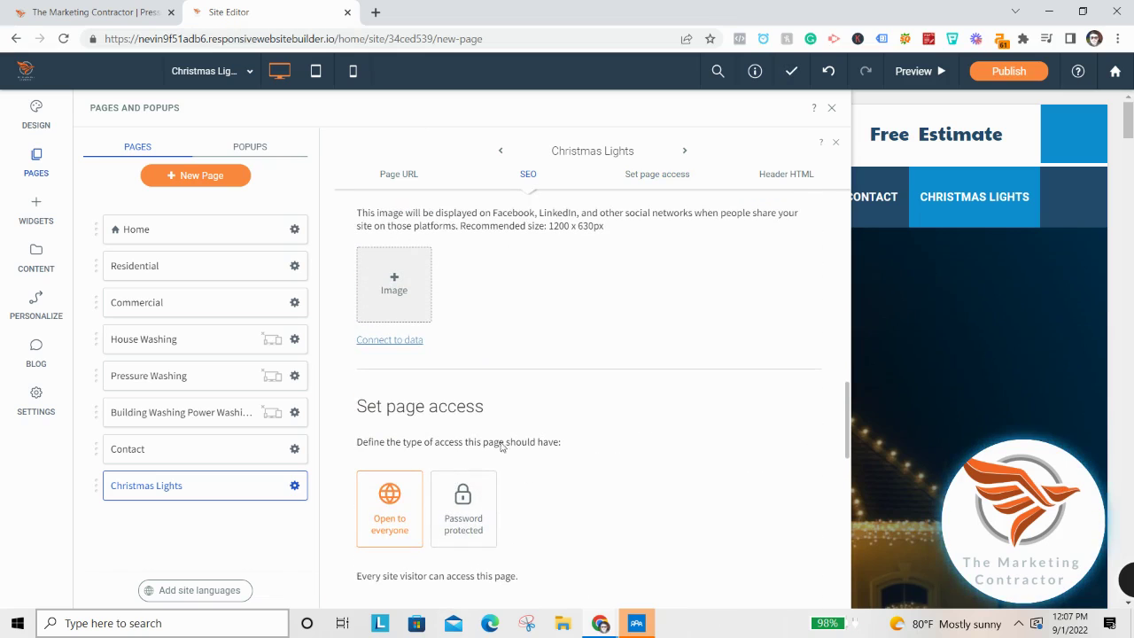
scroll(700, 359, down, 3)
scroll(704, 279, down, 5)
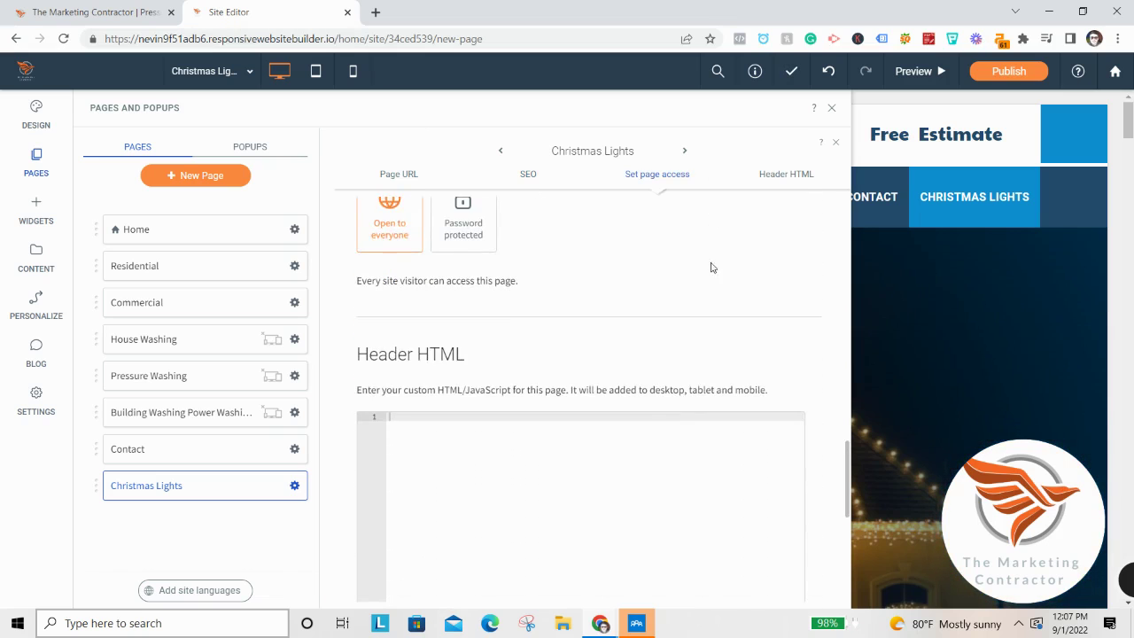
scroll(747, 400, up, 6)
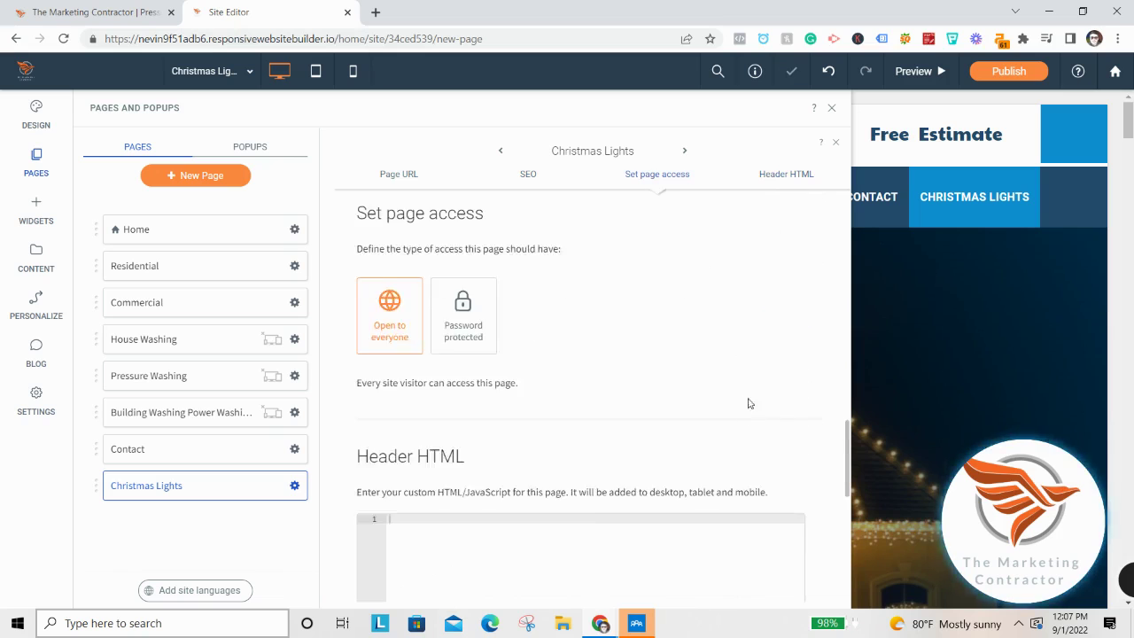
click(831, 107)
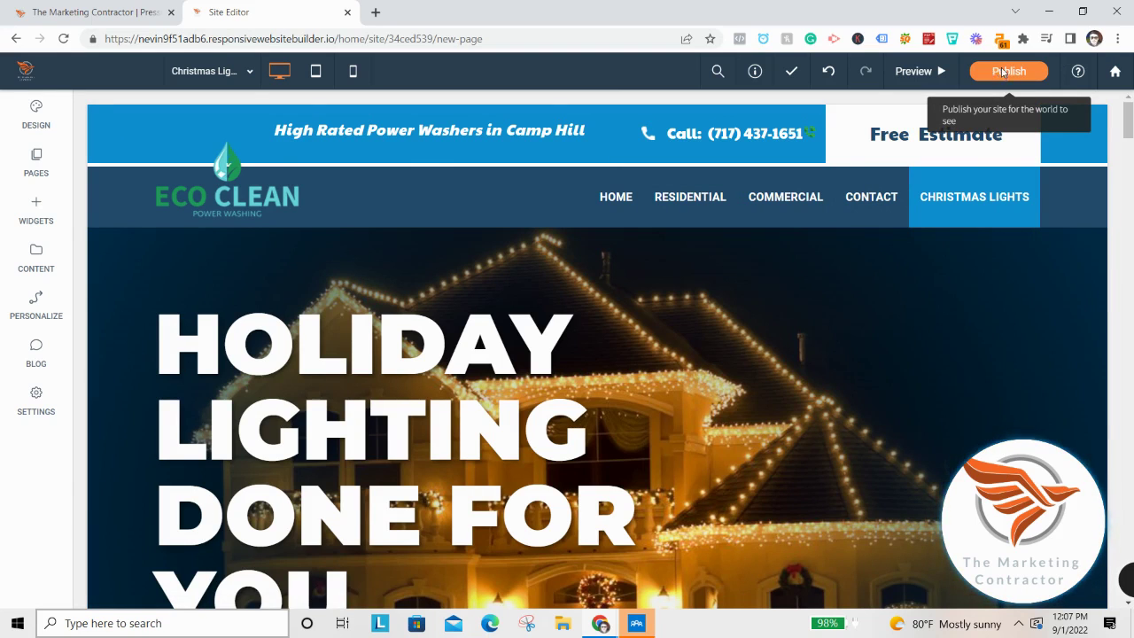
Publish the Eco Clean site from the top toolbar.
click(1005, 70)
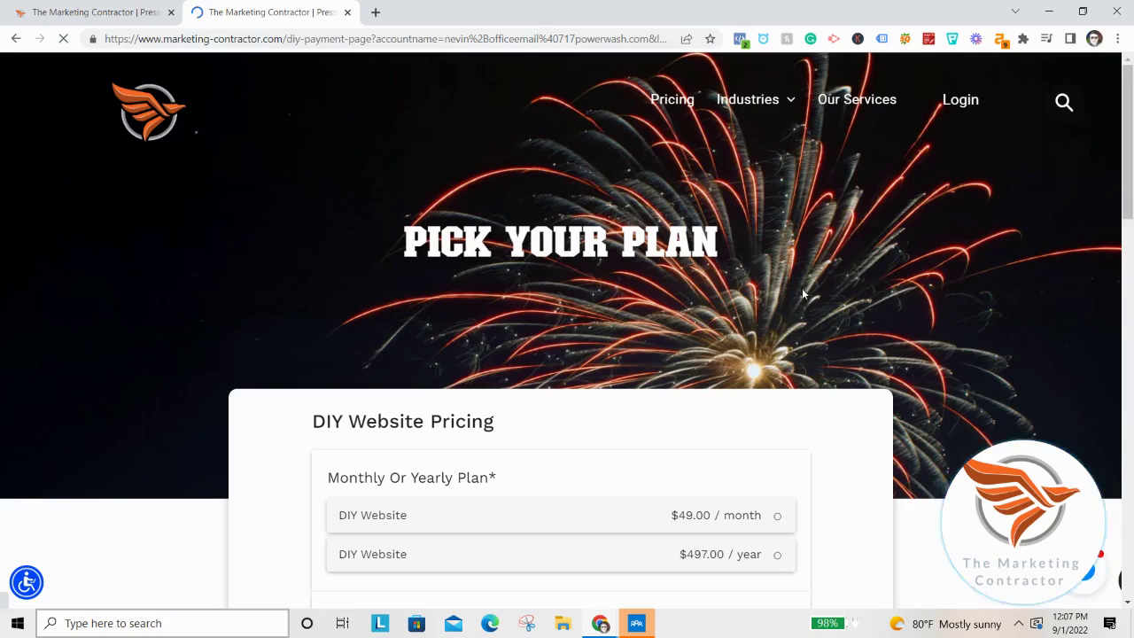
Pick the $497.00/year DIY Website plan and continue, which asks for a business email.
scroll(806, 294, down, 1)
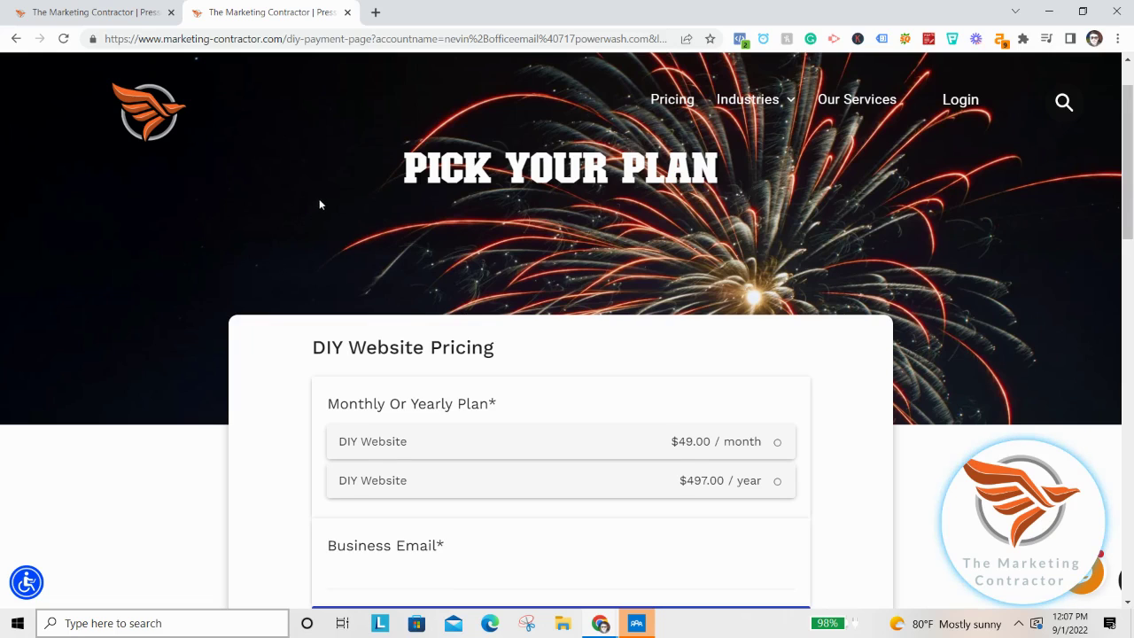
scroll(375, 190, down, 3)
scroll(504, 430, up, 2)
click(465, 365)
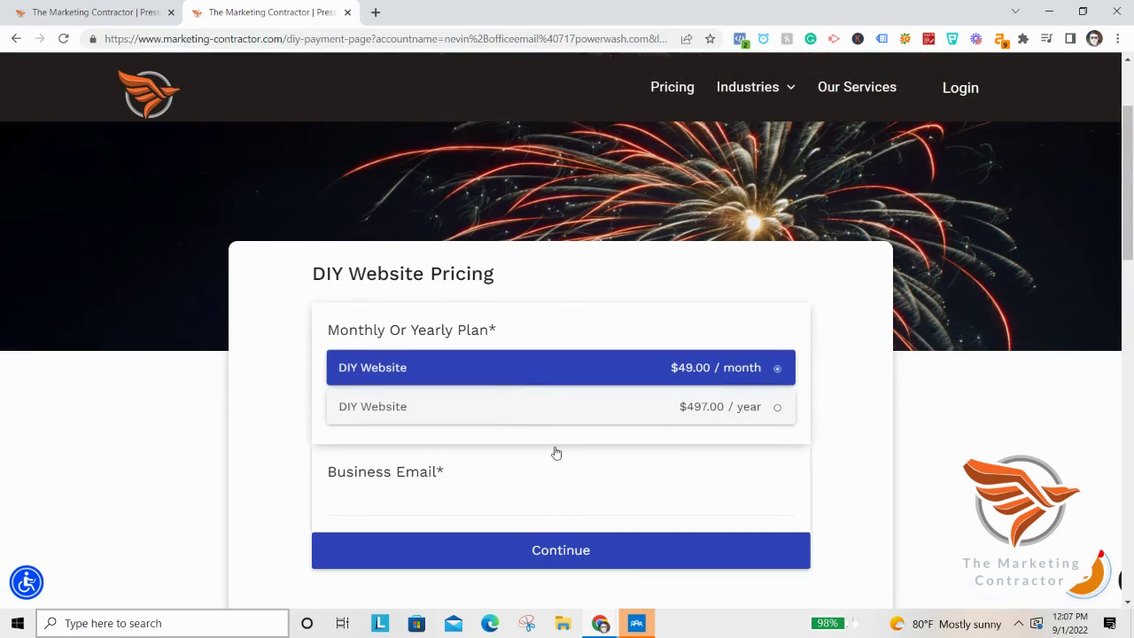
click(591, 417)
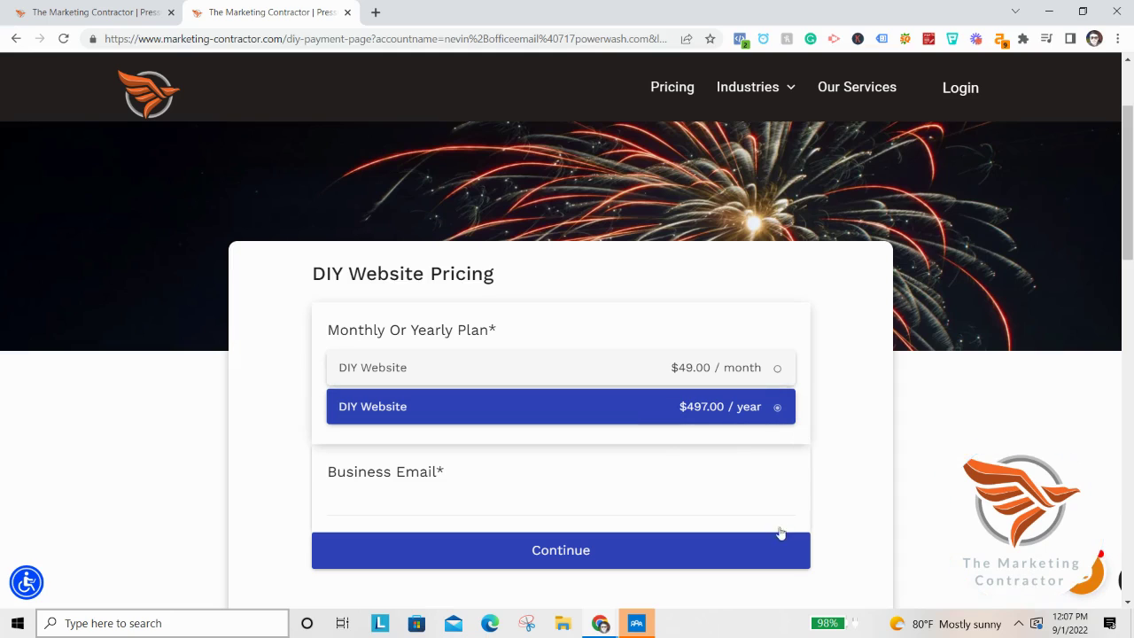
click(522, 552)
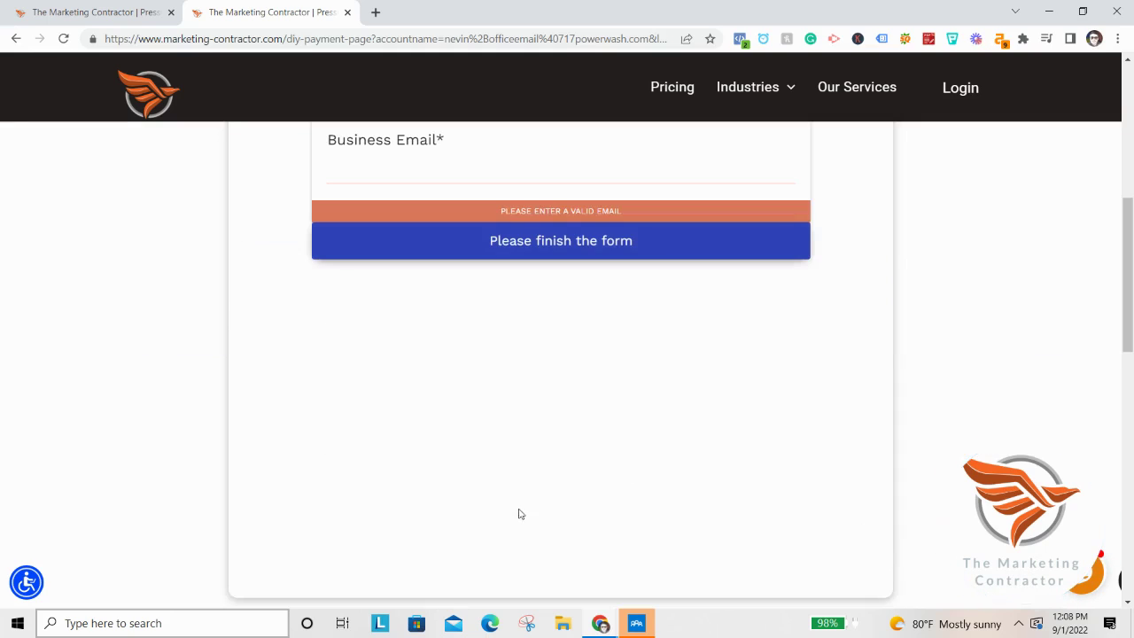
scroll(487, 310, up, 2)
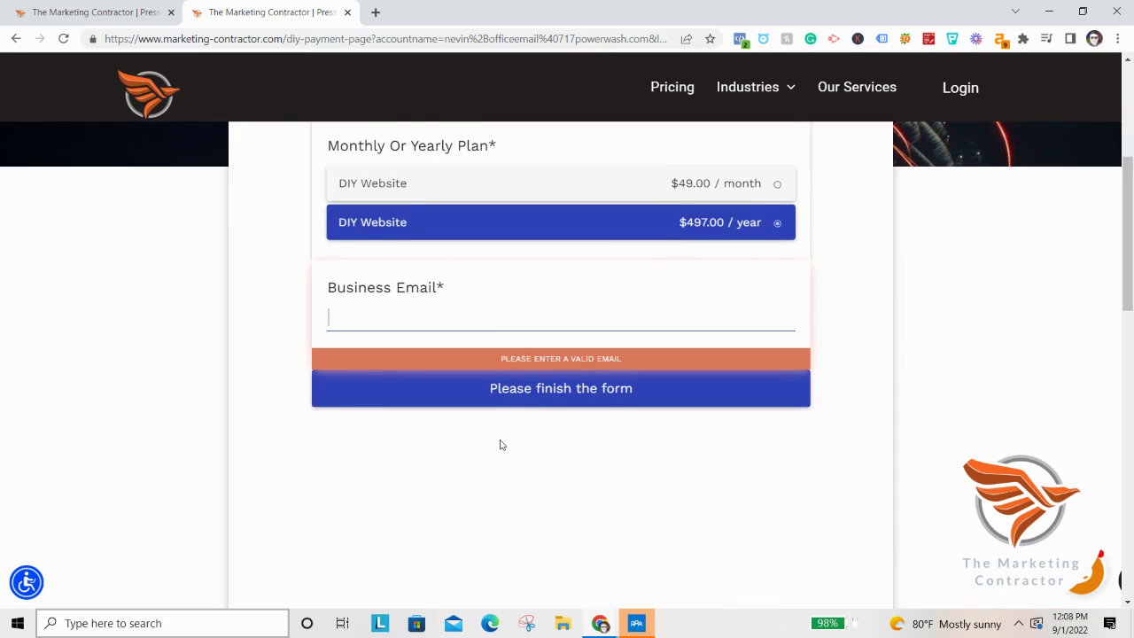
scroll(576, 434, up, 2)
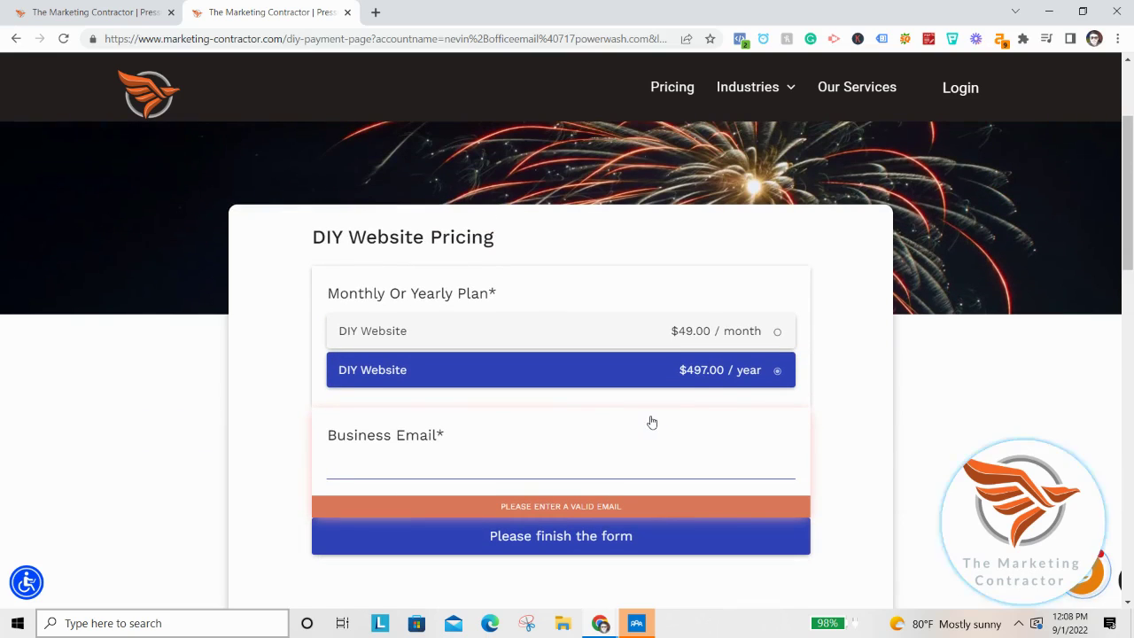
scroll(651, 414, up, 2)
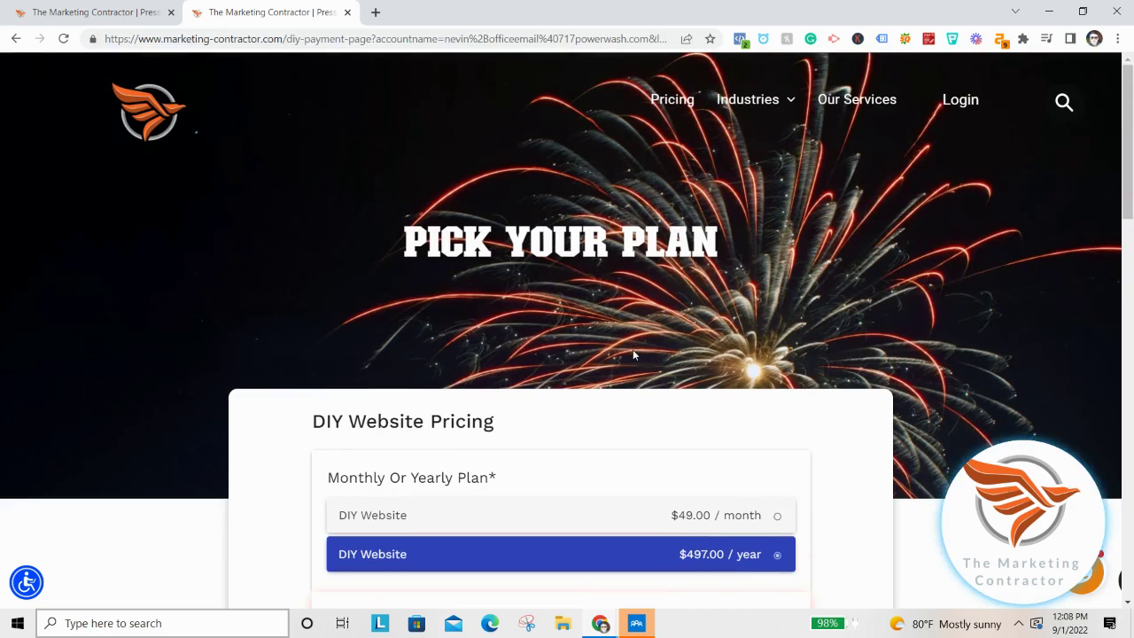
scroll(633, 349, down, 2)
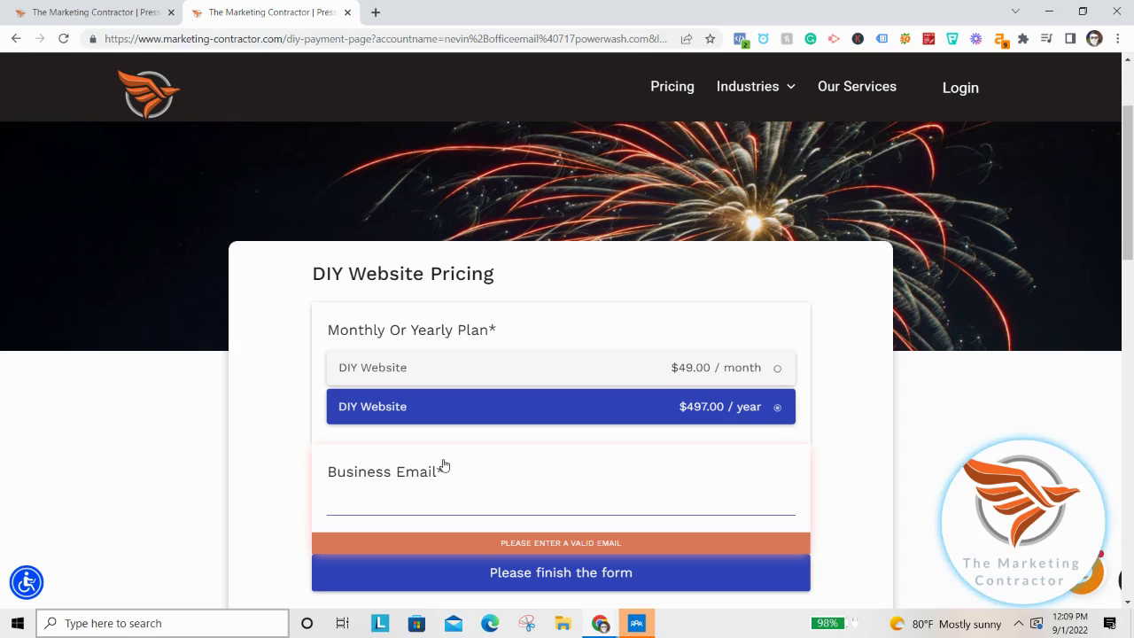
mouse_move(974, 555)
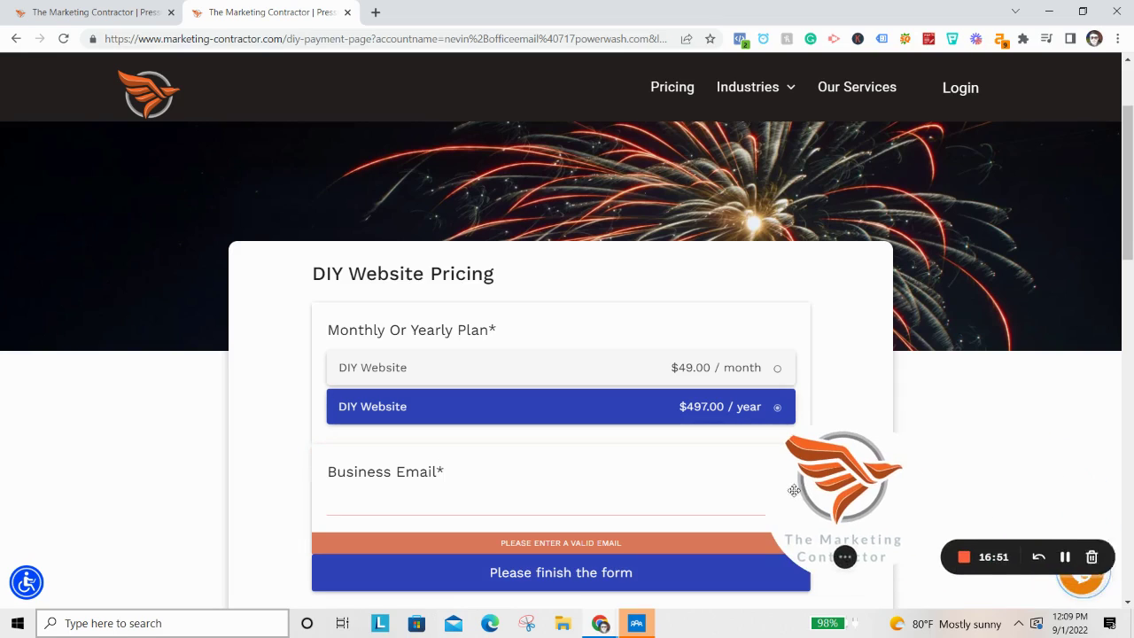